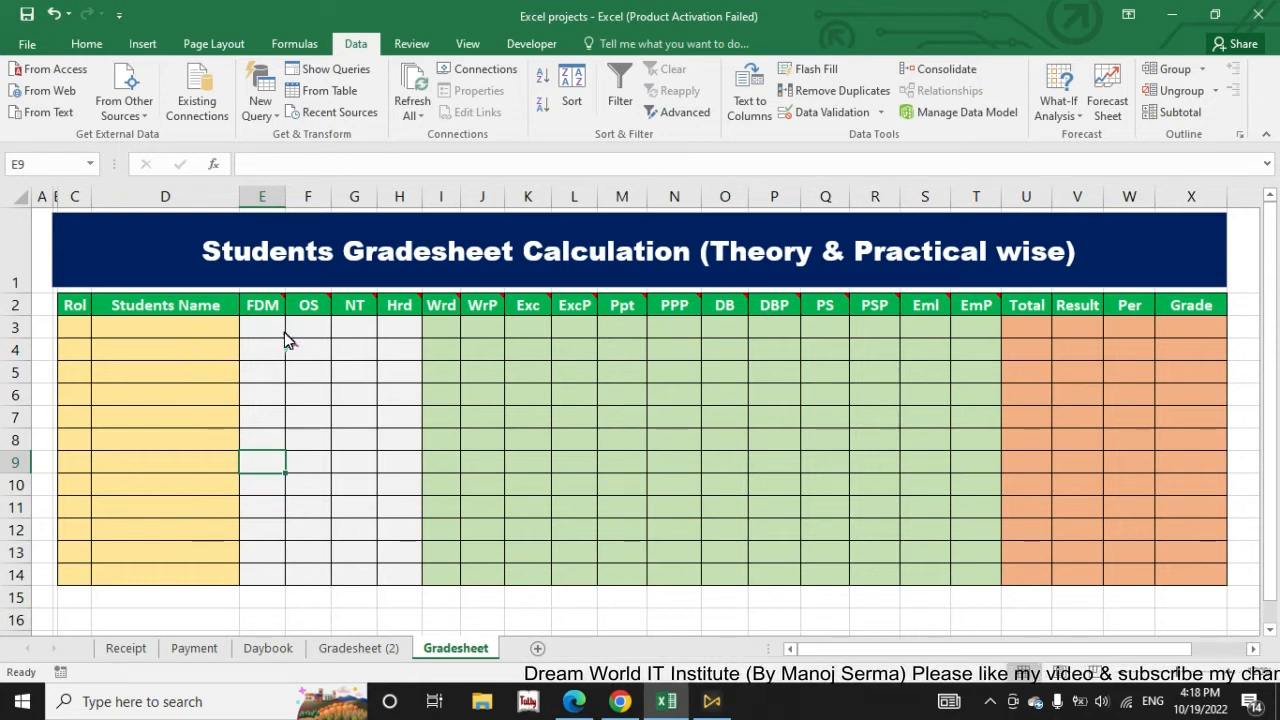
Step: Examine the comments on the theory subject headers FDM, OS and NT and the mark cells under them
mouse_move(265, 305)
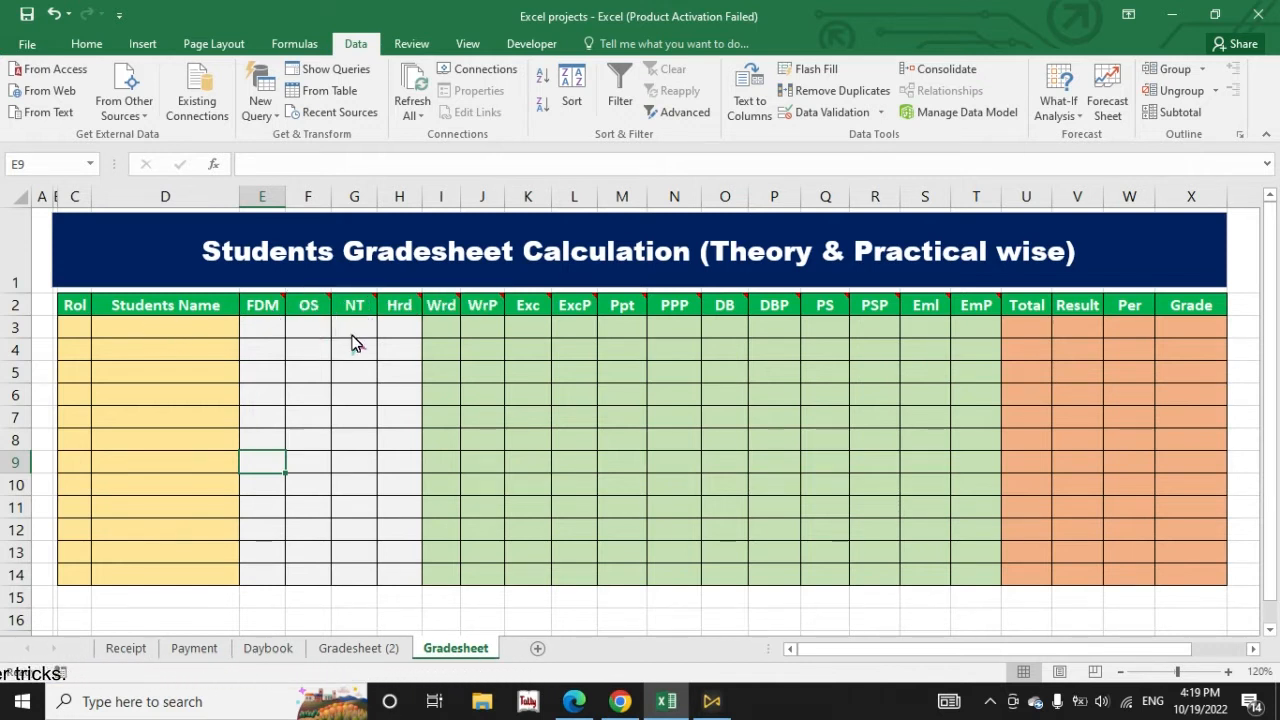
left_click(263, 330)
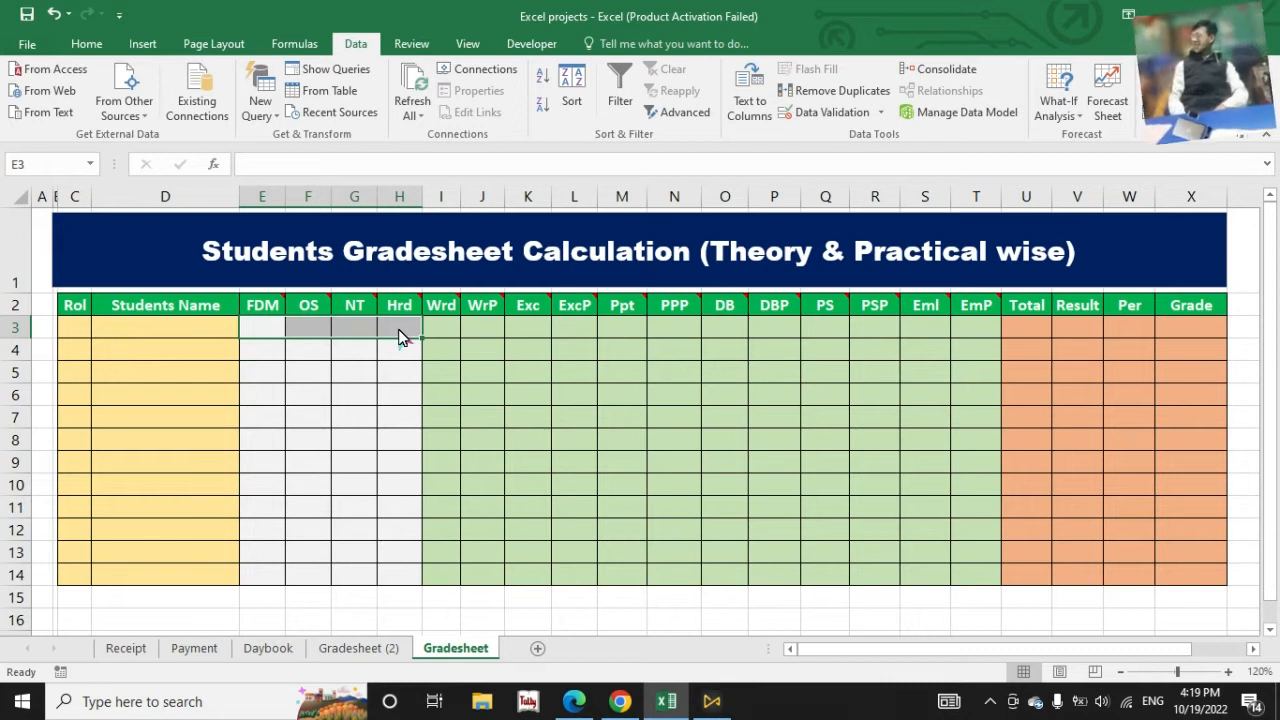
left_click(268, 330)
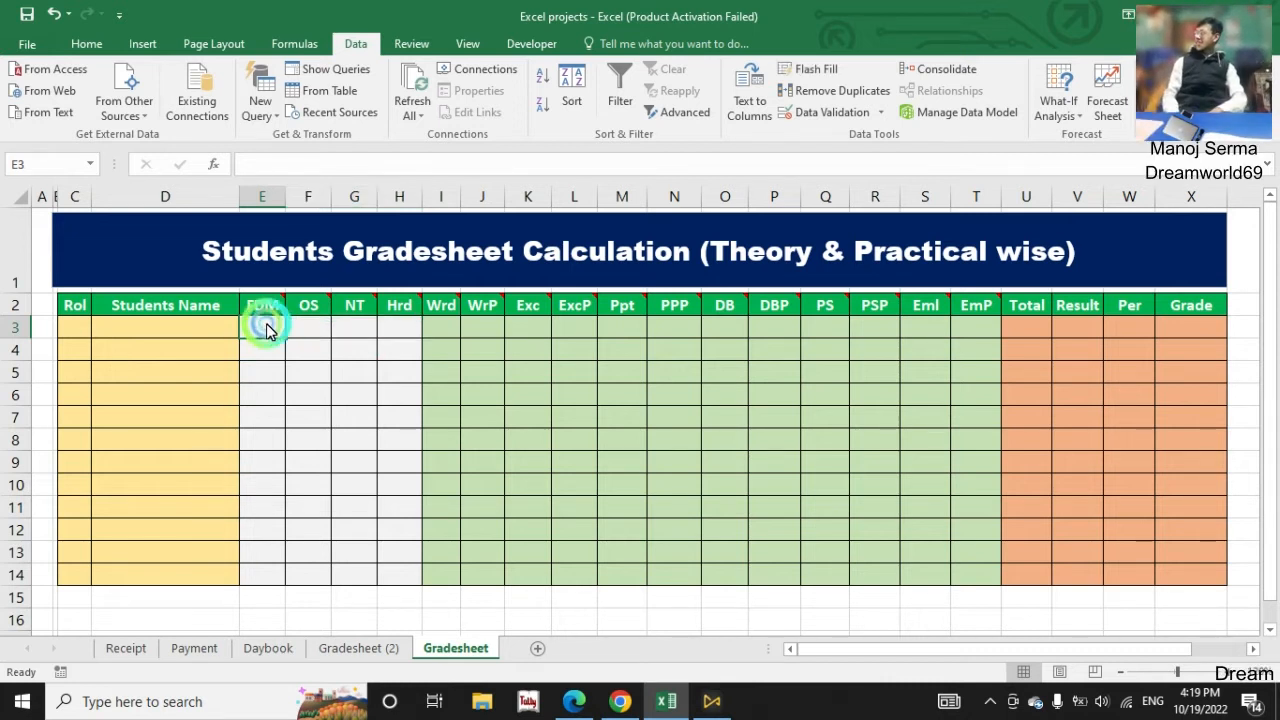
left_click_drag(267, 326, 399, 329)
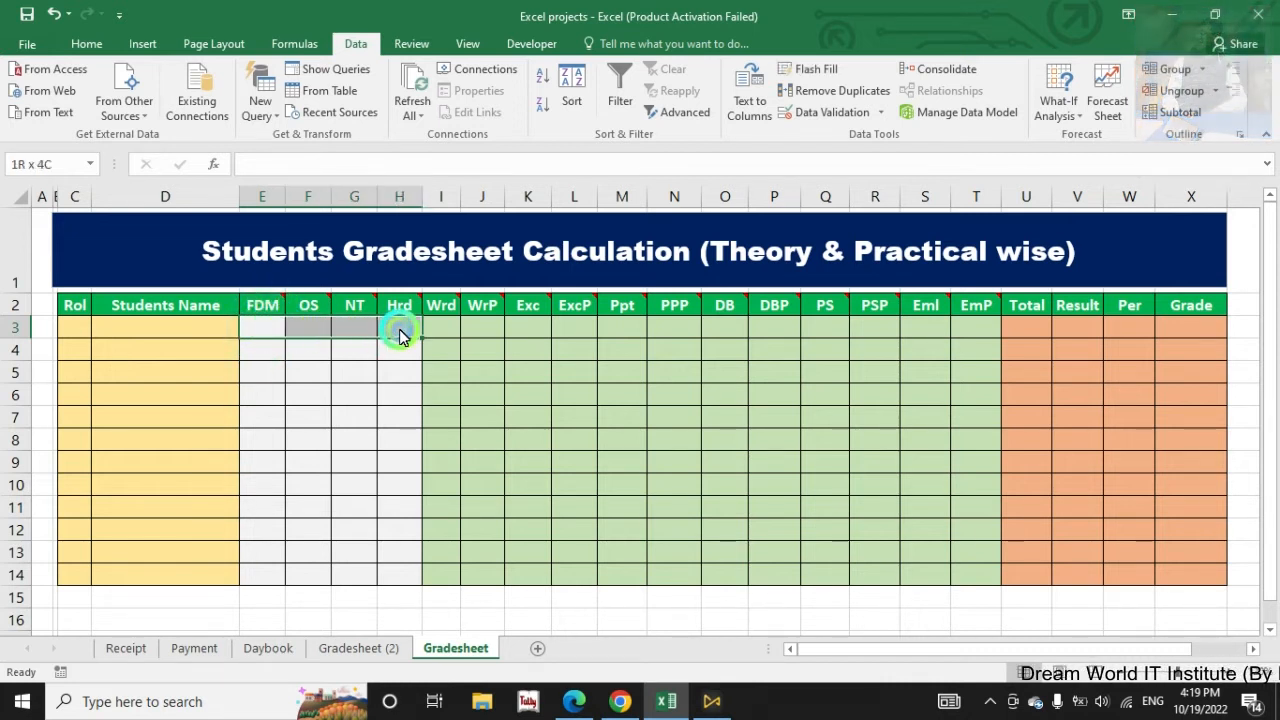
left_click(287, 333)
left_click(266, 331)
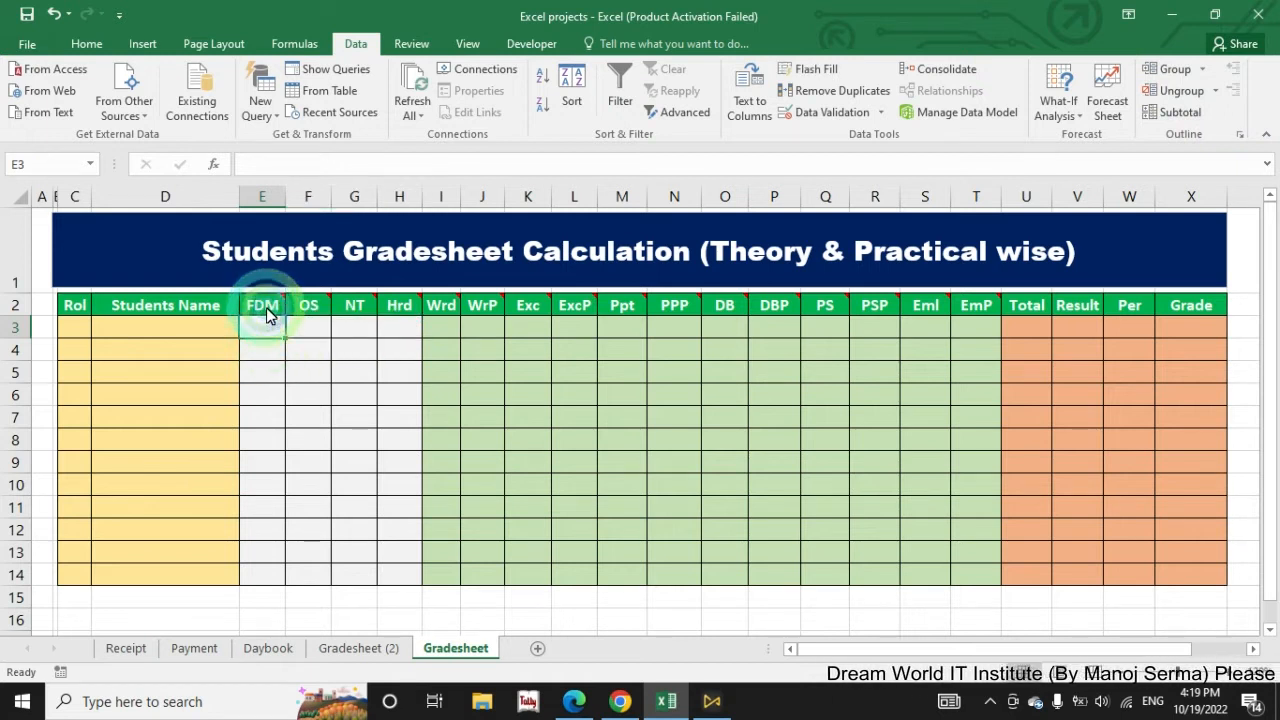
mouse_move(268, 314)
mouse_move(309, 310)
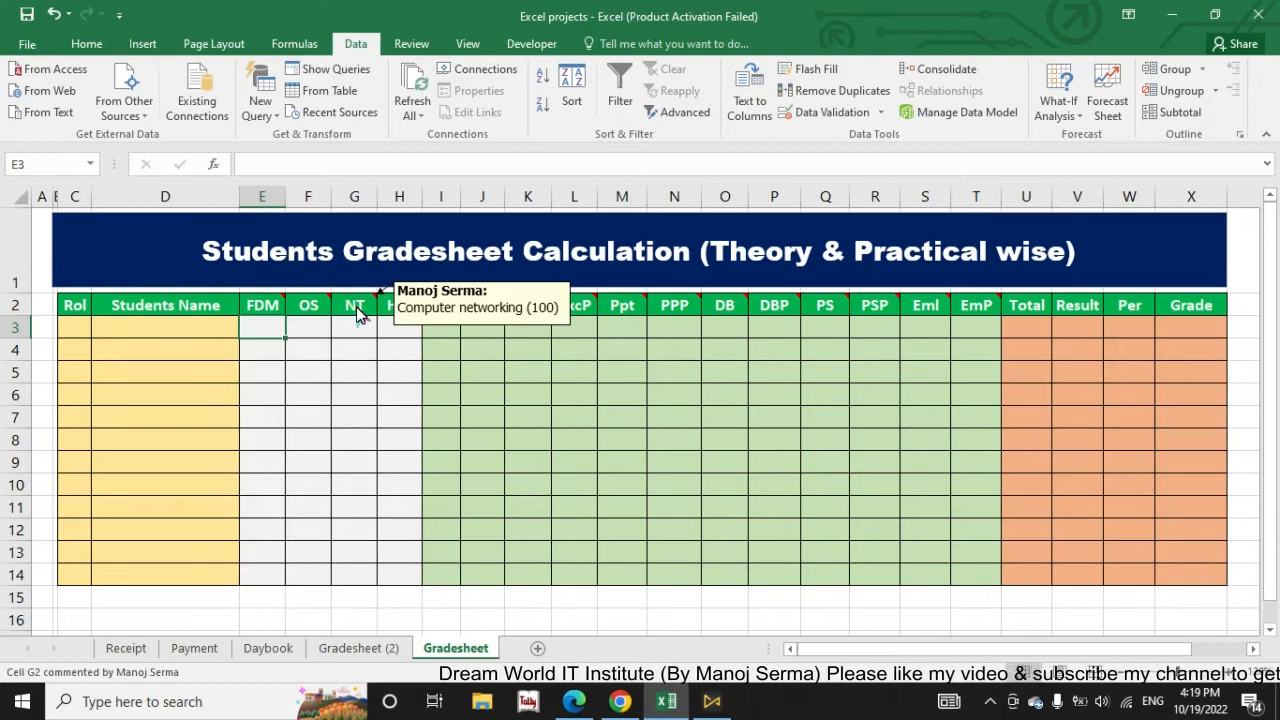
Step: Examine the practical subject columns Wrd to EmP and read the comments on the Wrd and WrP headers
left_click_drag(443, 329, 980, 328)
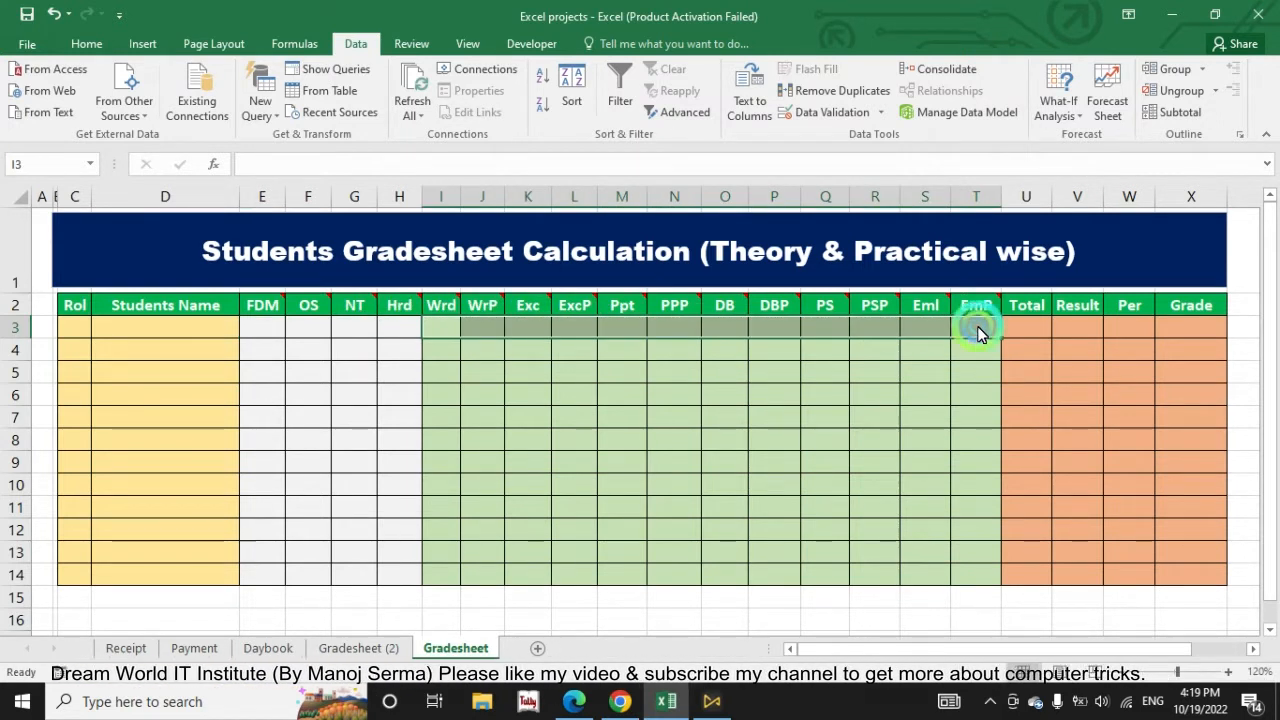
left_click(480, 350)
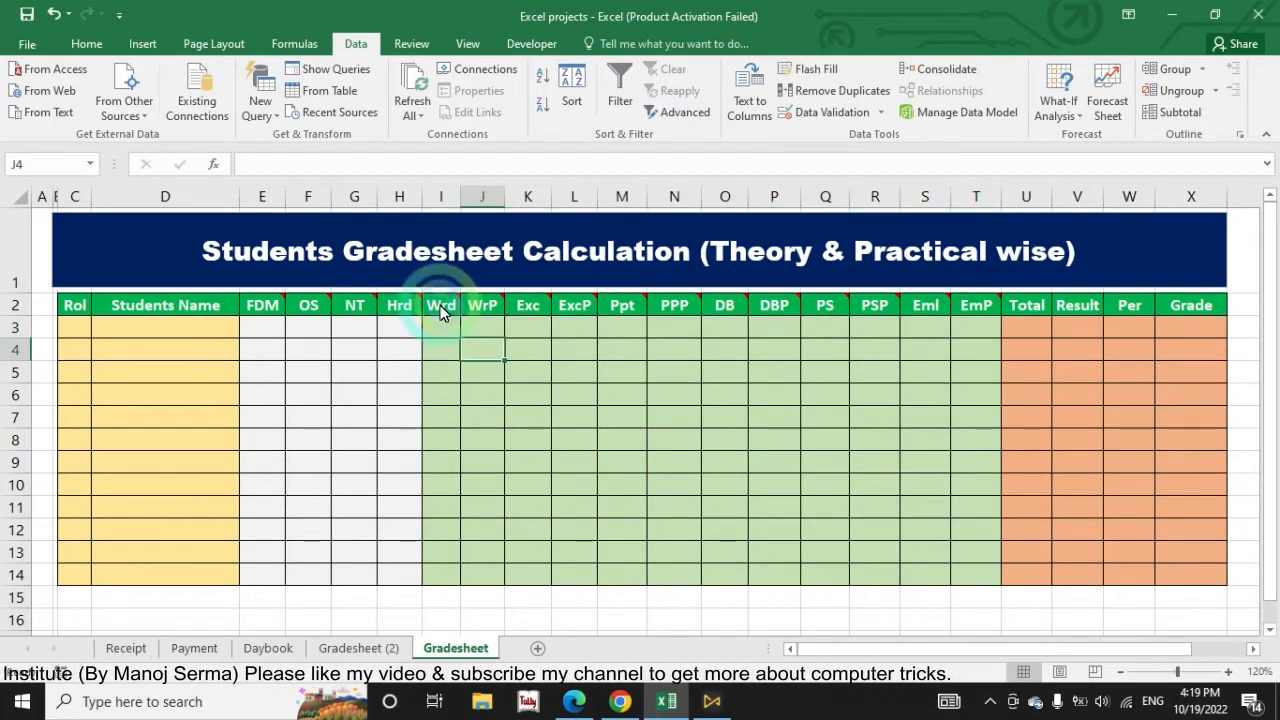
mouse_move(443, 310)
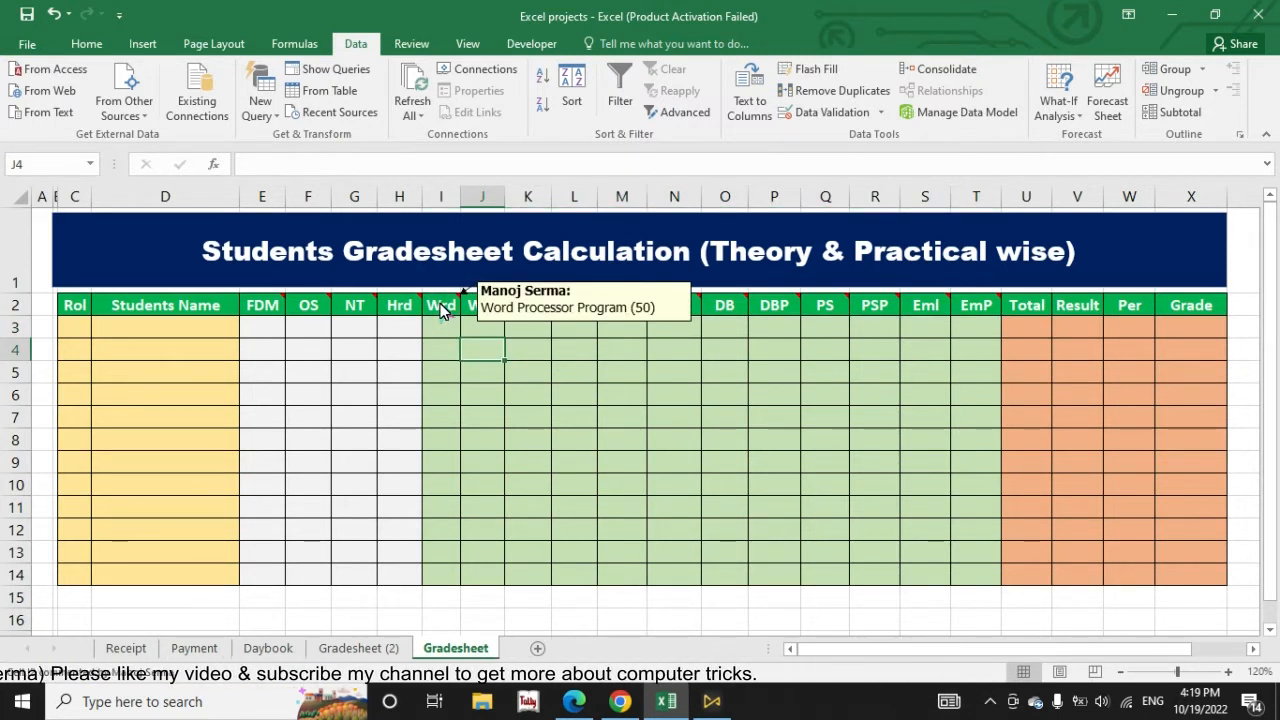
left_click(441, 308)
mouse_move(476, 310)
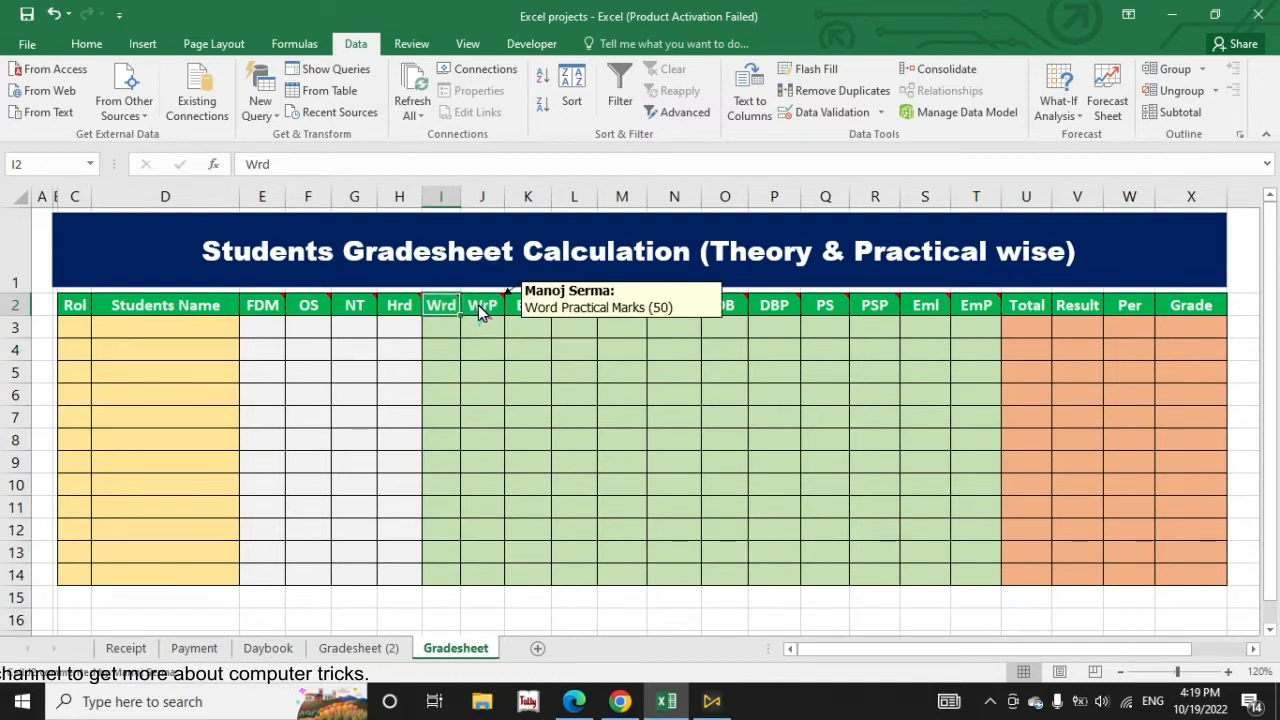
mouse_move(528, 314)
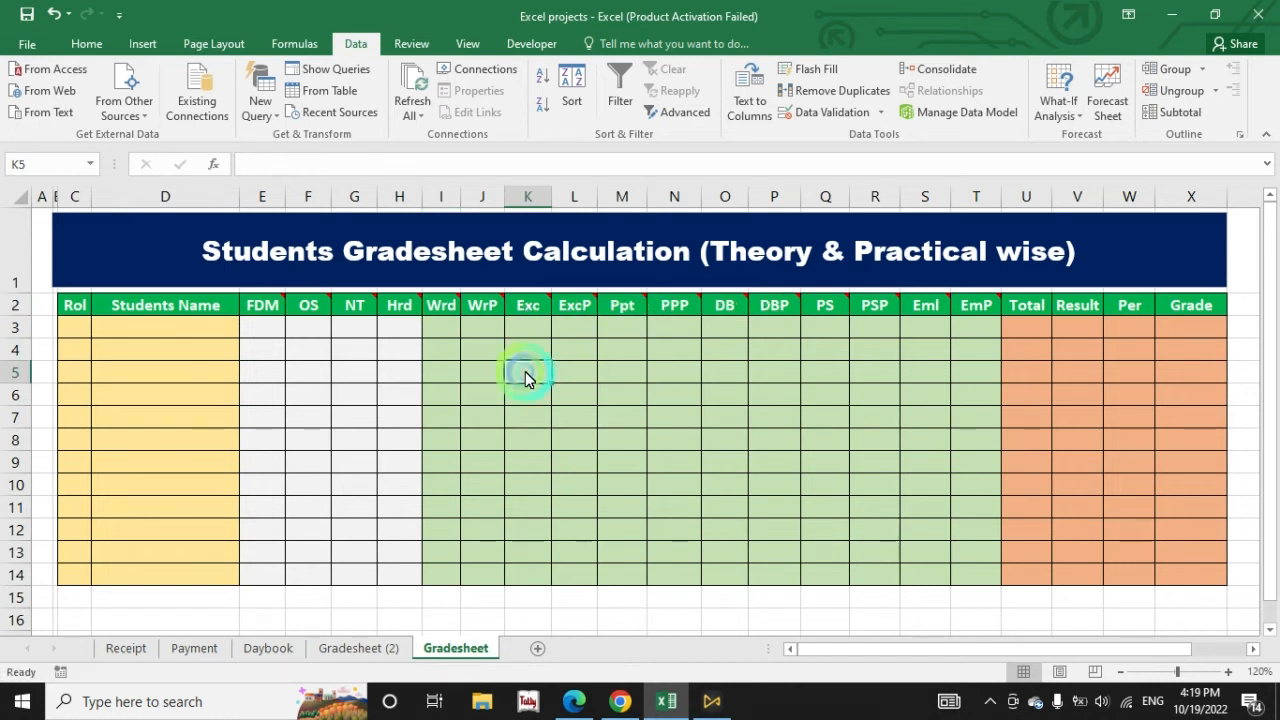
mouse_move(377, 313)
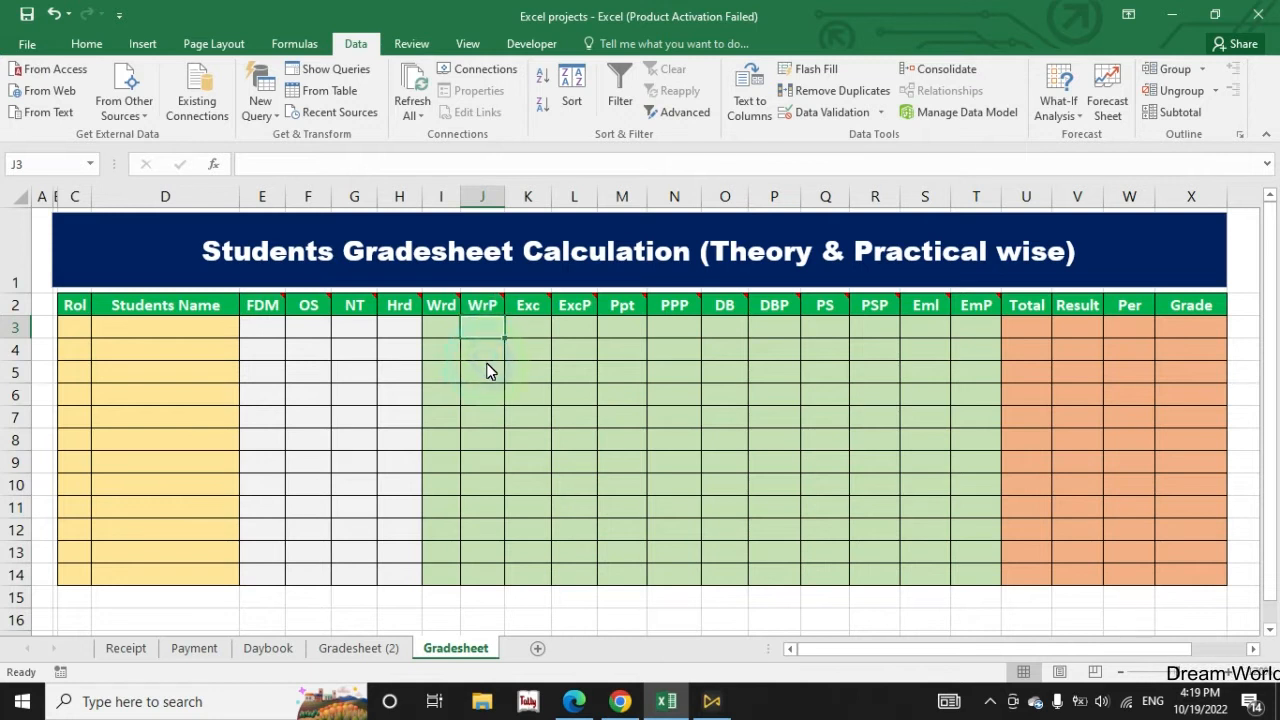
Step: Try adding text to the comment on the WrP header in J2, and erase the added characters
left_click(488, 308)
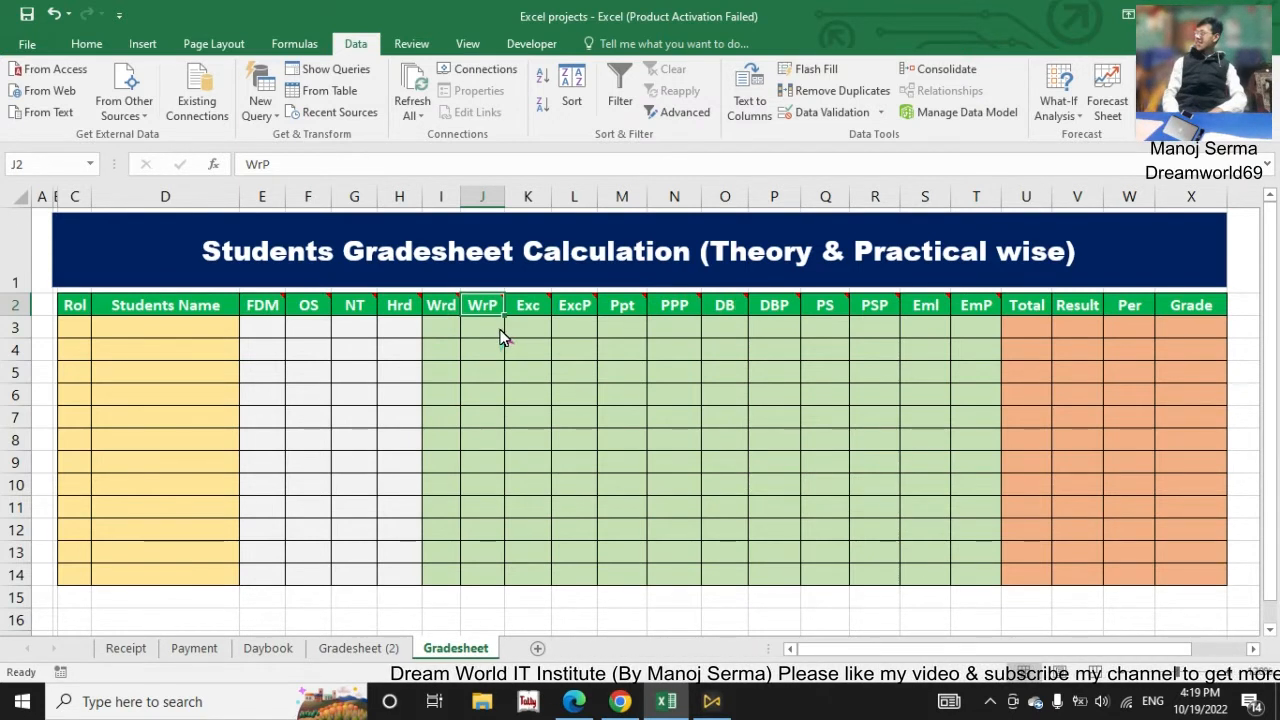
key("shift+F2")
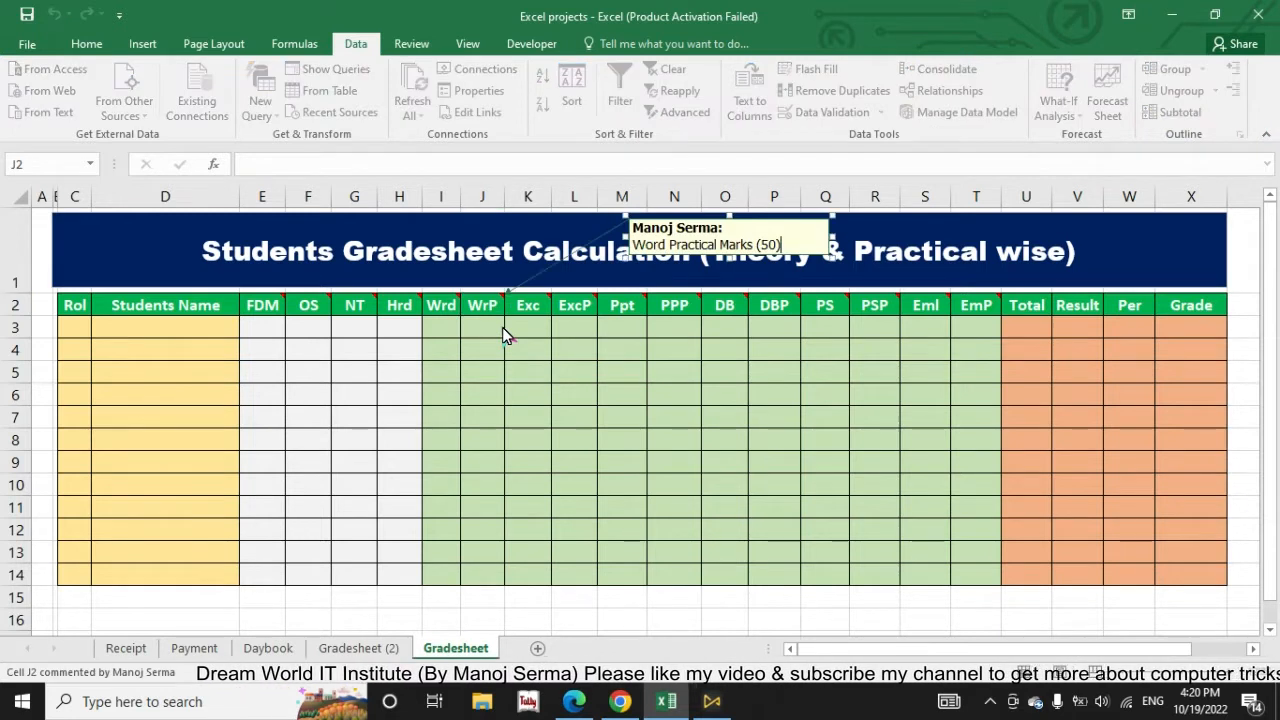
type("fdsfd")
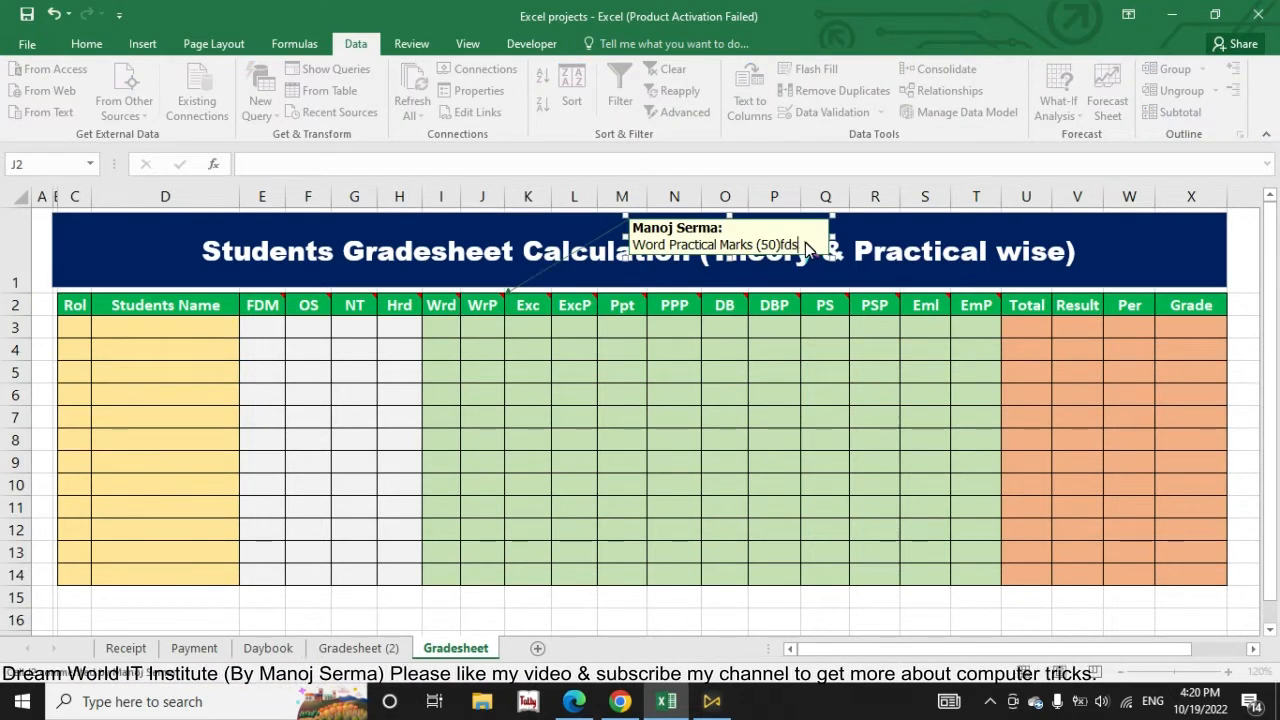
key("BackSpace")
key("BackSpace")
key("BackSpace")
key("BackSpace")
key("BackSpace")
key("BackSpace")
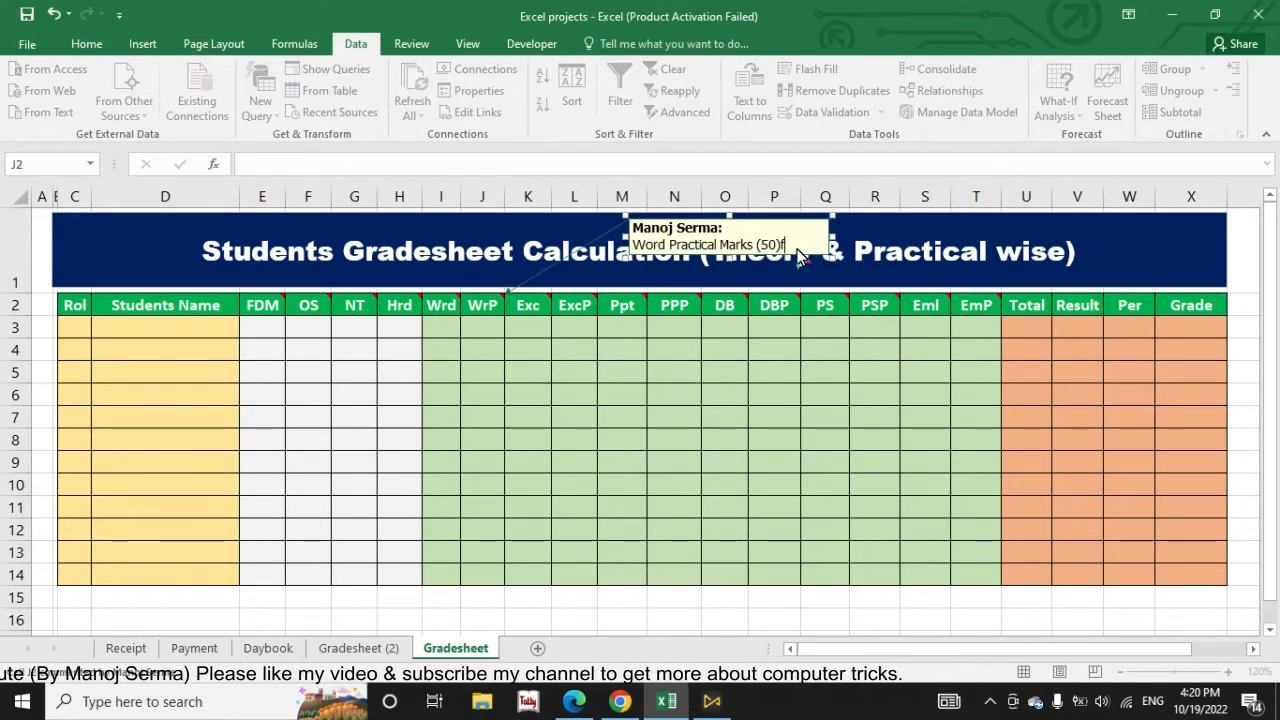
left_click_drag(833, 256, 809, 251)
left_click(566, 412)
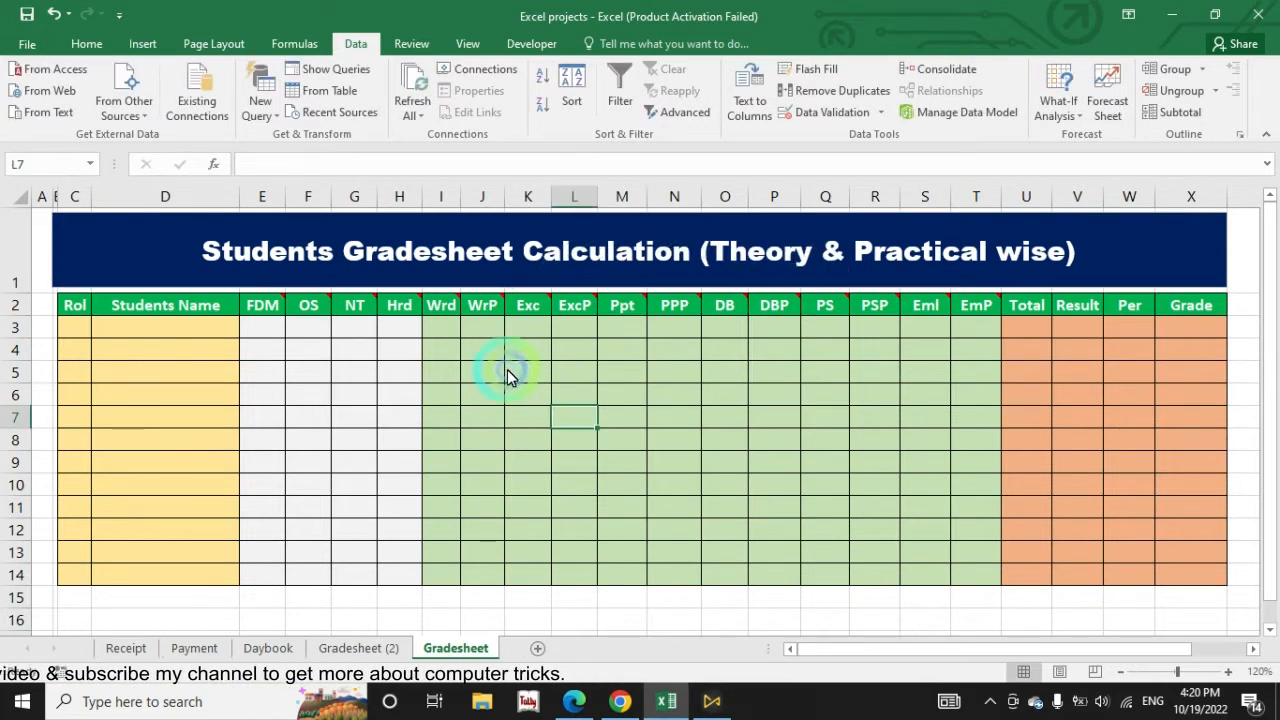
left_click(487, 323)
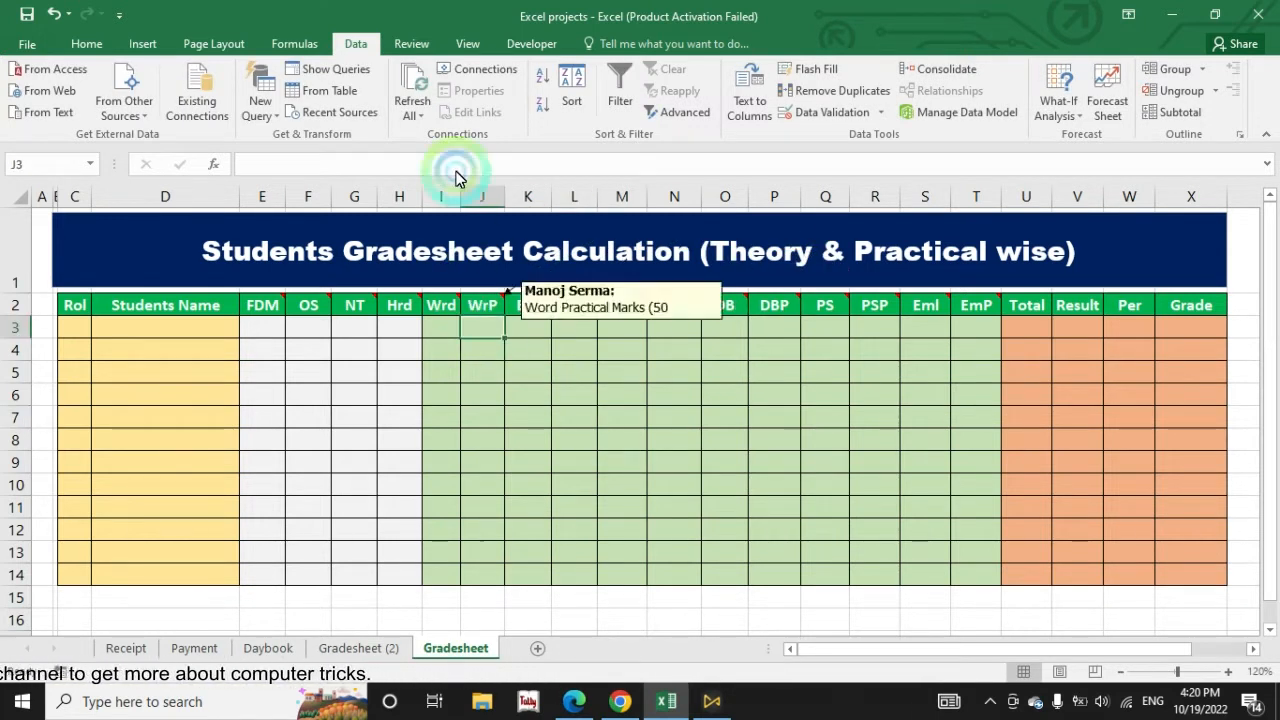
left_click(410, 45)
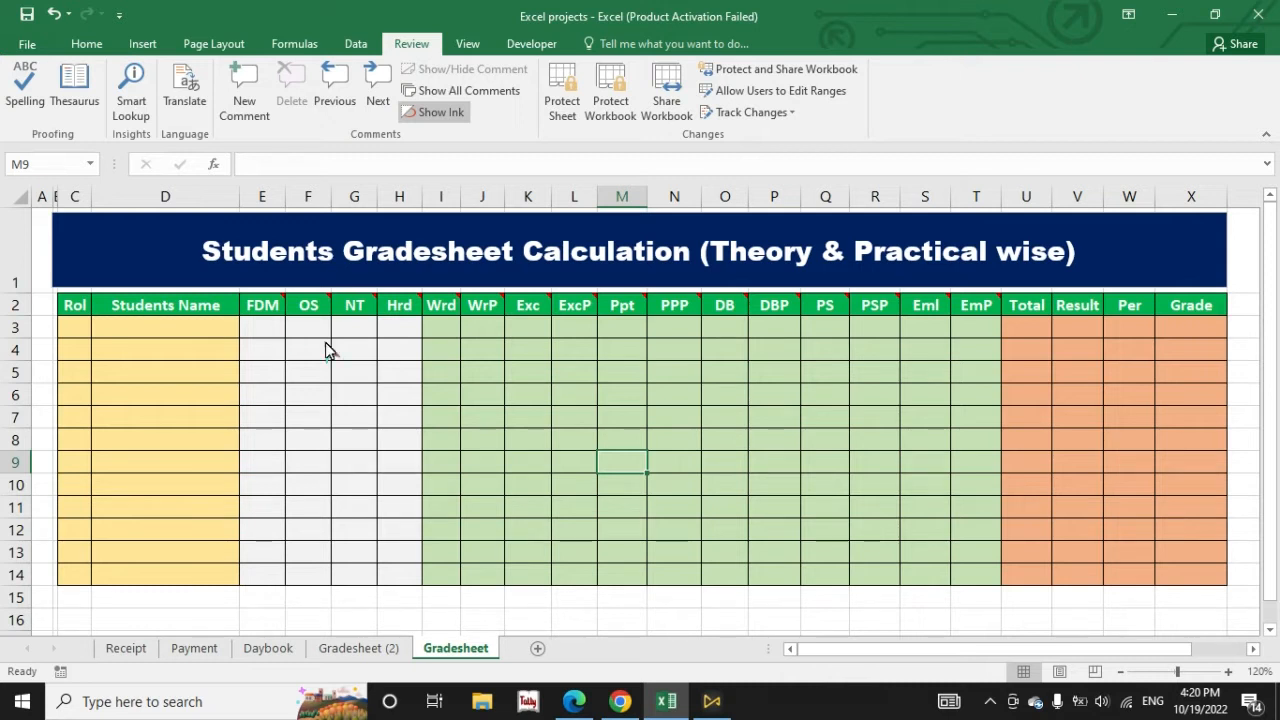
left_click(1019, 341)
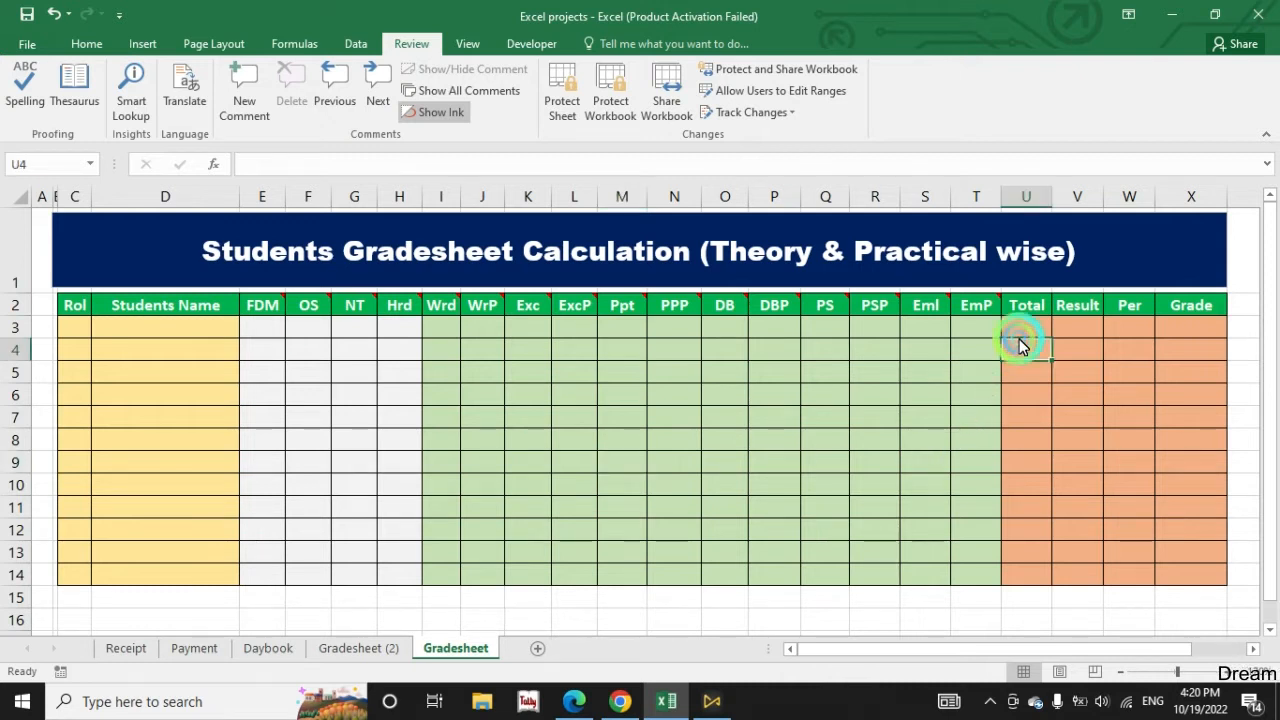
left_click(1137, 334)
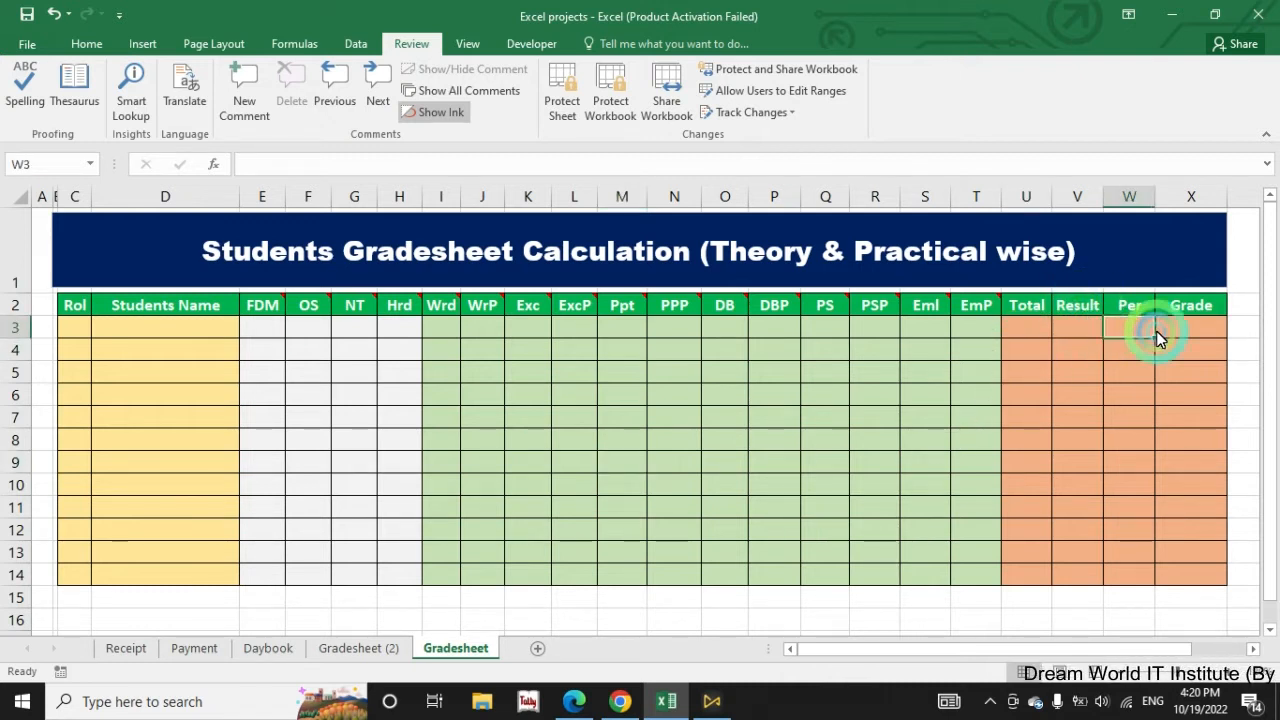
left_click(1181, 338)
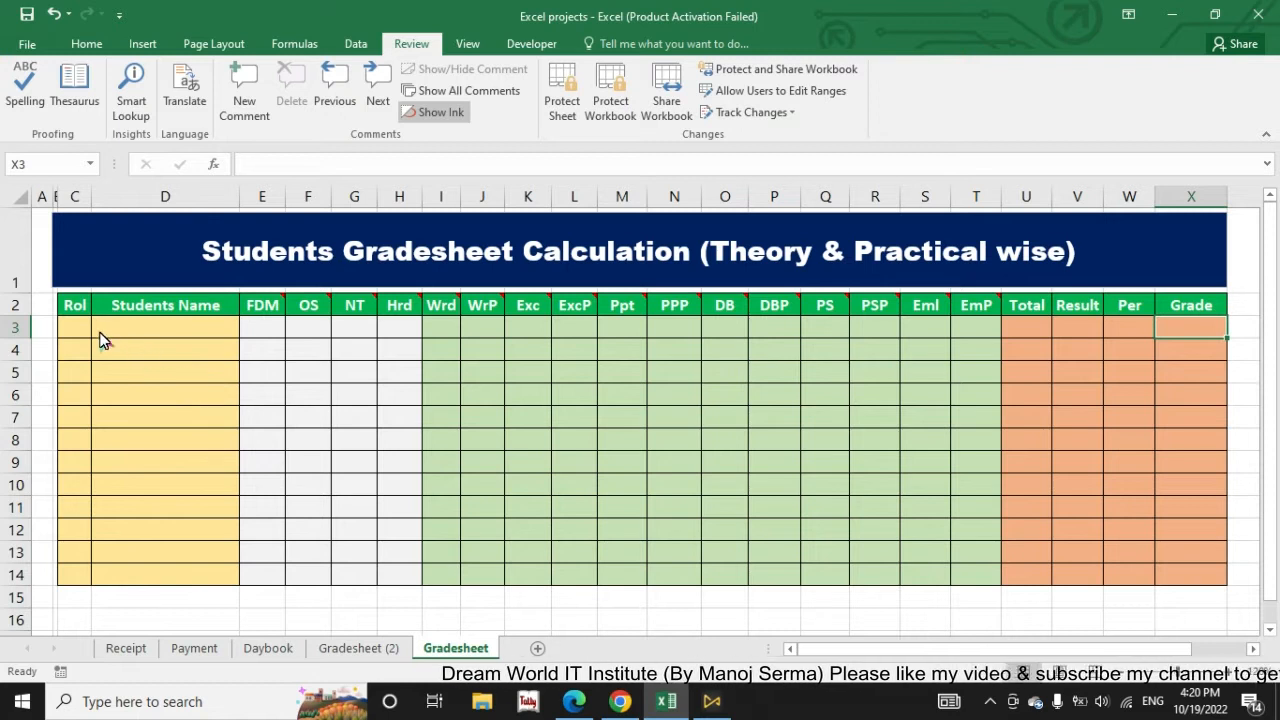
Step: Number the Rol column from 1 to 12 by filling a series from C3 down to C14
left_click(78, 328)
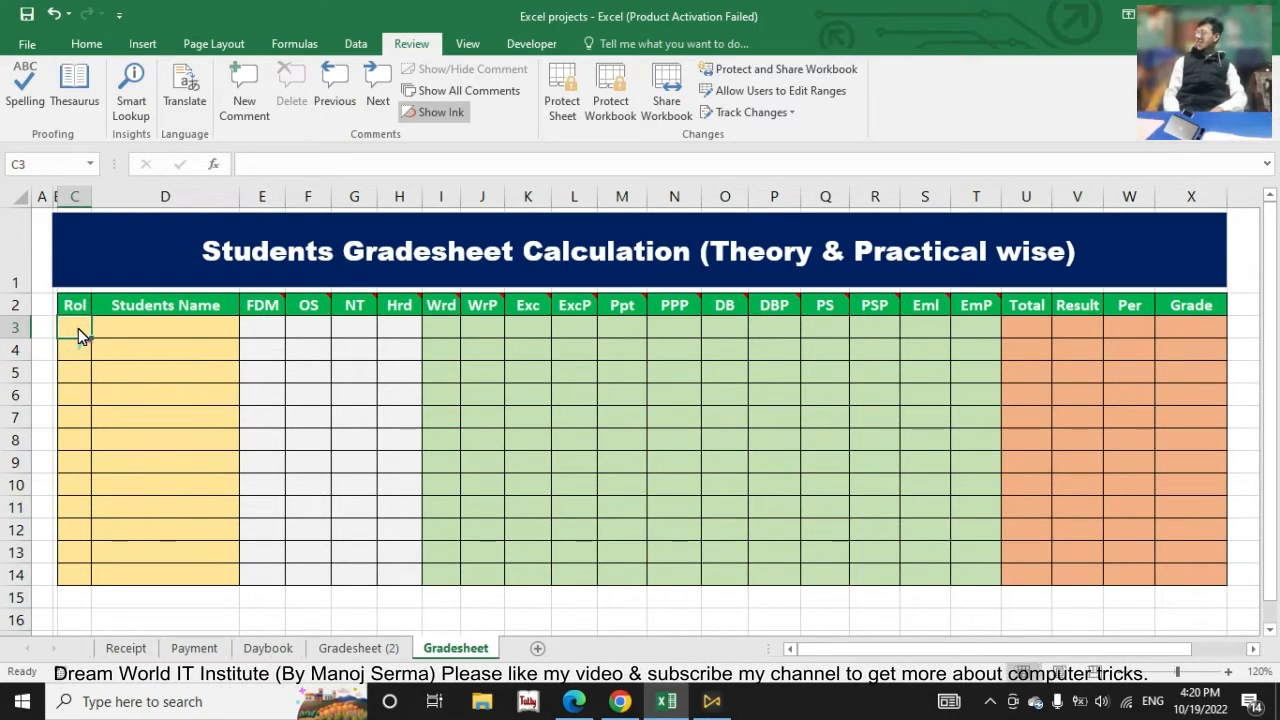
type("1")
left_click_drag(91, 338, 96, 585)
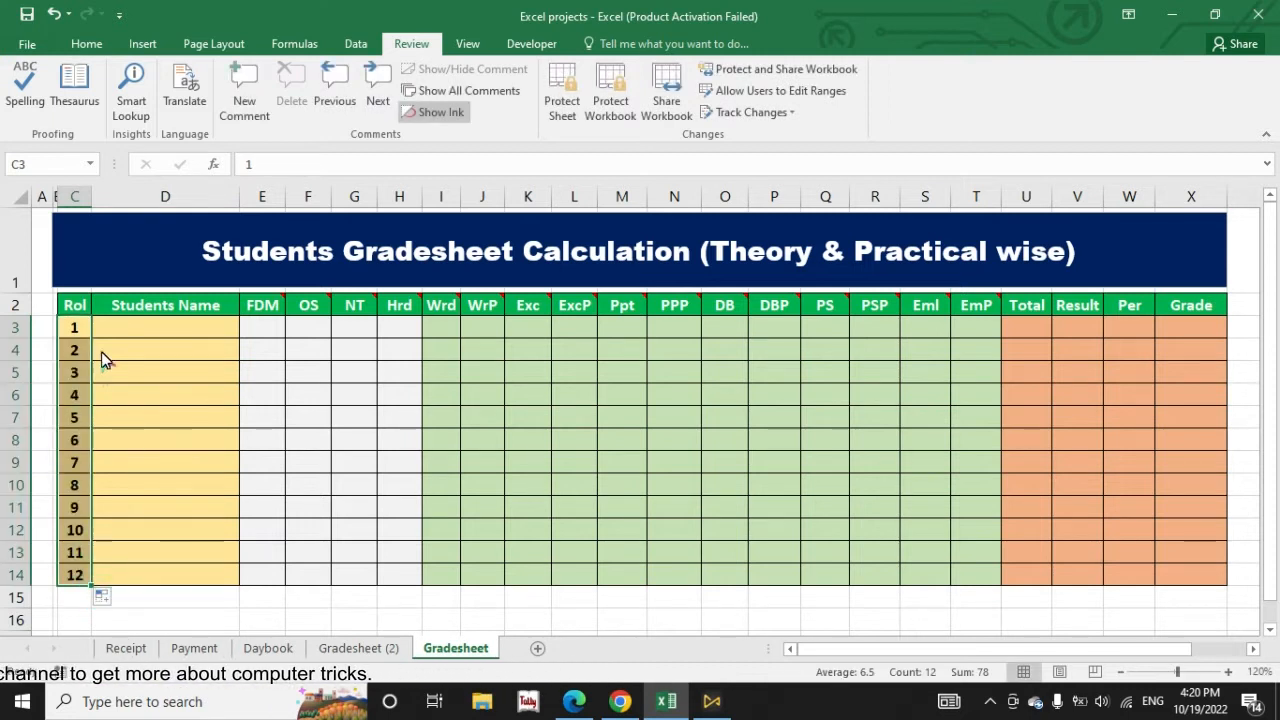
Step: Paste the copied list of twelve student names into the Students Name column, cells D3 to D14
left_click_drag(151, 336, 155, 367)
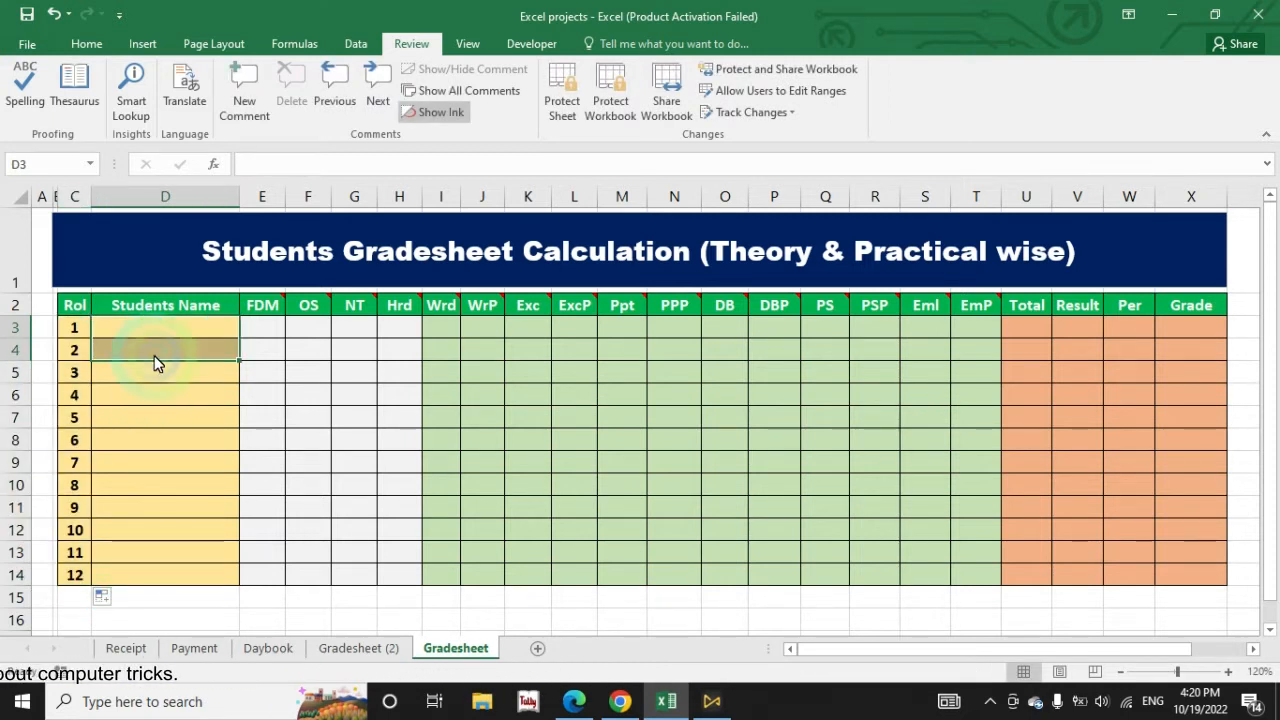
left_click(150, 327)
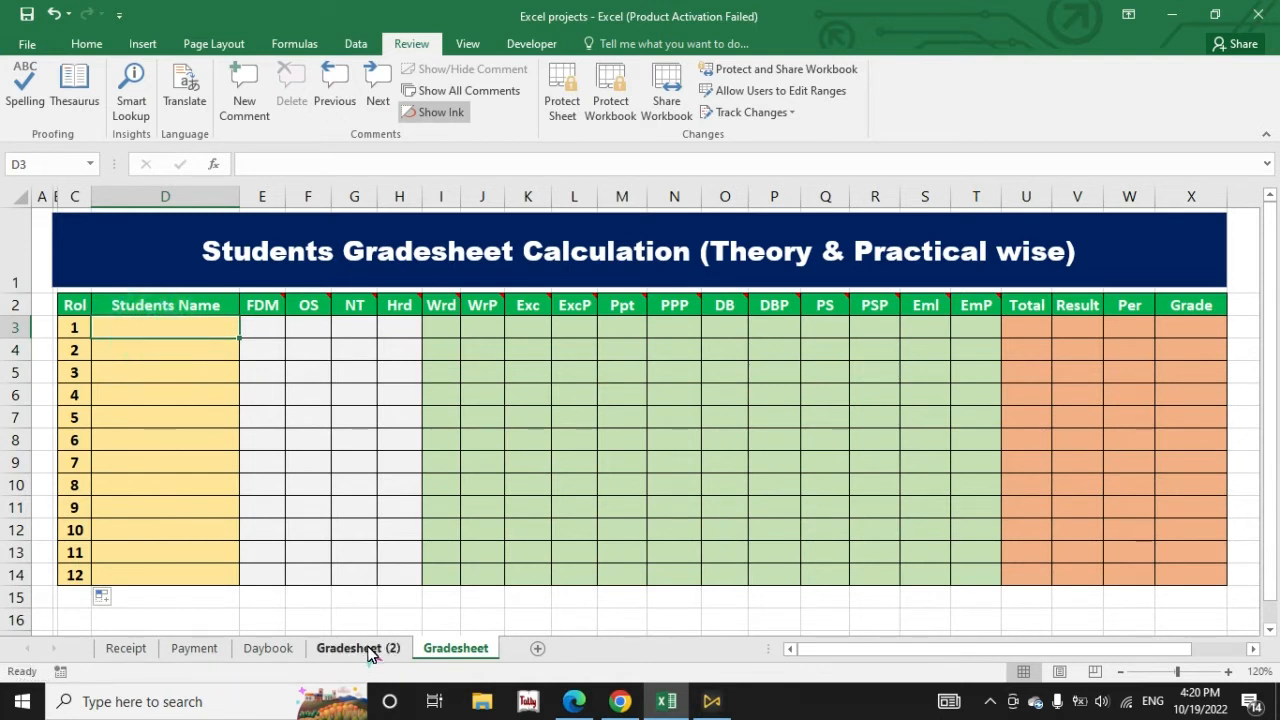
left_click(175, 340)
left_click_drag(170, 362, 185, 543)
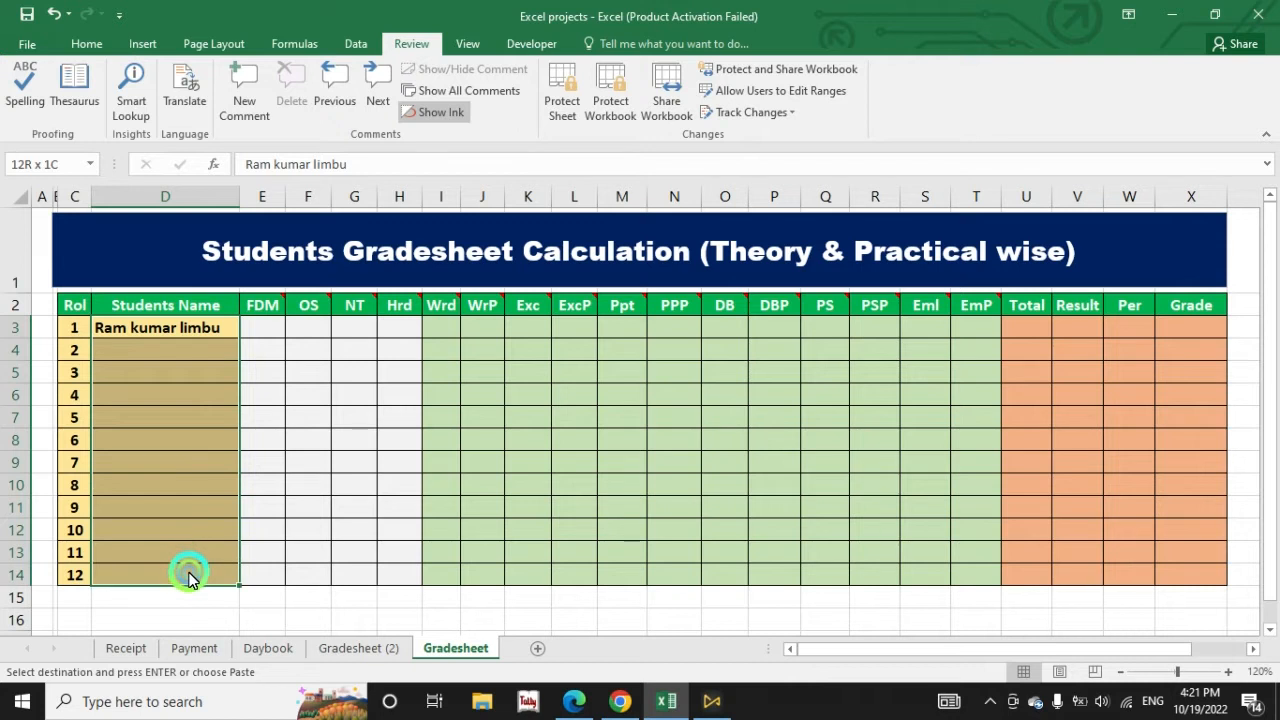
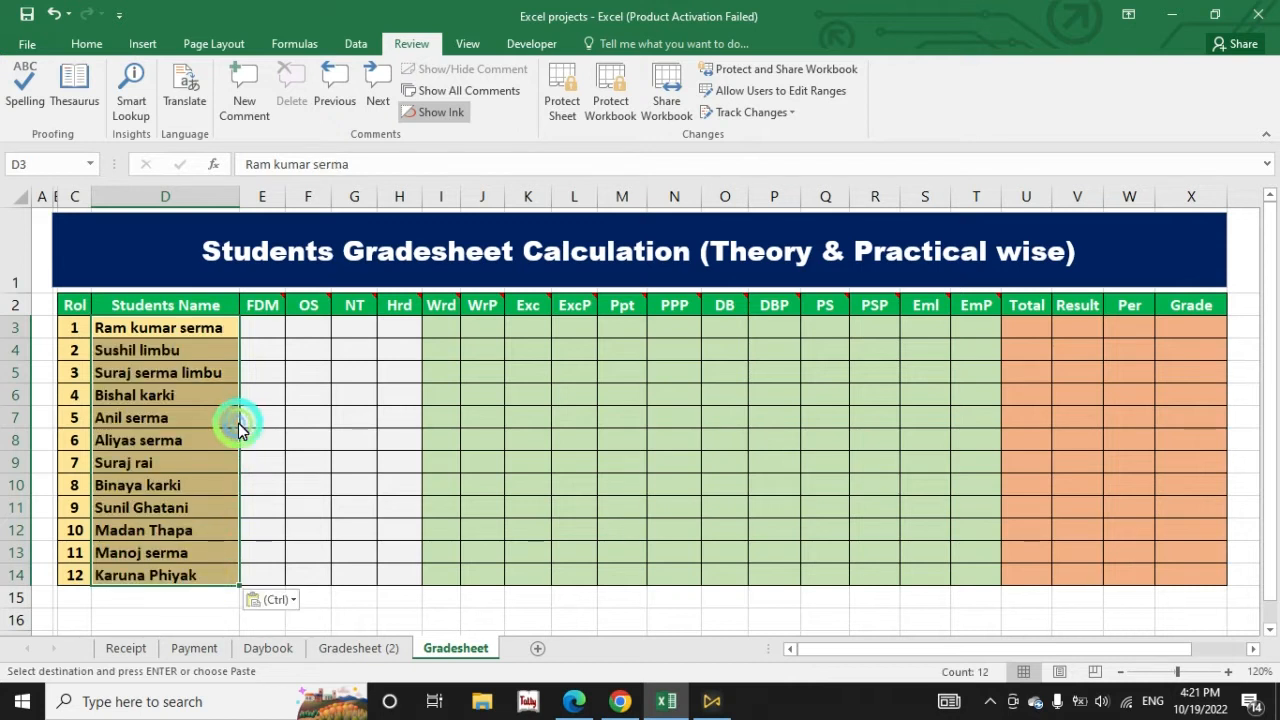
left_click(217, 396)
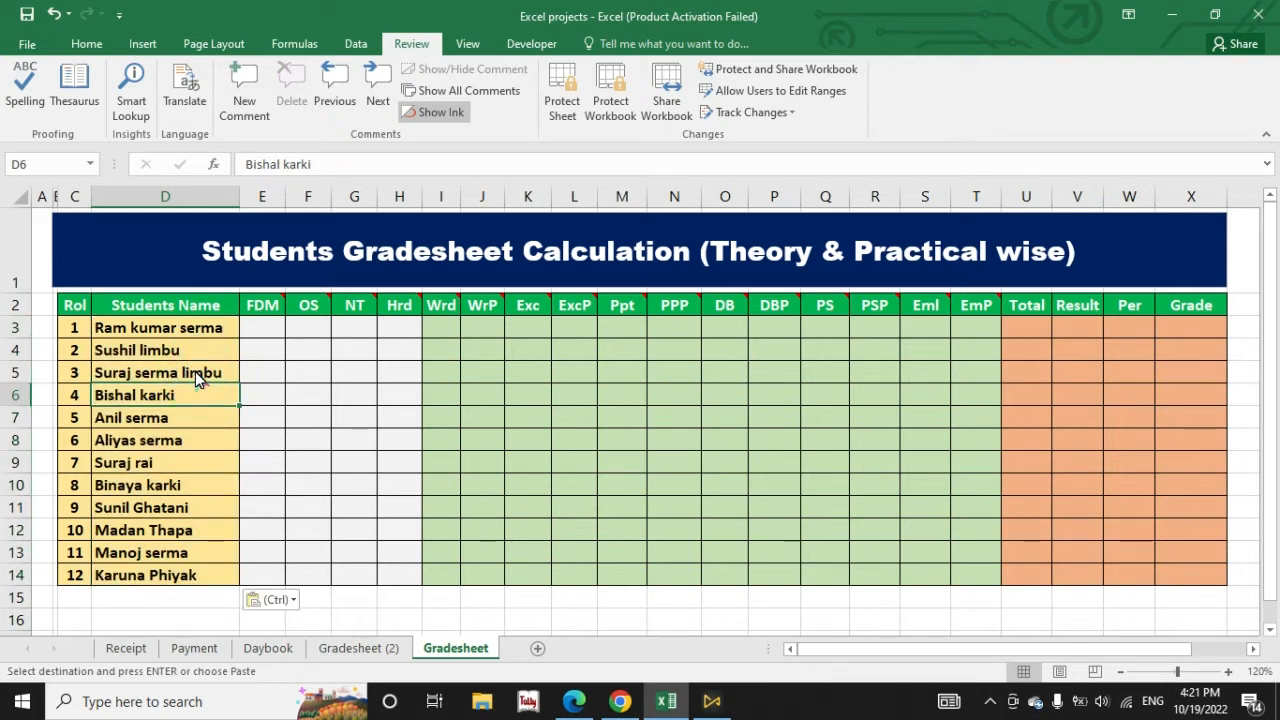
Step: Enter trial marks for the first student: 999 under FDM in E3 and 52 under Wrd in I3
left_click(263, 331)
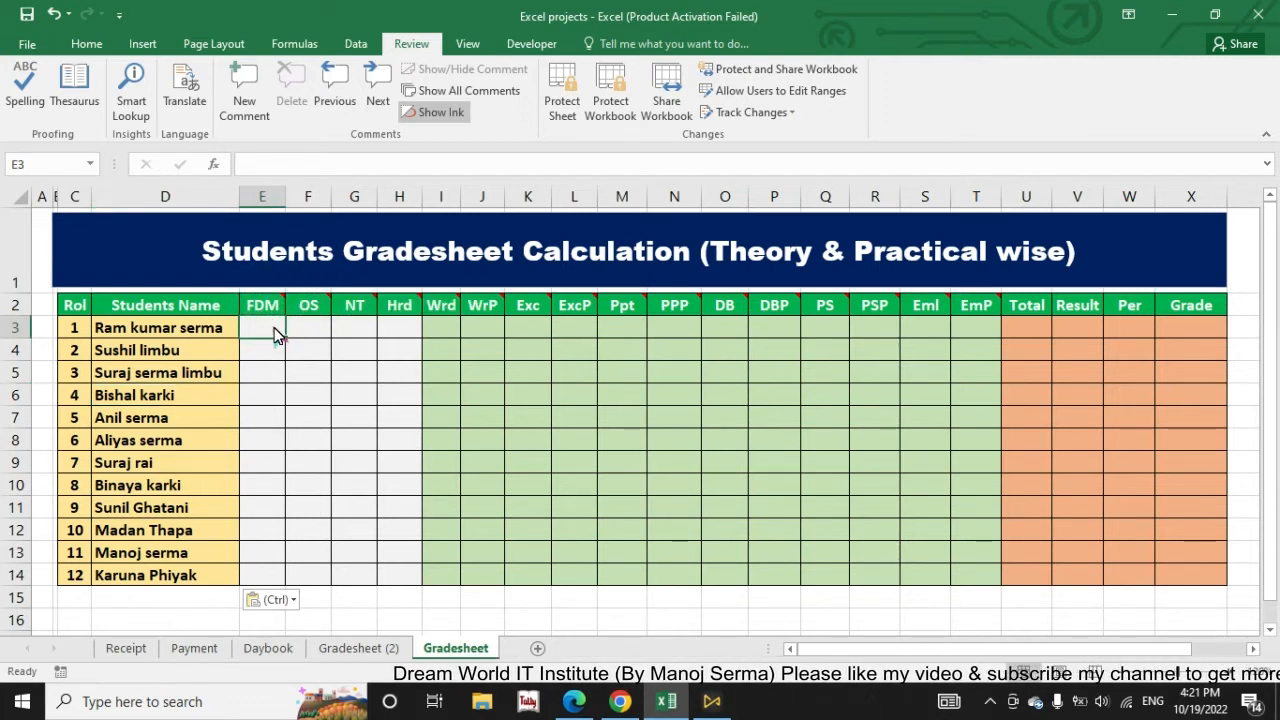
type("999")
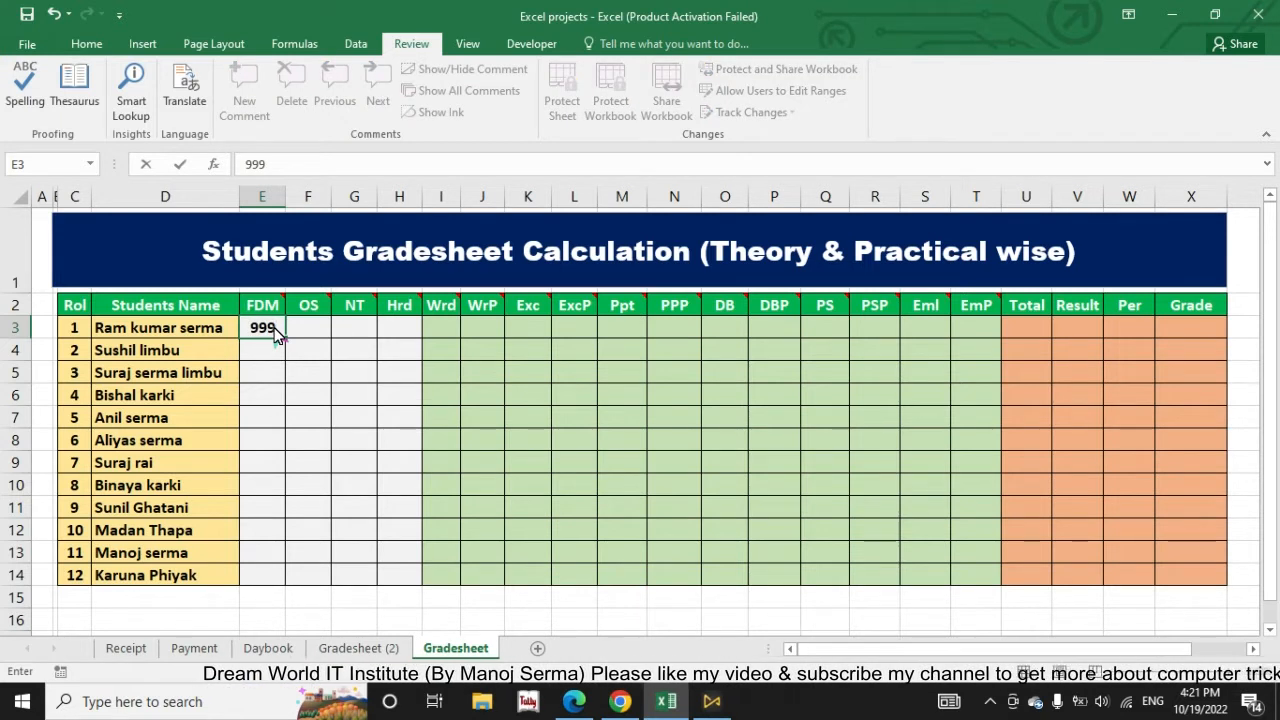
key("Return")
left_click(267, 334)
mouse_move(268, 313)
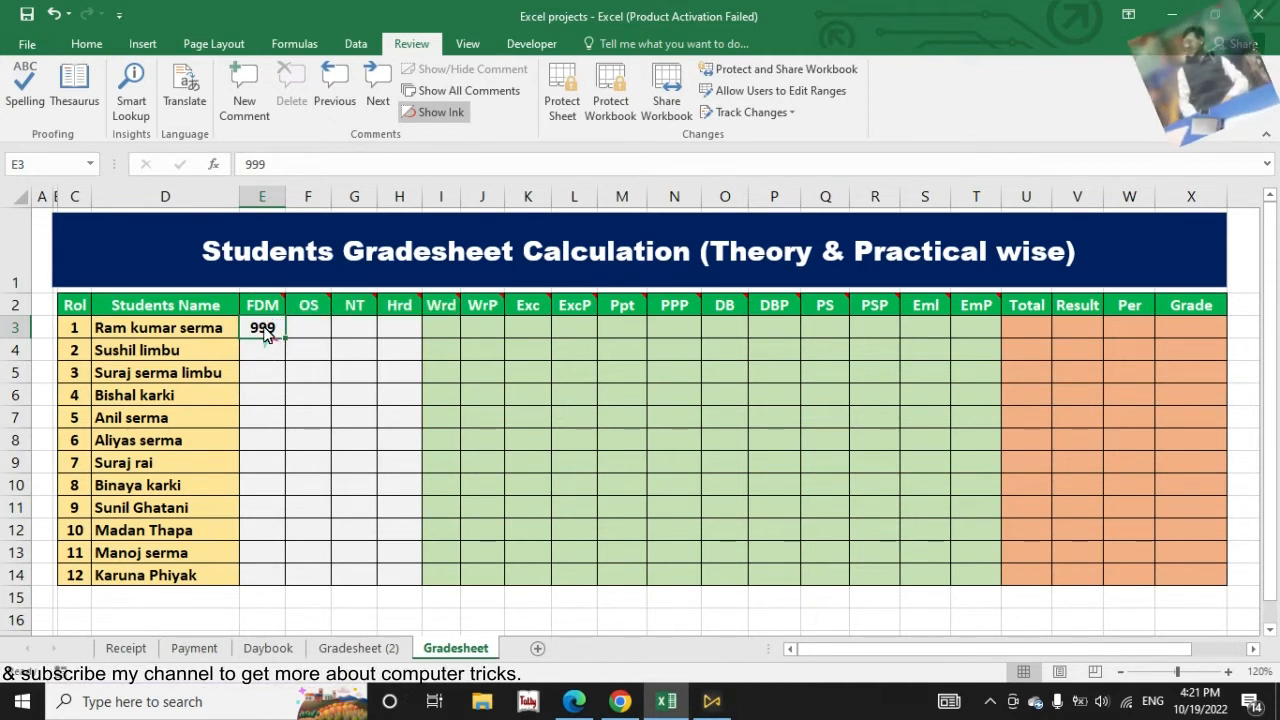
left_click(268, 338)
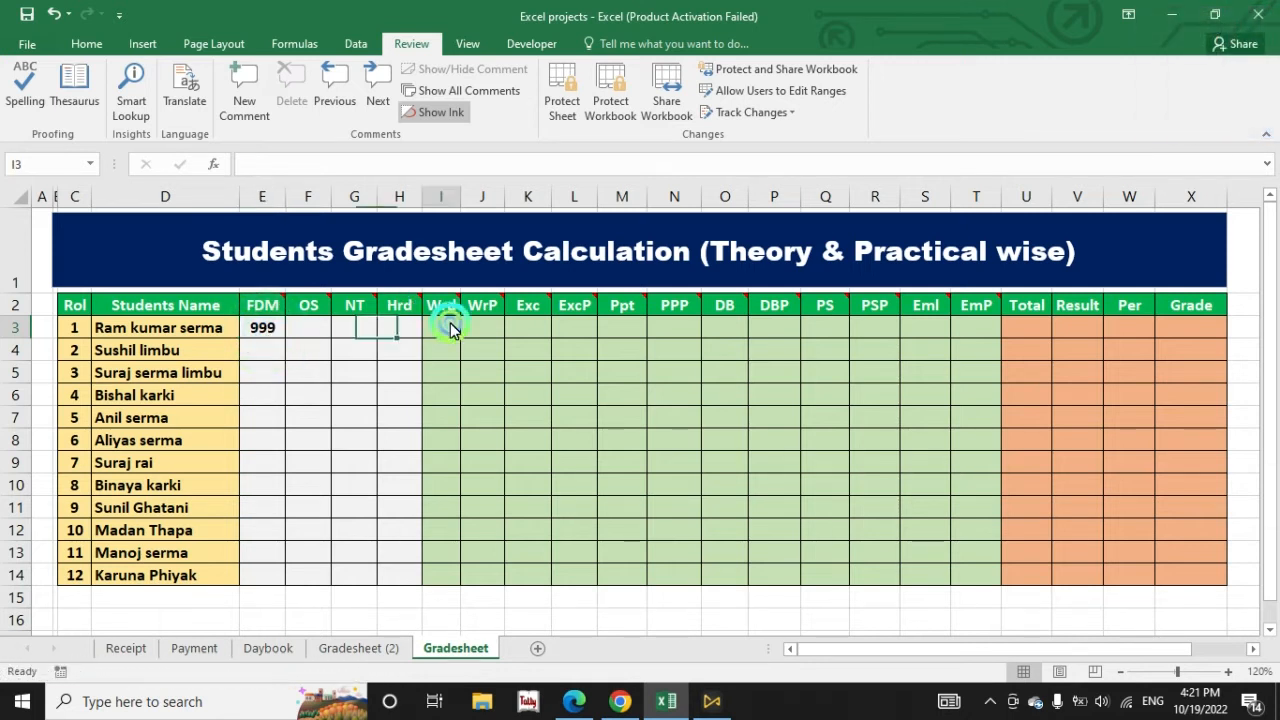
type("52")
key("Return")
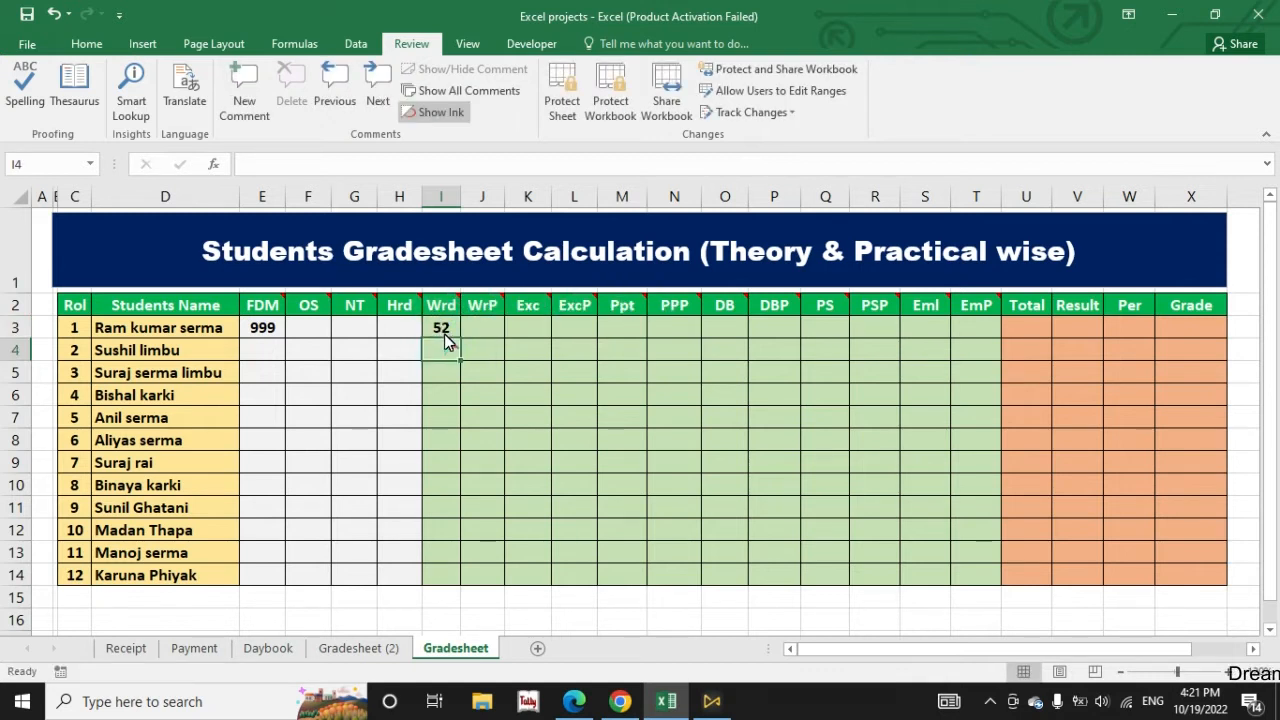
Step: Clear the trial marks from the first student's FDM and Wrd cells
key("Delete")
left_click(269, 327)
key("BackSpace")
left_click(297, 375)
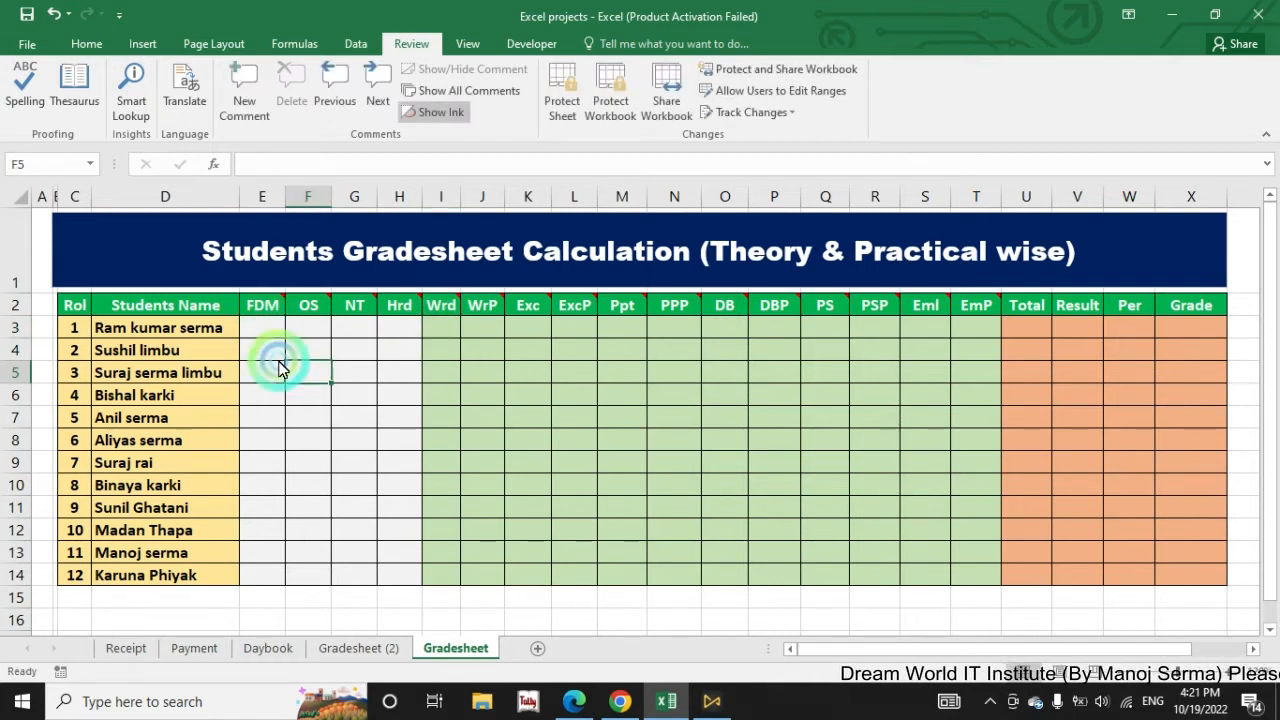
Step: Restrict the four theory-mark columns, cells E3 to H14, to whole numbers less than 101 with data validation
left_click_drag(263, 331, 392, 579)
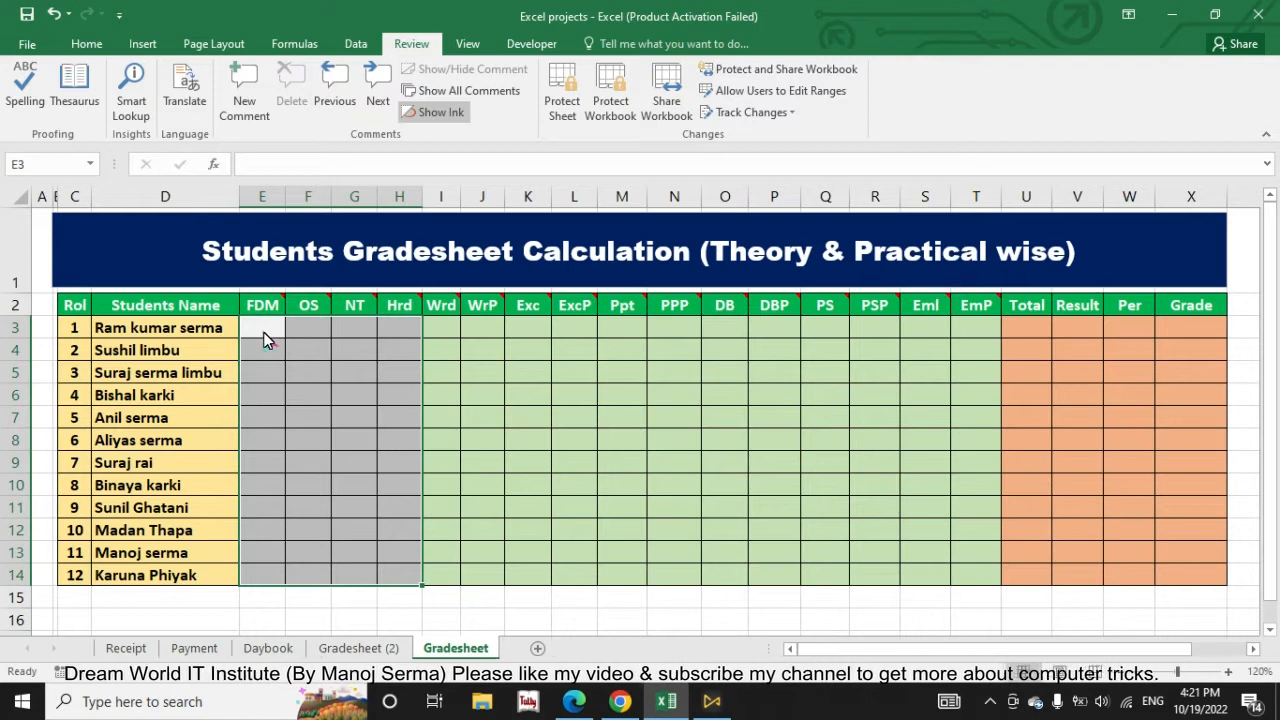
left_click(356, 48)
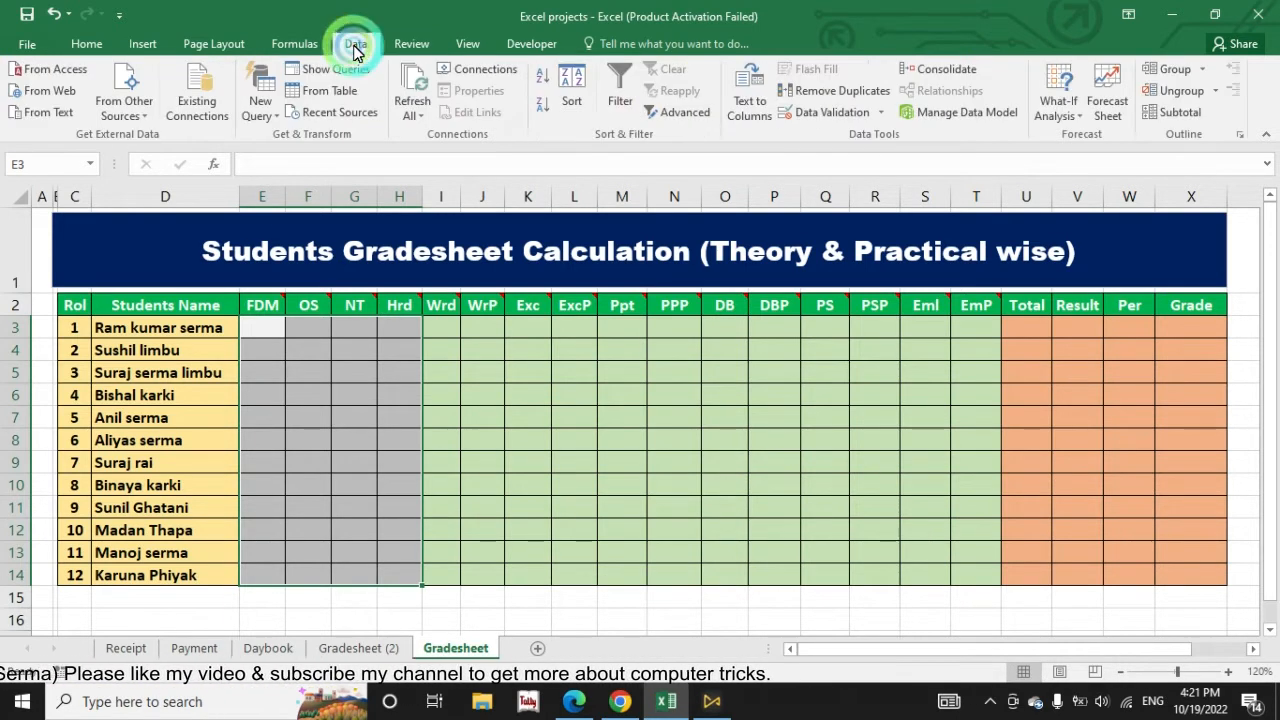
left_click(785, 118)
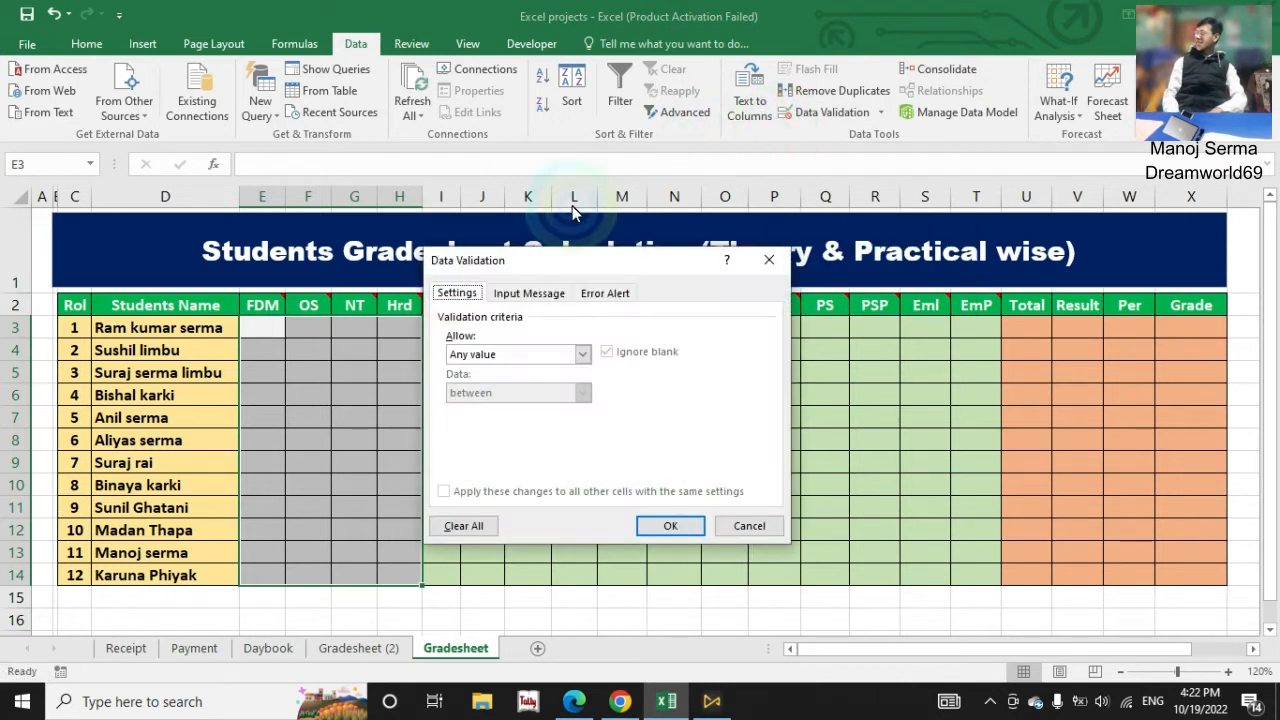
left_click_drag(590, 261, 744, 134)
left_click(614, 220)
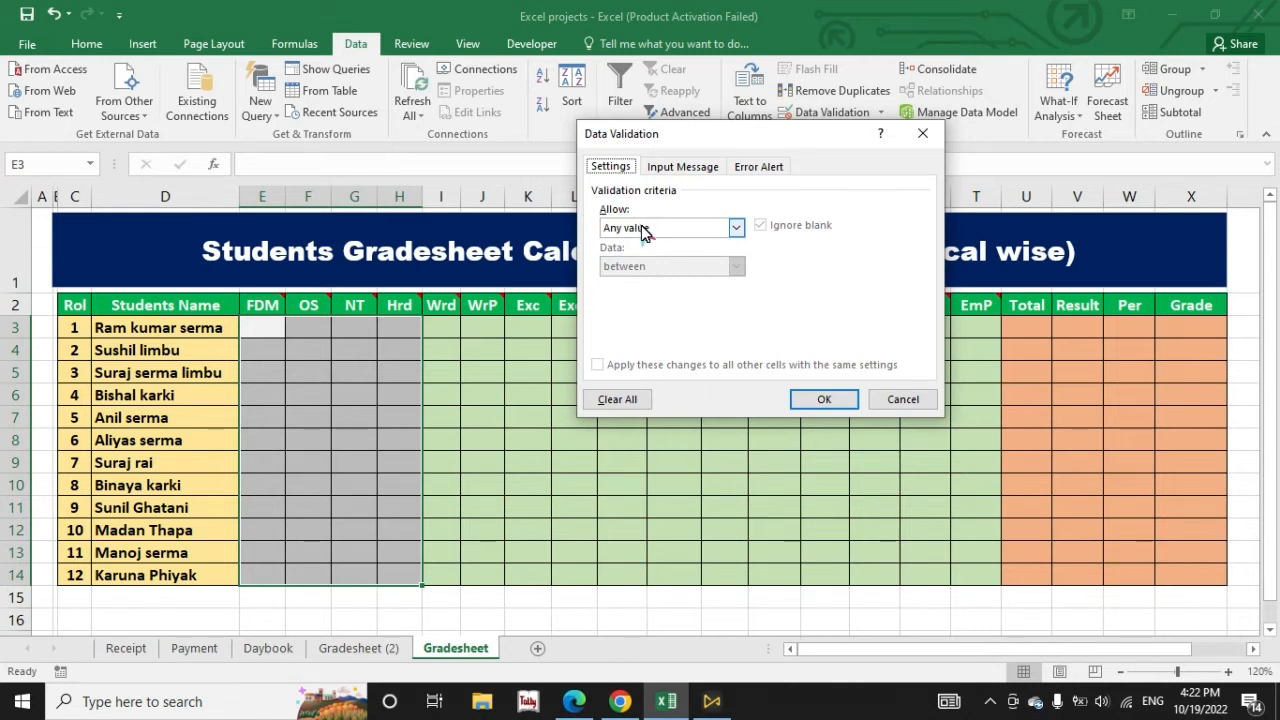
left_click(641, 229)
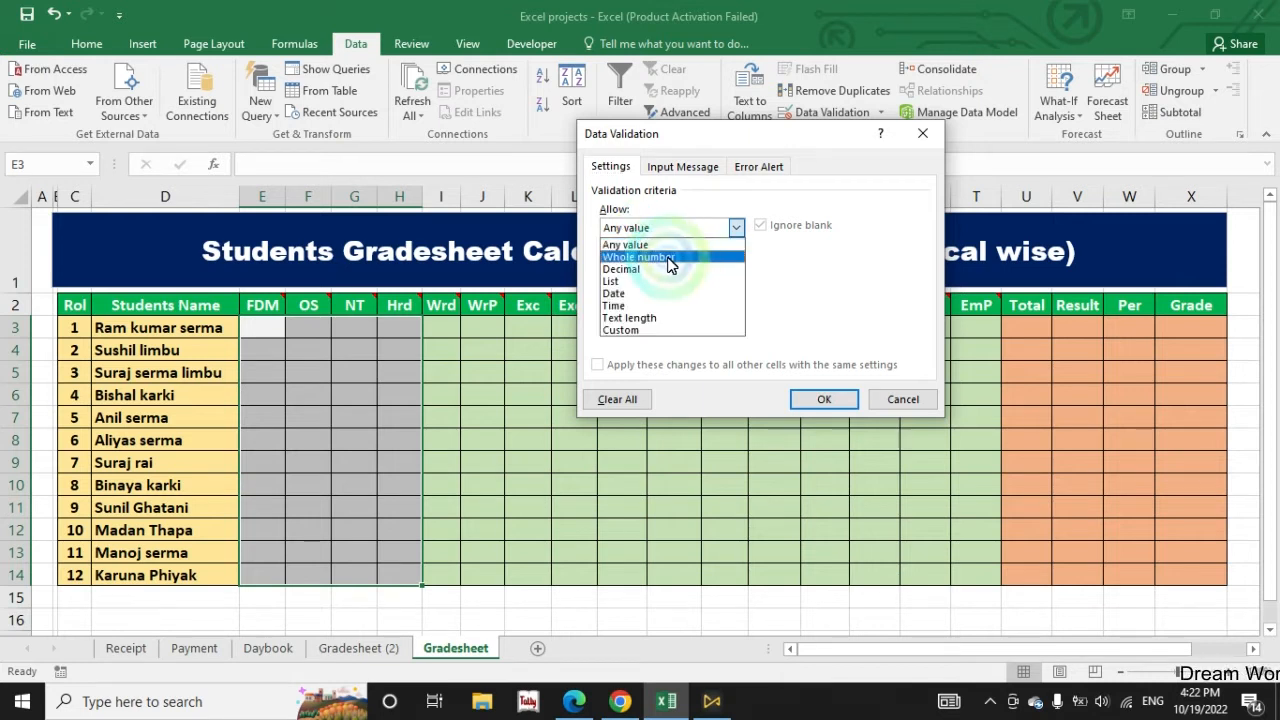
left_click(655, 257)
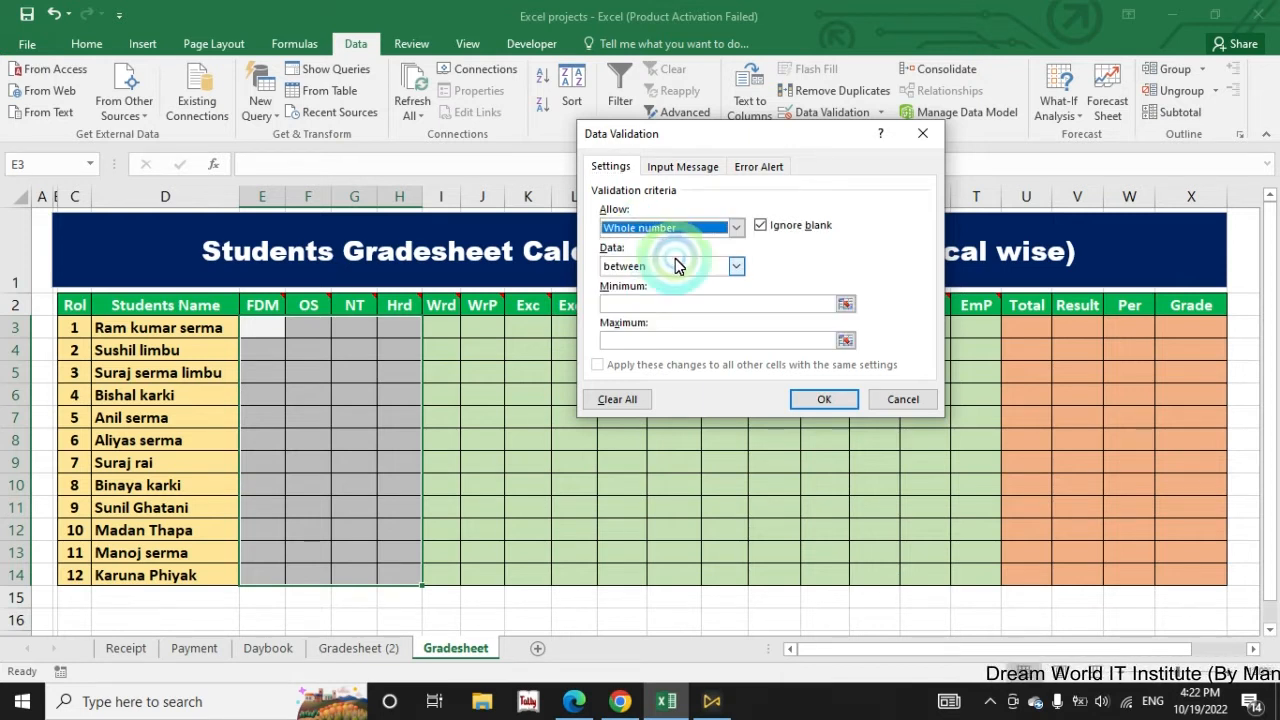
left_click(666, 266)
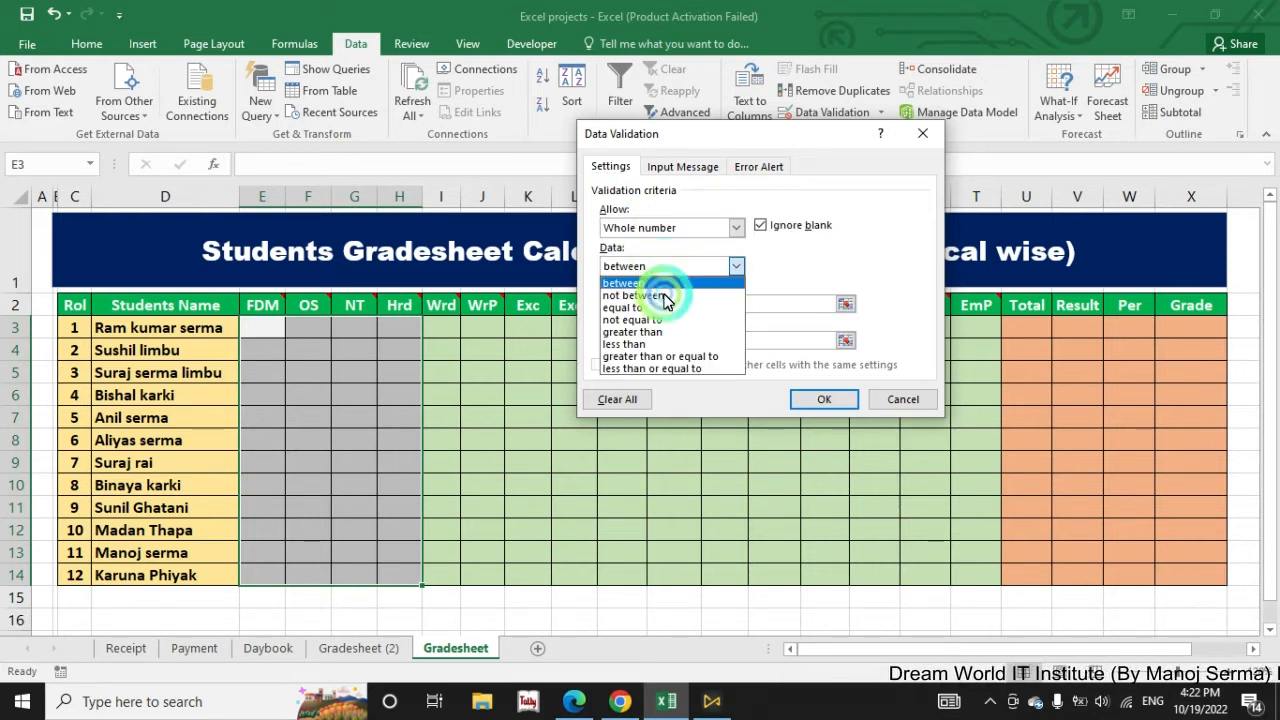
left_click(653, 346)
left_click(614, 305)
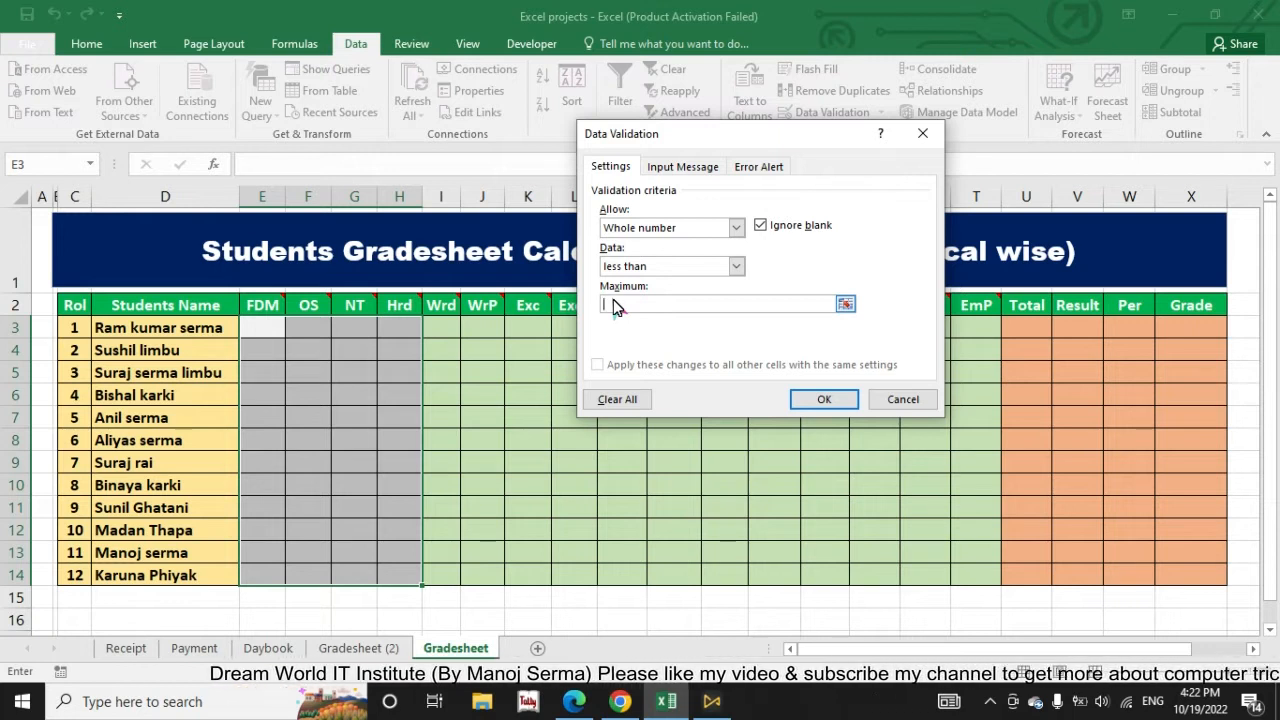
type("101")
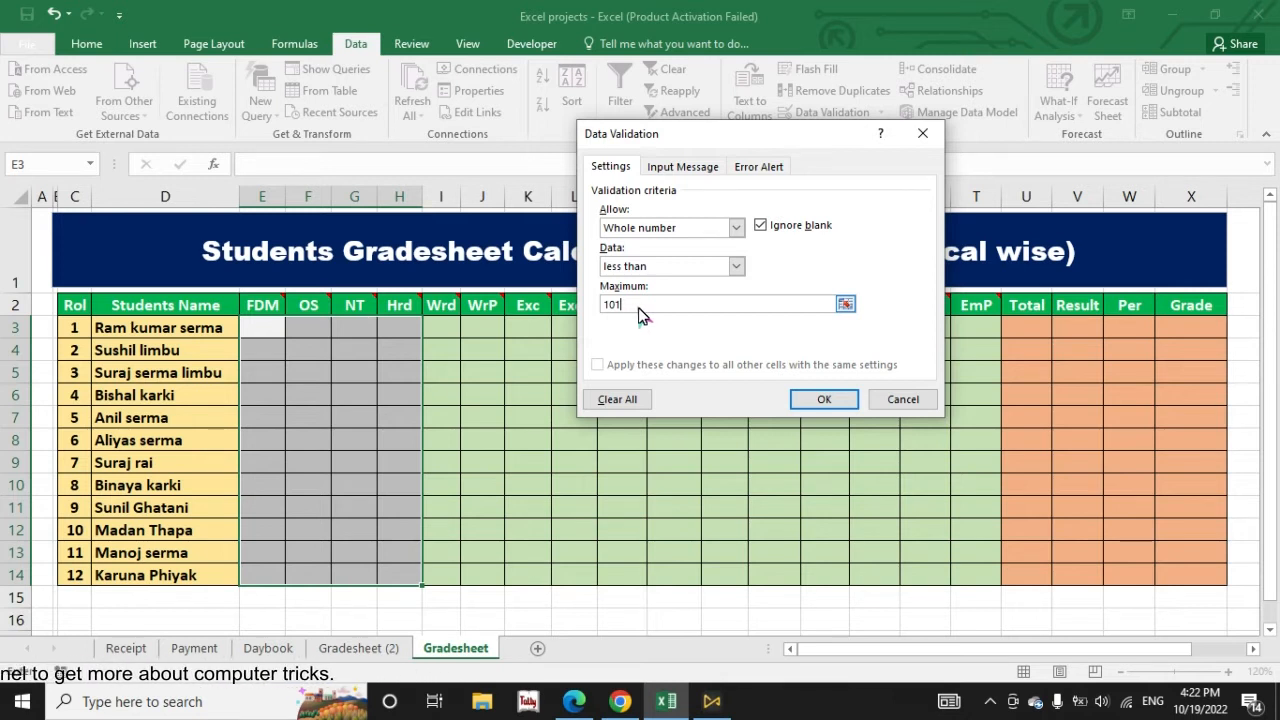
left_click(823, 400)
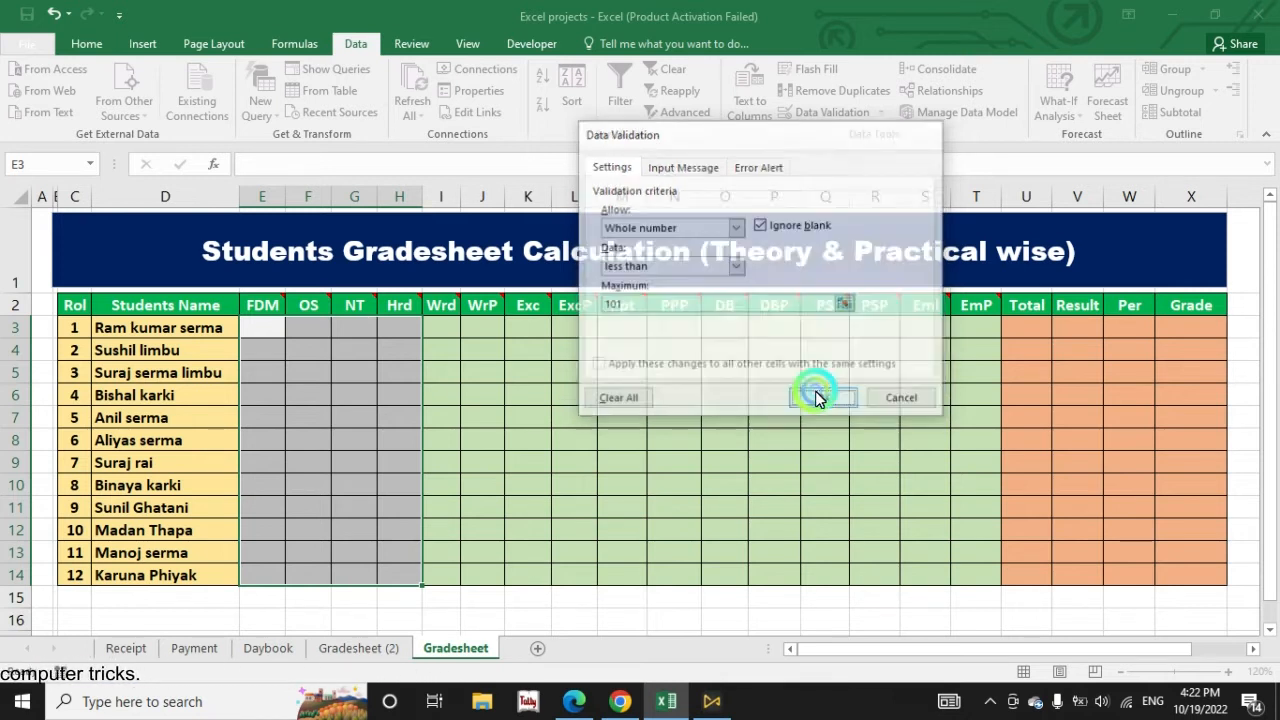
Step: Test the theory-mark limit by trying to enter 1000 as the first student's FDM mark in E3, then discard the entry
left_click(256, 338)
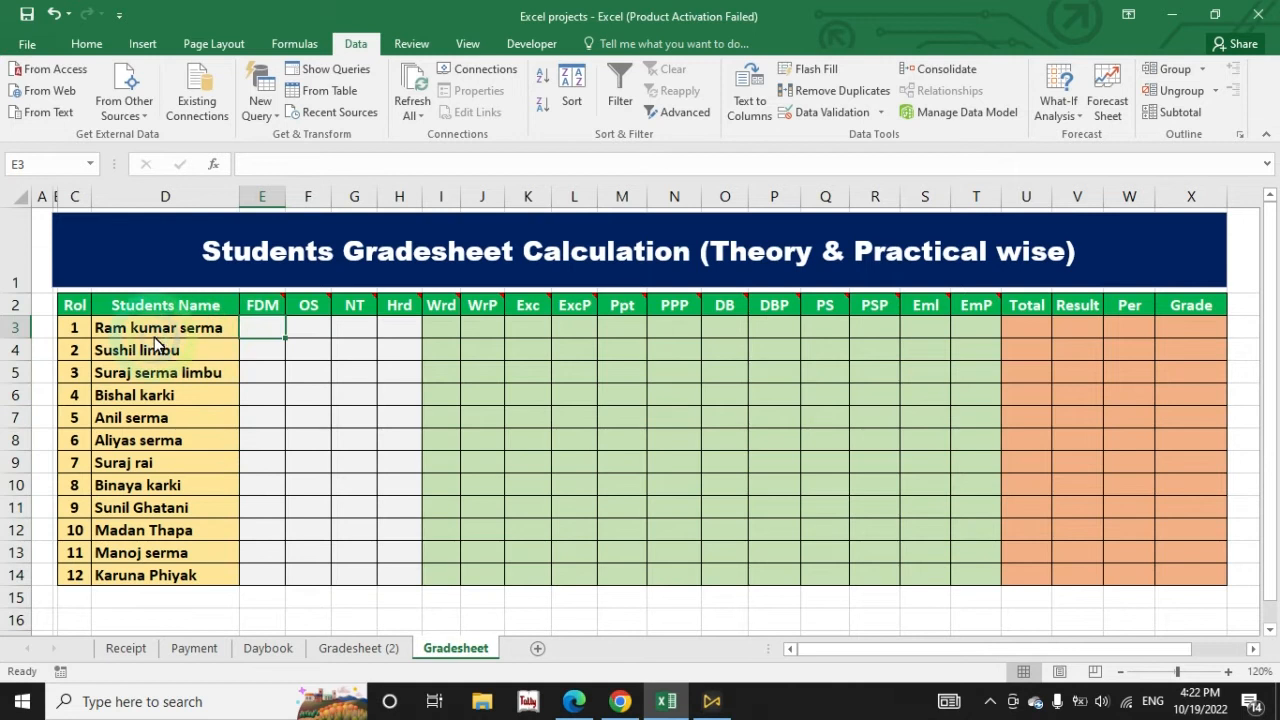
mouse_move(437, 316)
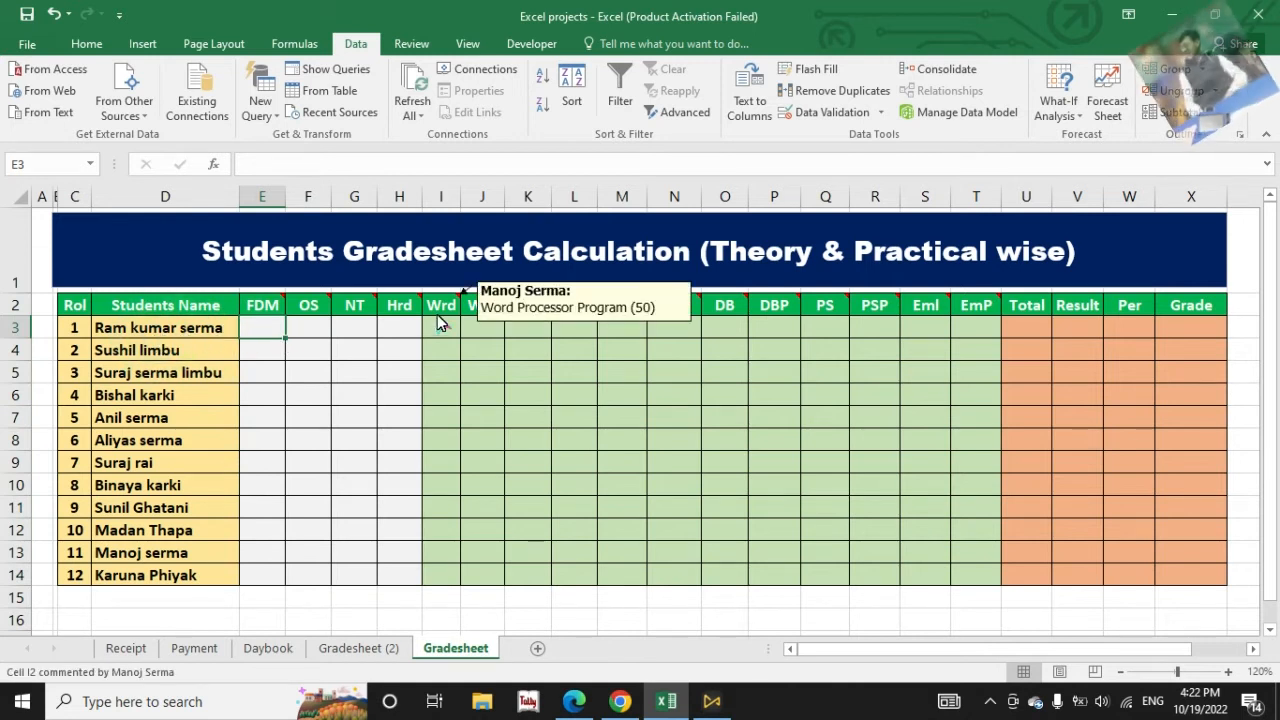
type("1000")
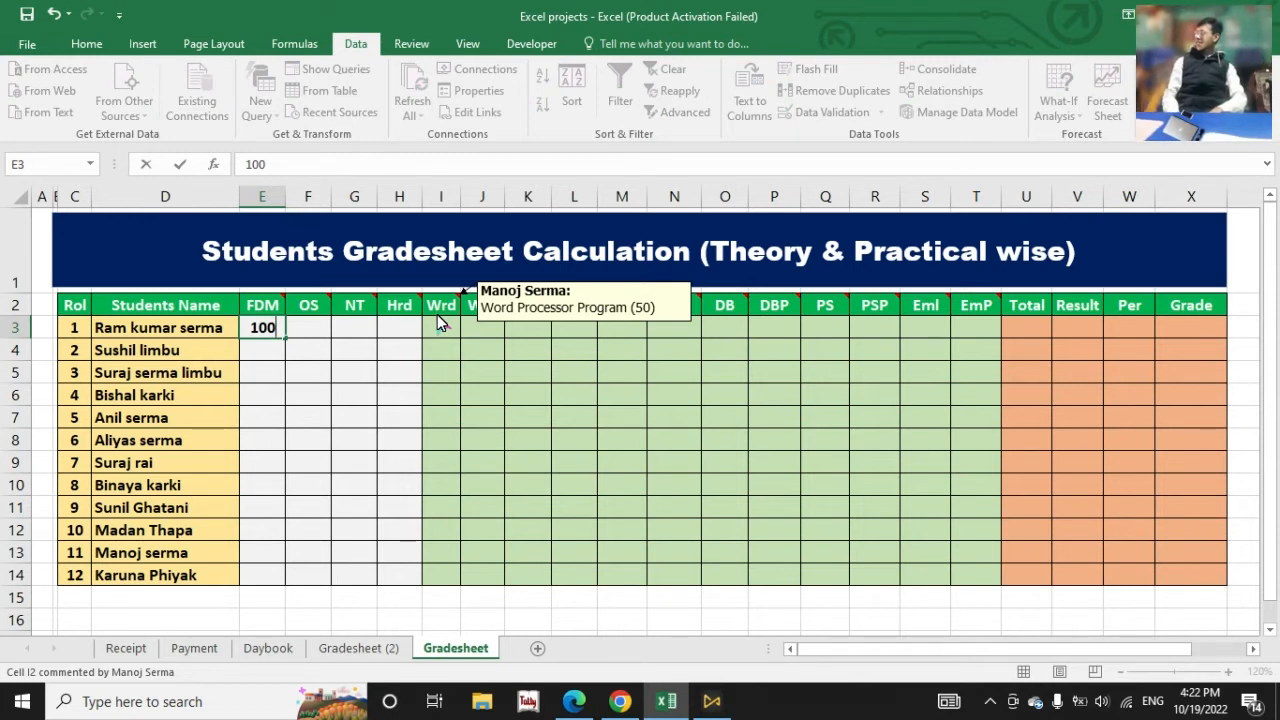
key("Return")
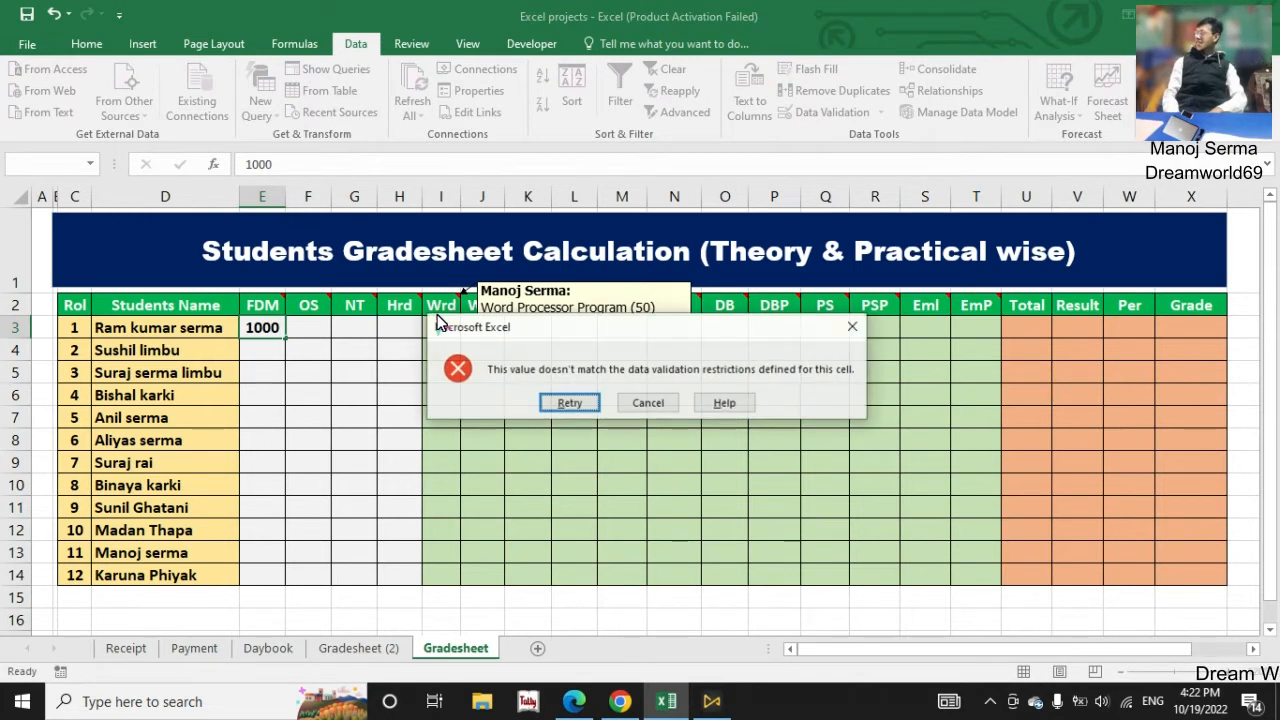
left_click(652, 404)
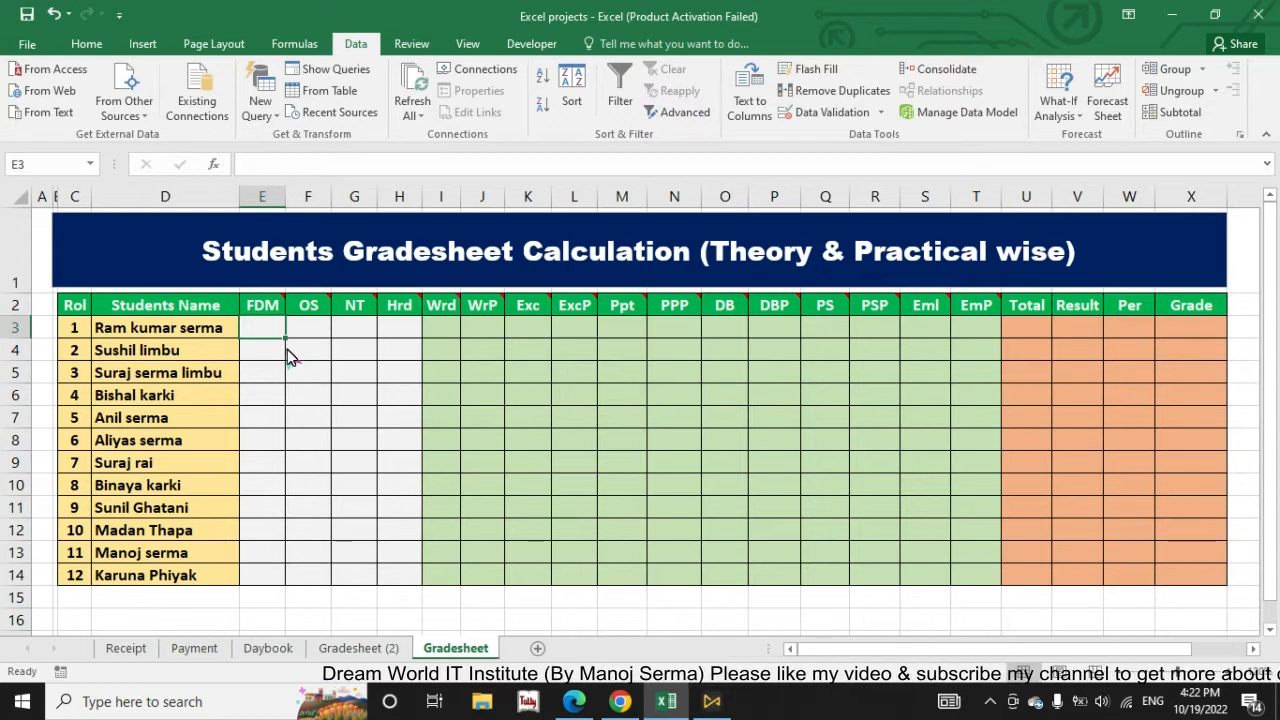
Step: Restrict the marks in the Wrd through EmP columns, cells I3 to T14, to whole numbers less than 51 with data validation
left_click_drag(443, 333, 966, 571)
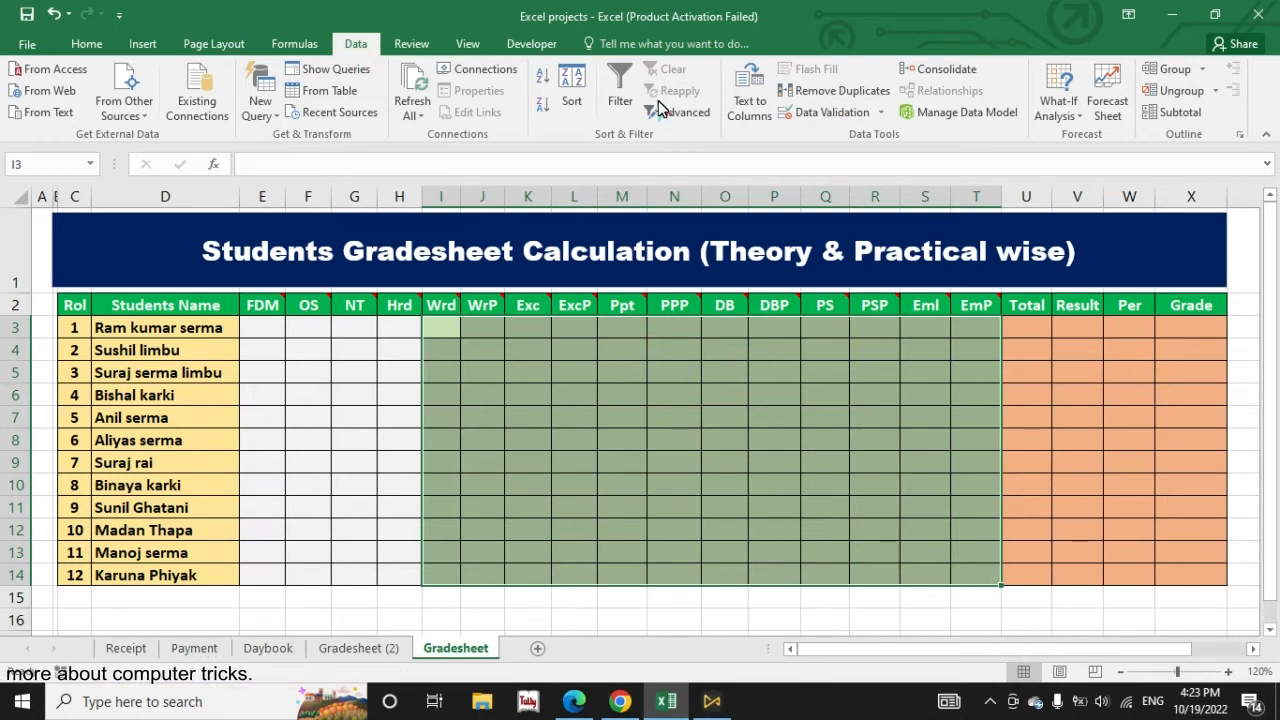
left_click(824, 112)
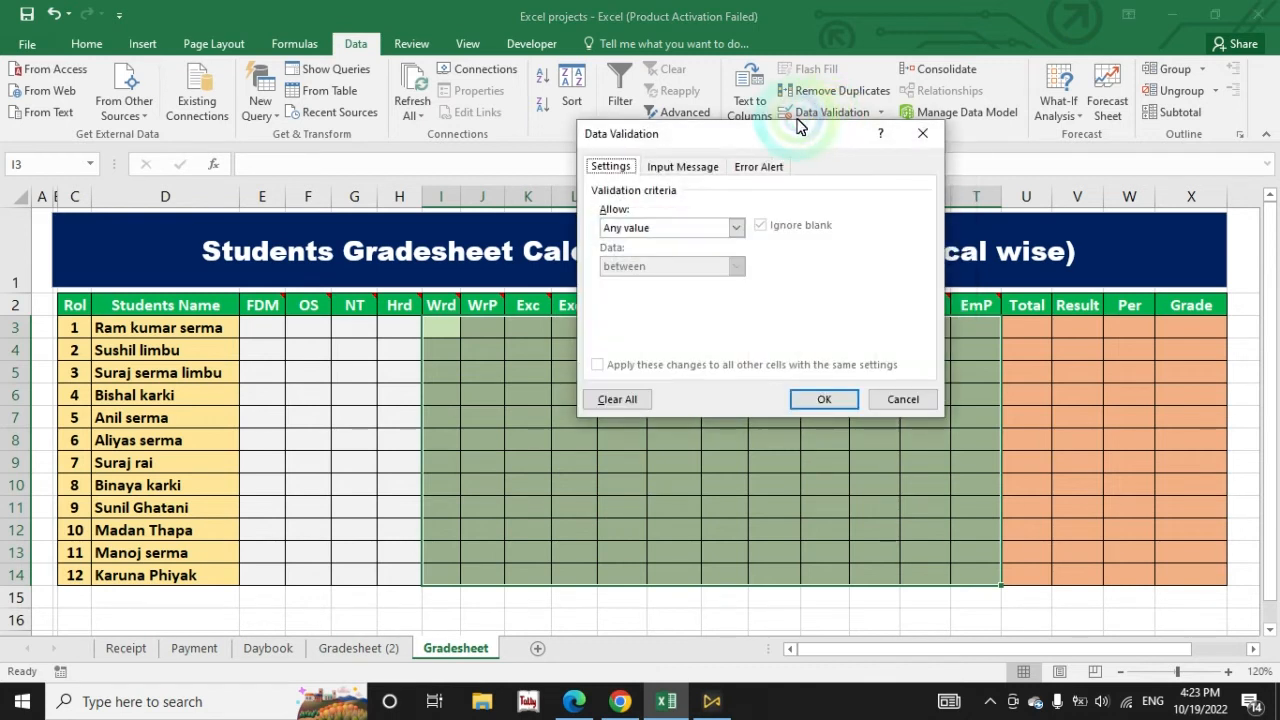
left_click_drag(798, 126, 964, 108)
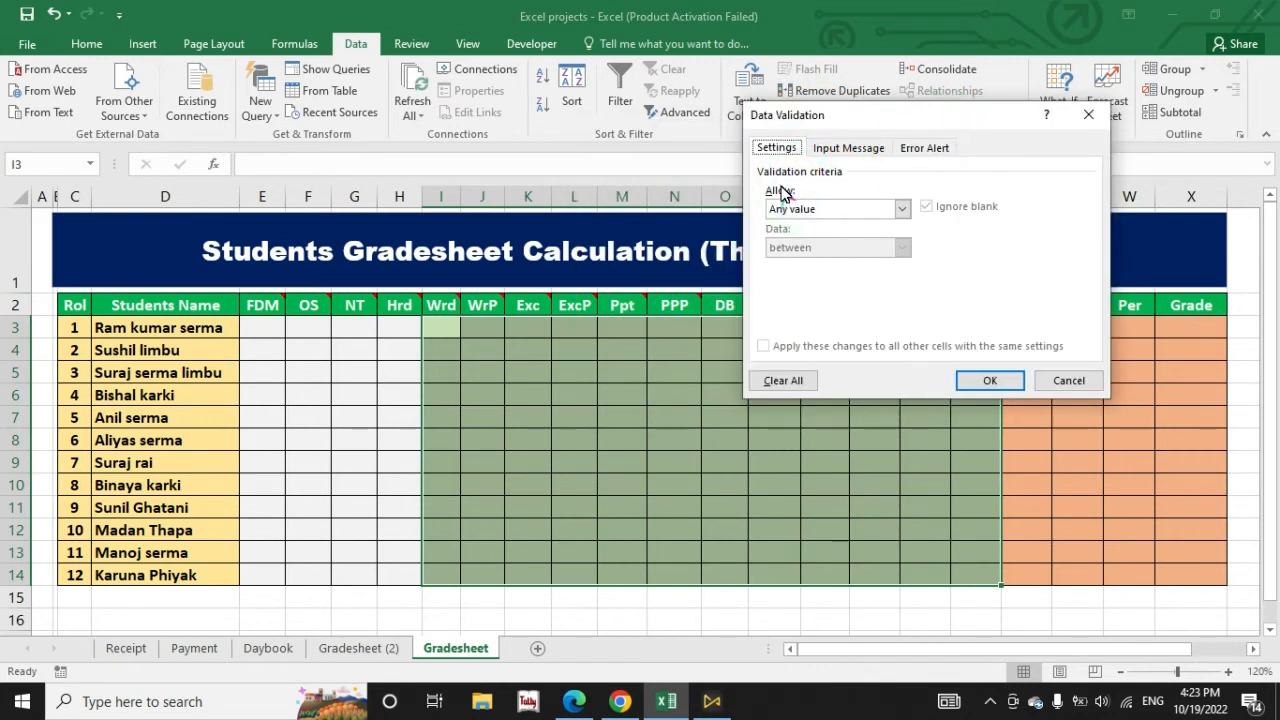
left_click(822, 211)
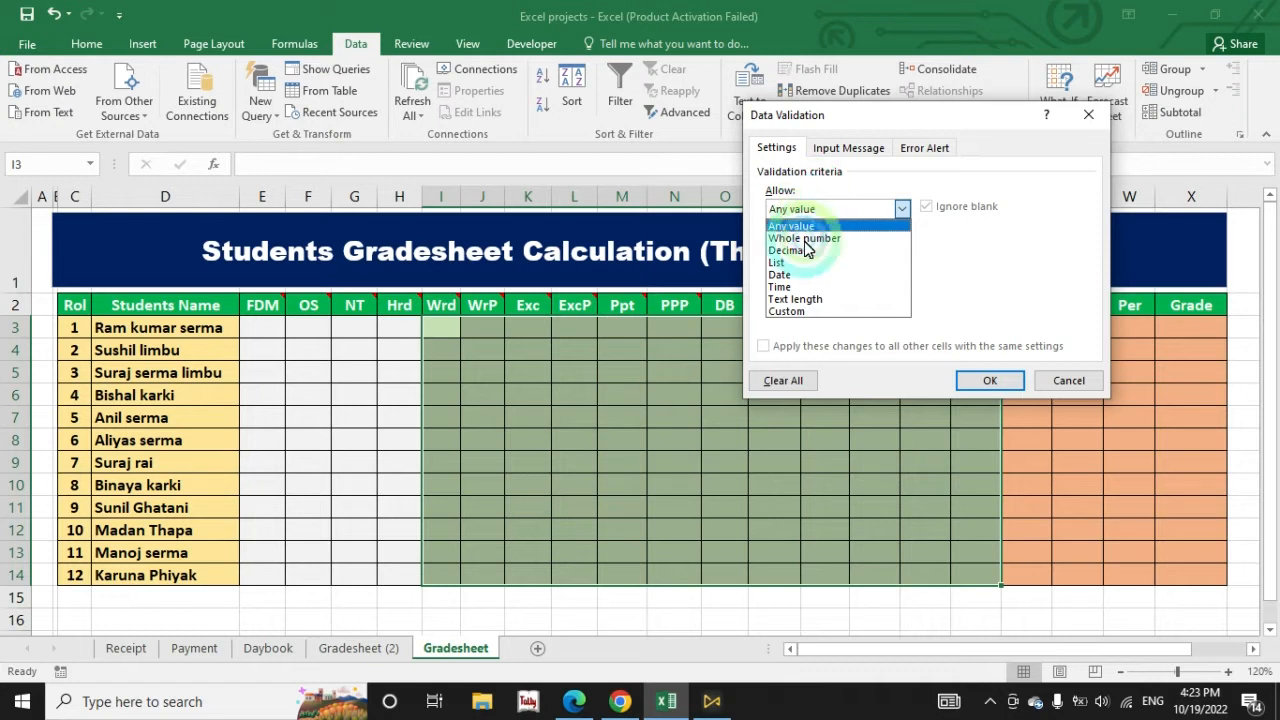
left_click(802, 240)
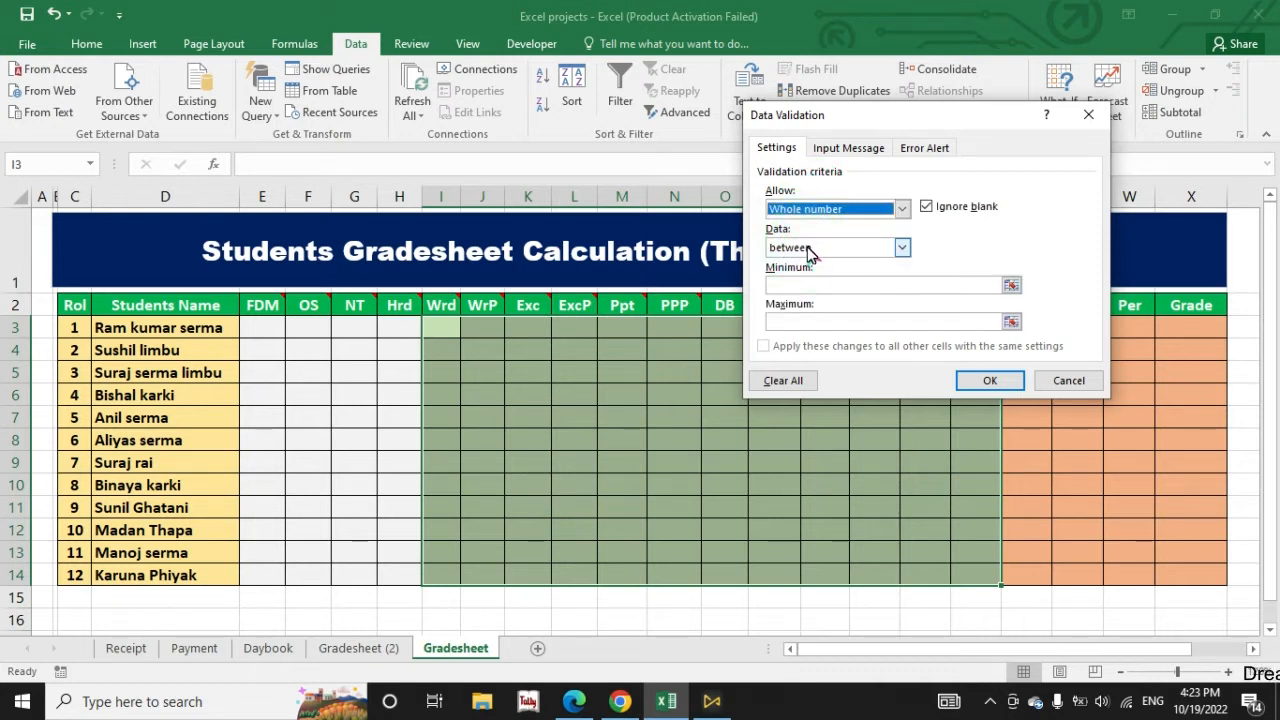
left_click(810, 252)
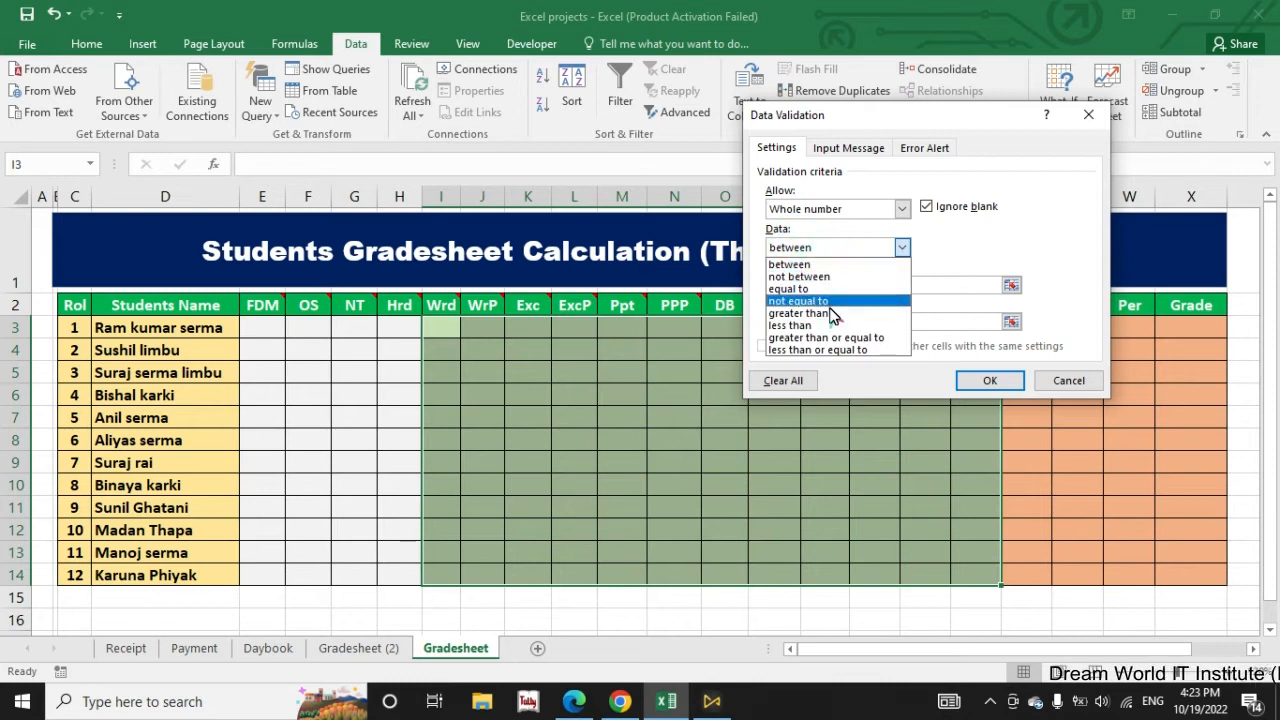
left_click(829, 326)
left_click(805, 288)
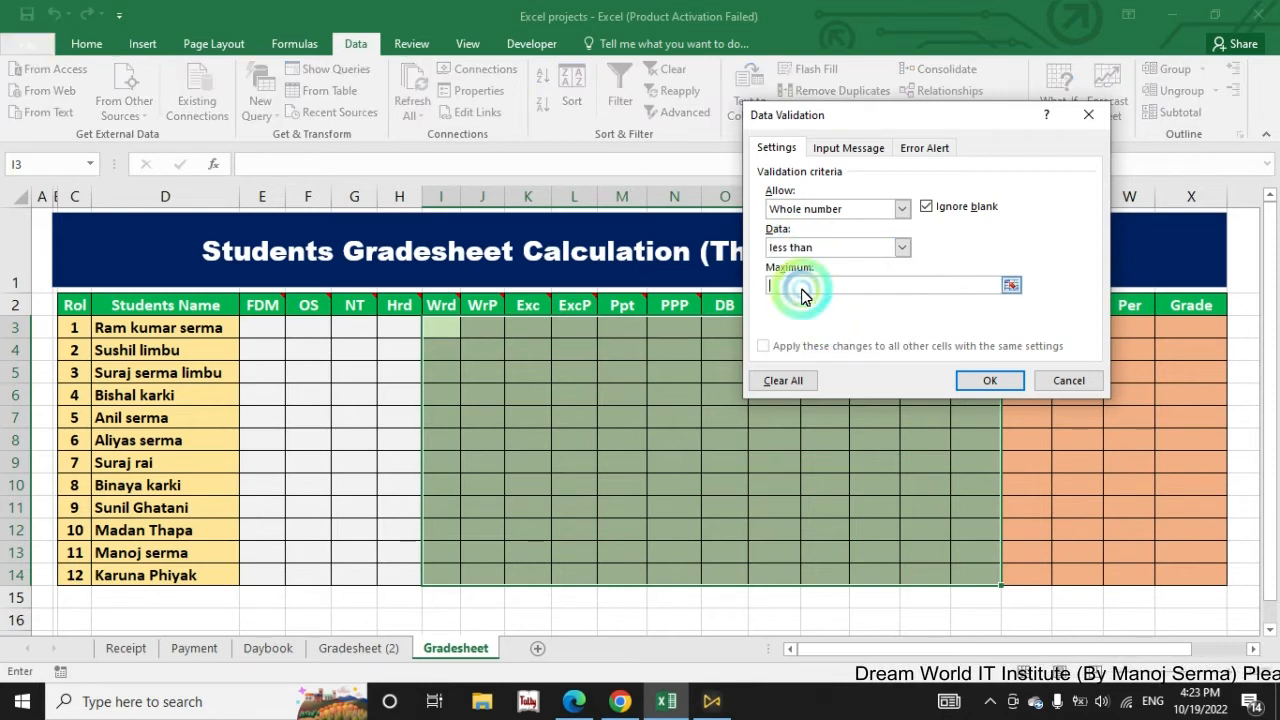
type("50")
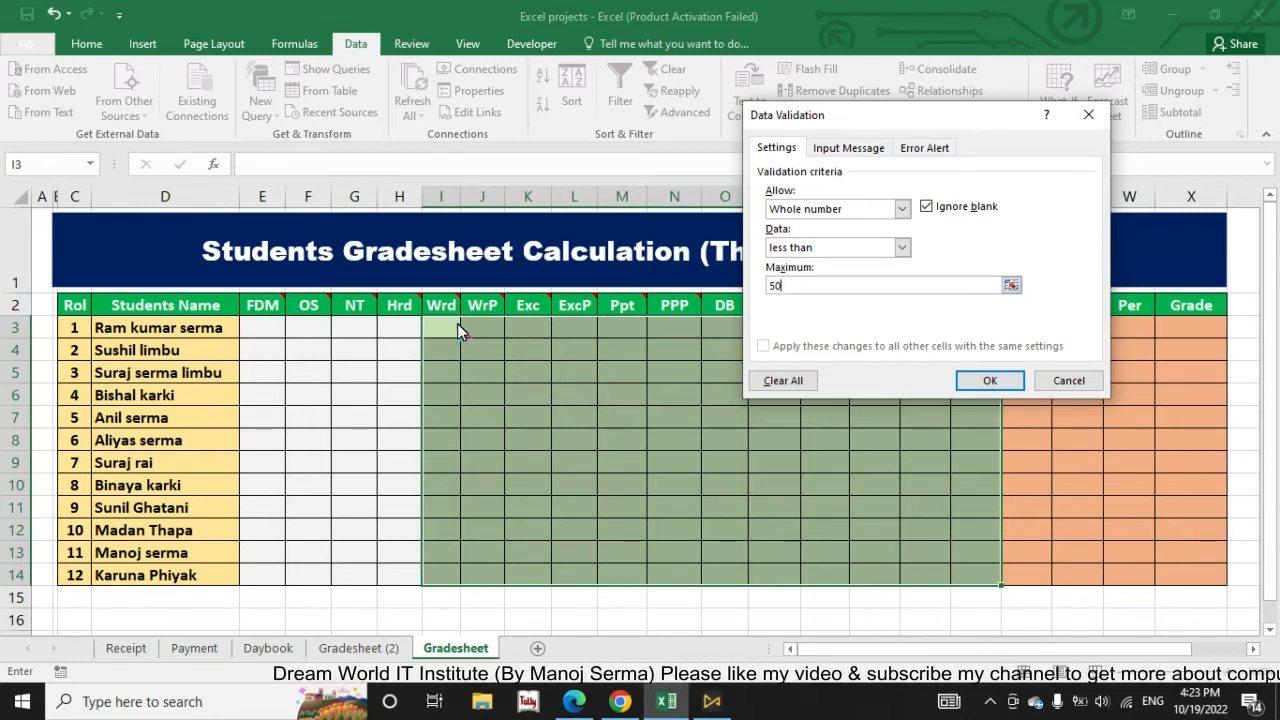
key("BackSpace")
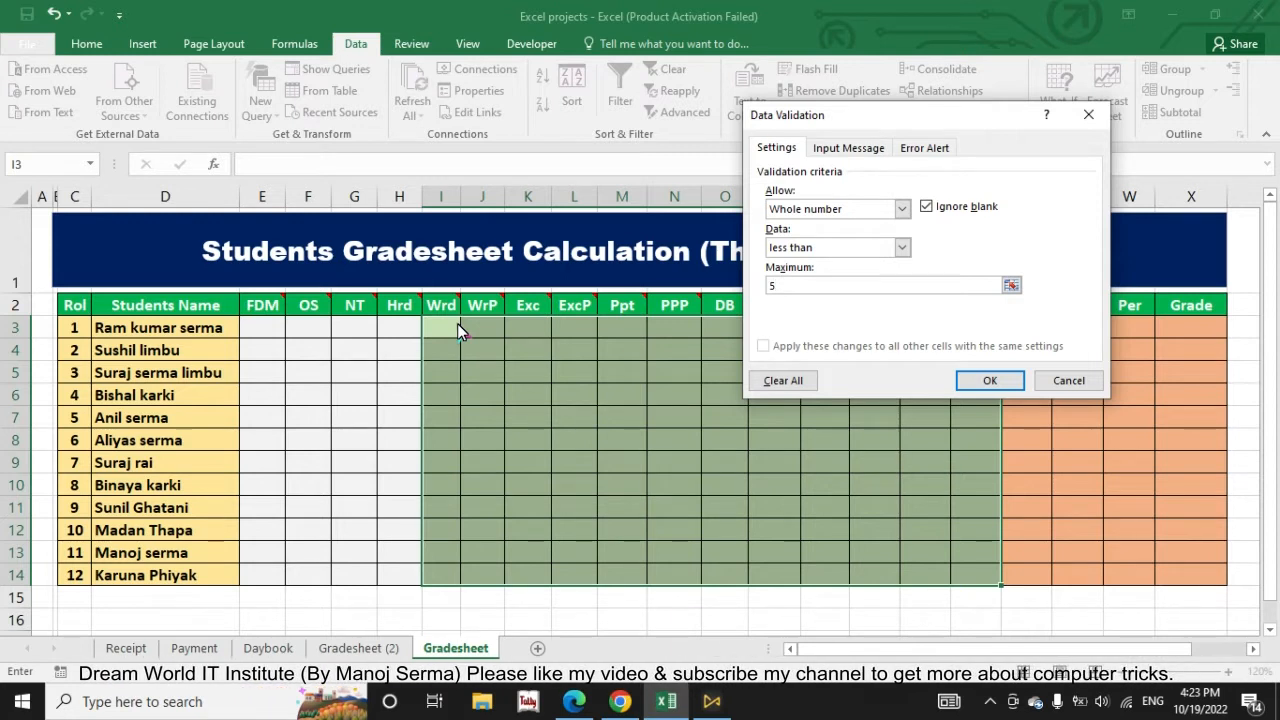
type("1")
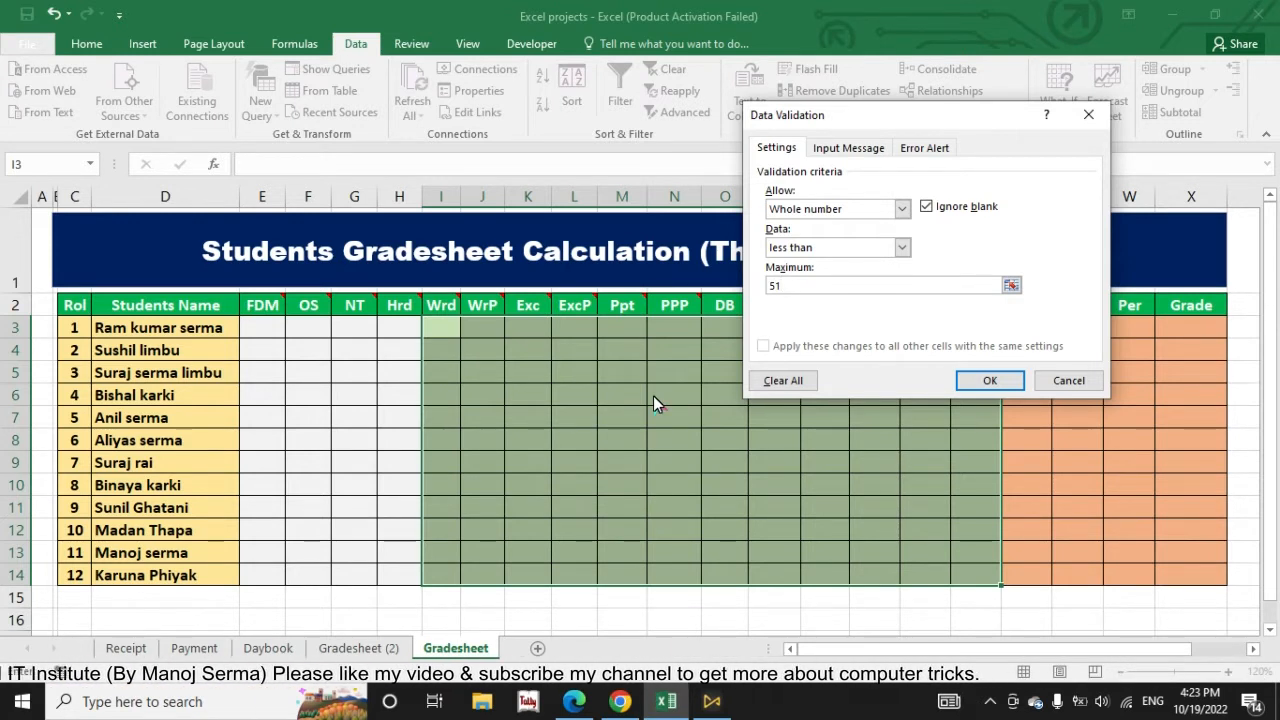
left_click(978, 385)
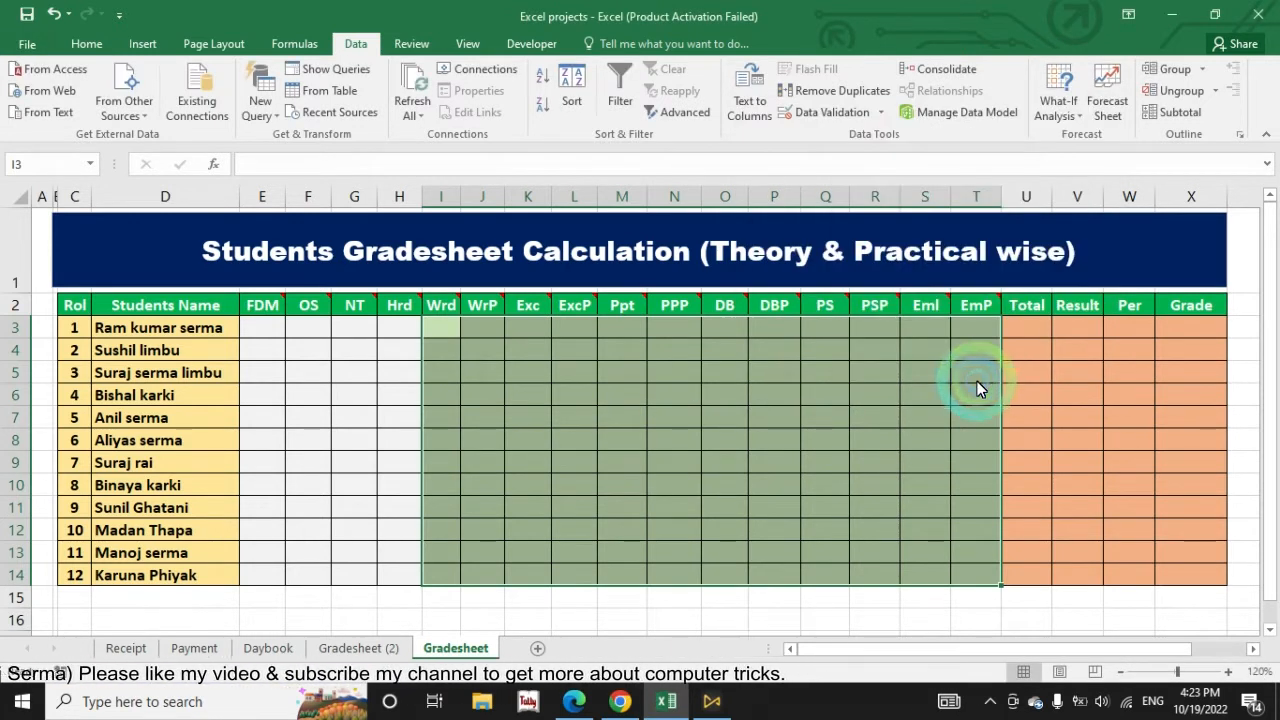
Step: Test the 51 limit by trying to enter 52 as the first student's Wrd mark in I3, then discard the entry
left_click(622, 396)
left_click(449, 336)
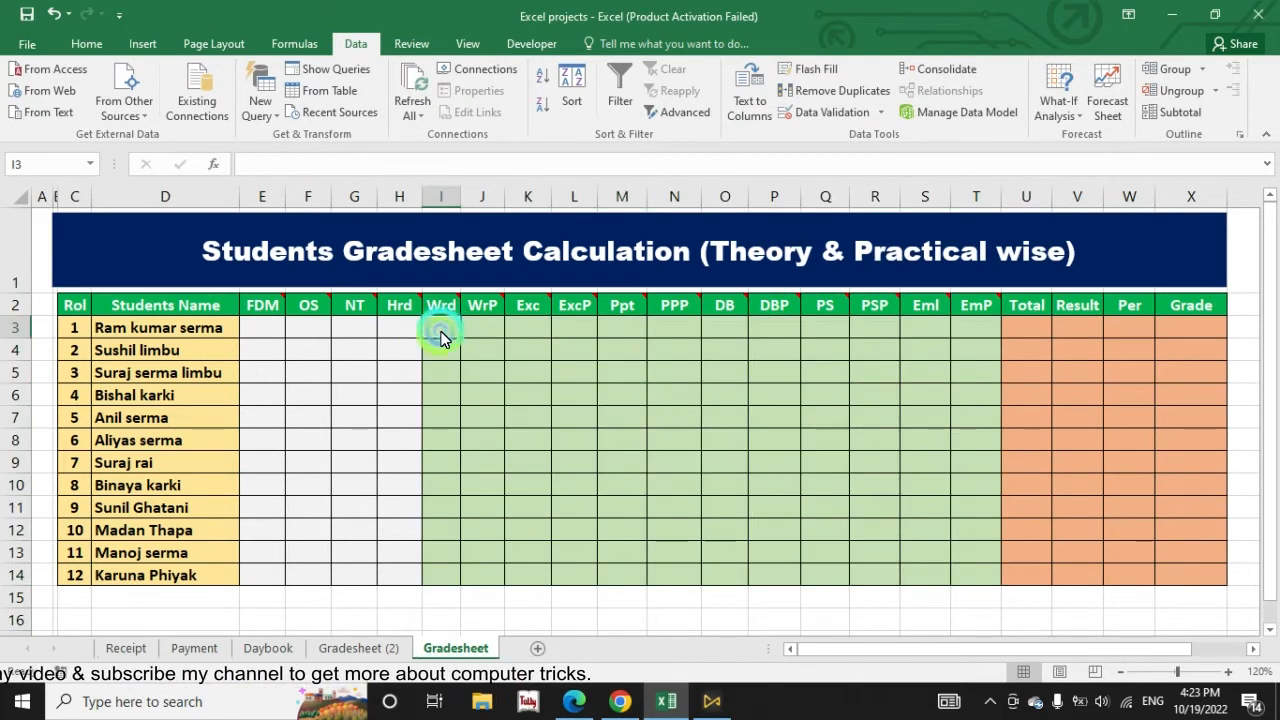
type("52")
key("Return")
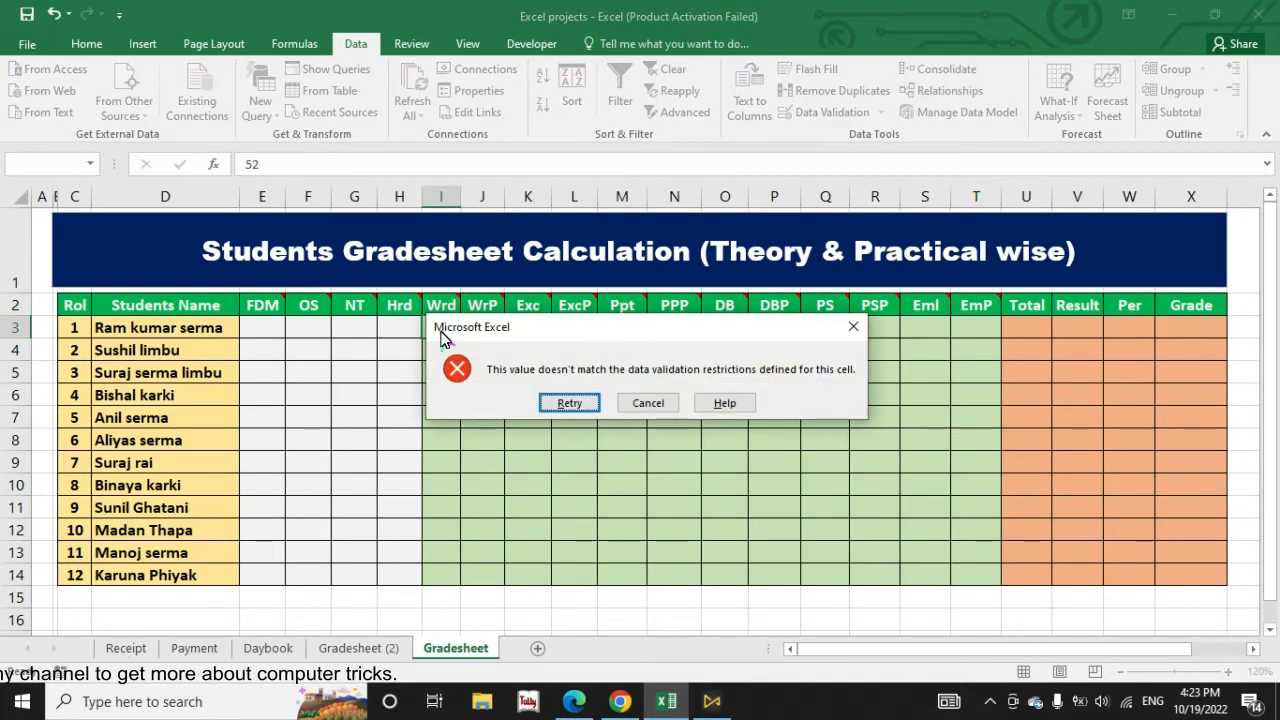
left_click(647, 403)
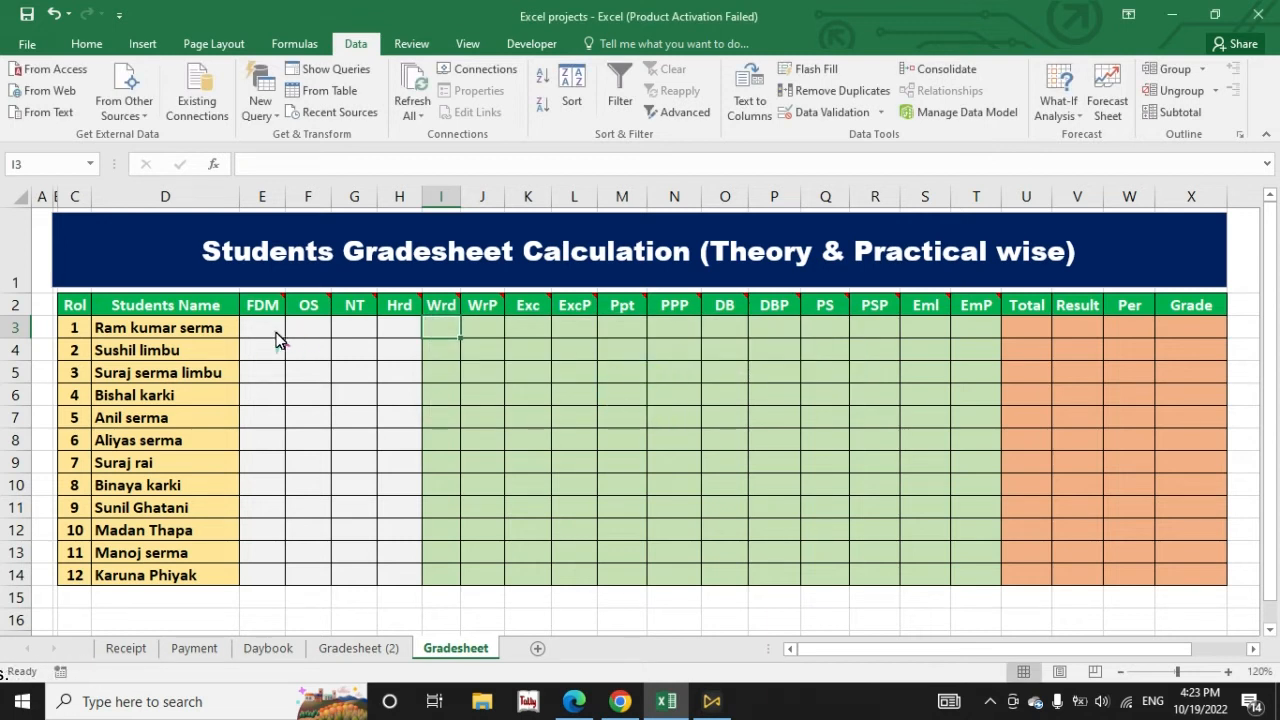
Step: Paste the copied marks for all twelve students into the FDM through EmP columns, cells E3 to T14
left_click_drag(391, 365, 956, 583)
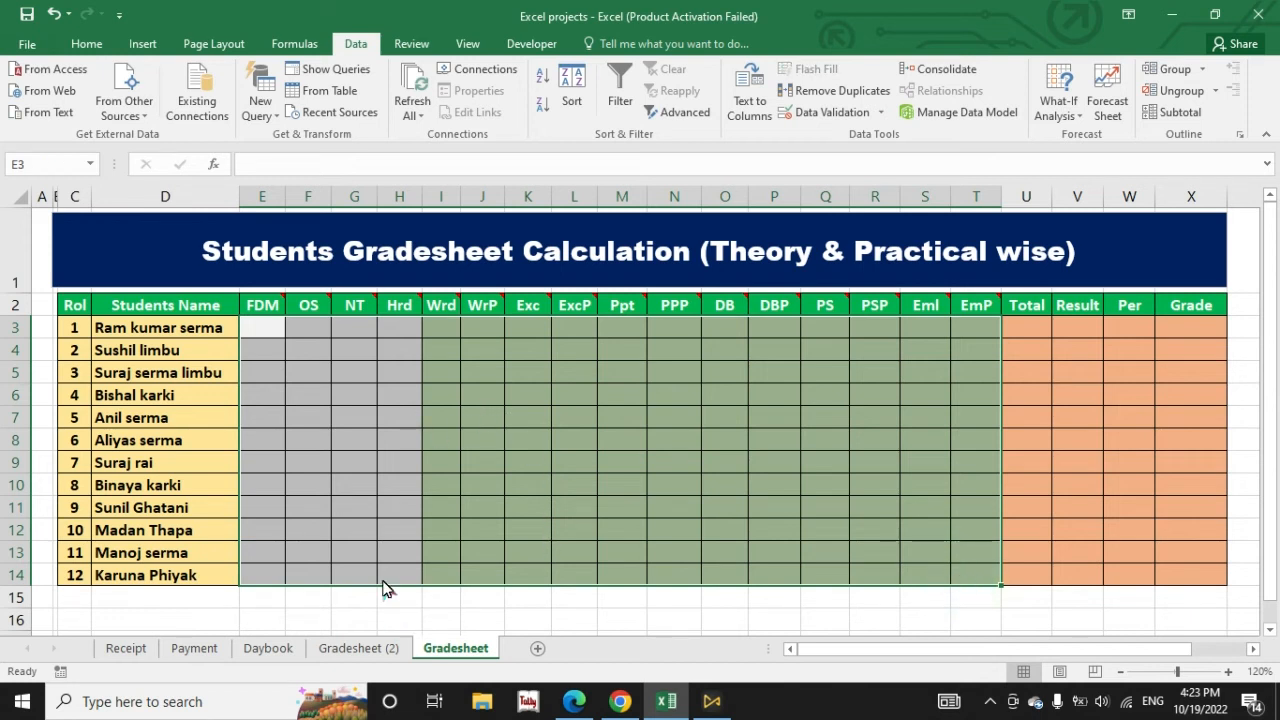
left_click(272, 441)
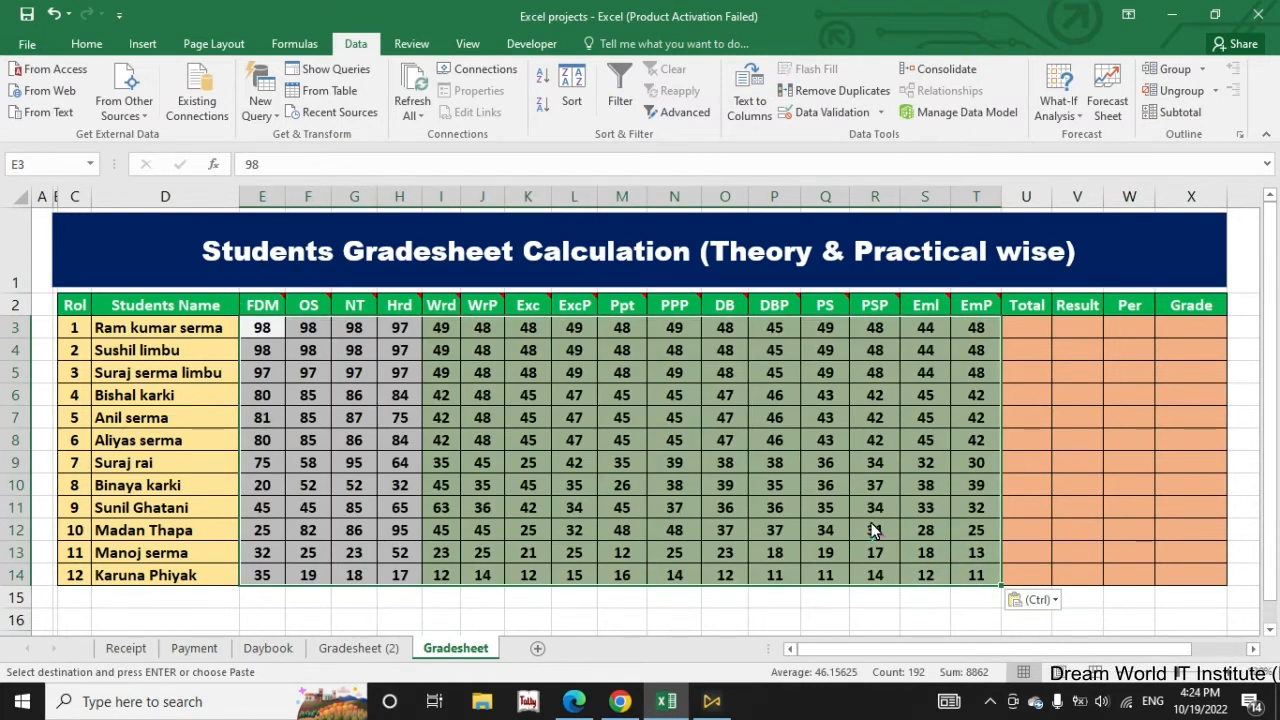
left_click(773, 463)
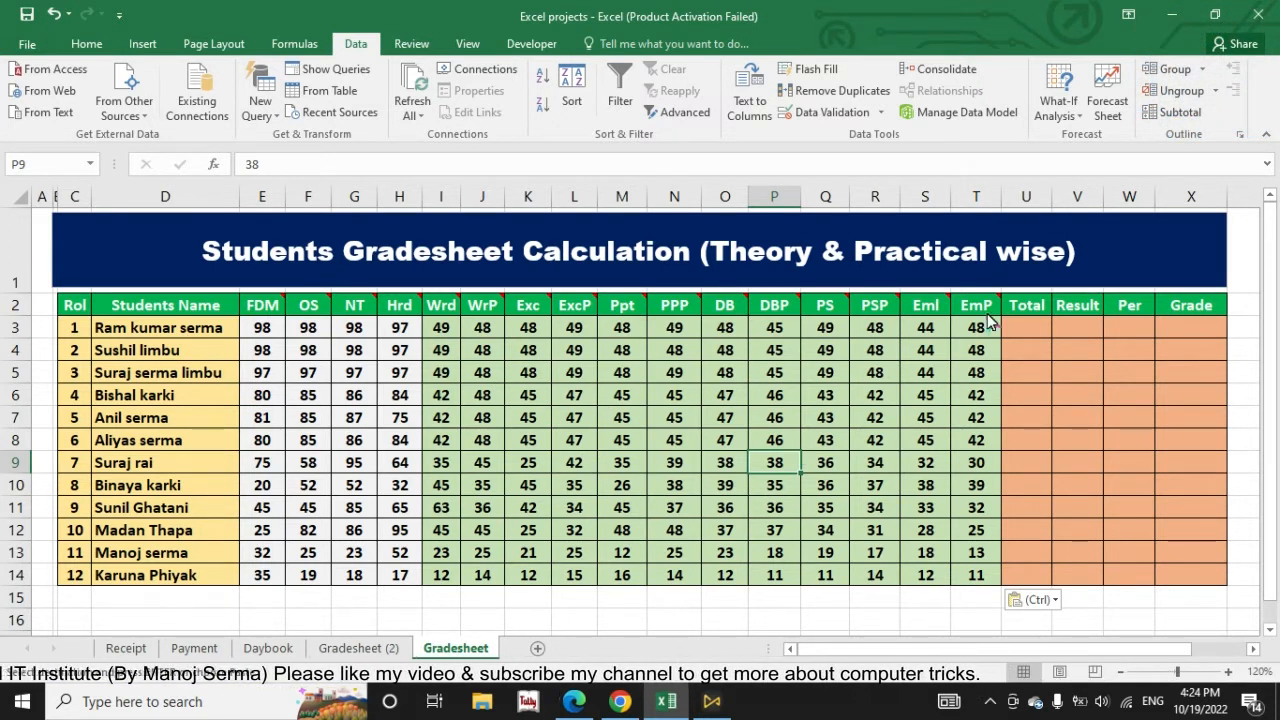
Step: Calculate the first student's total in U3 with =SUM(E3:T3), covering the FDM through EmP marks
left_click(1040, 333)
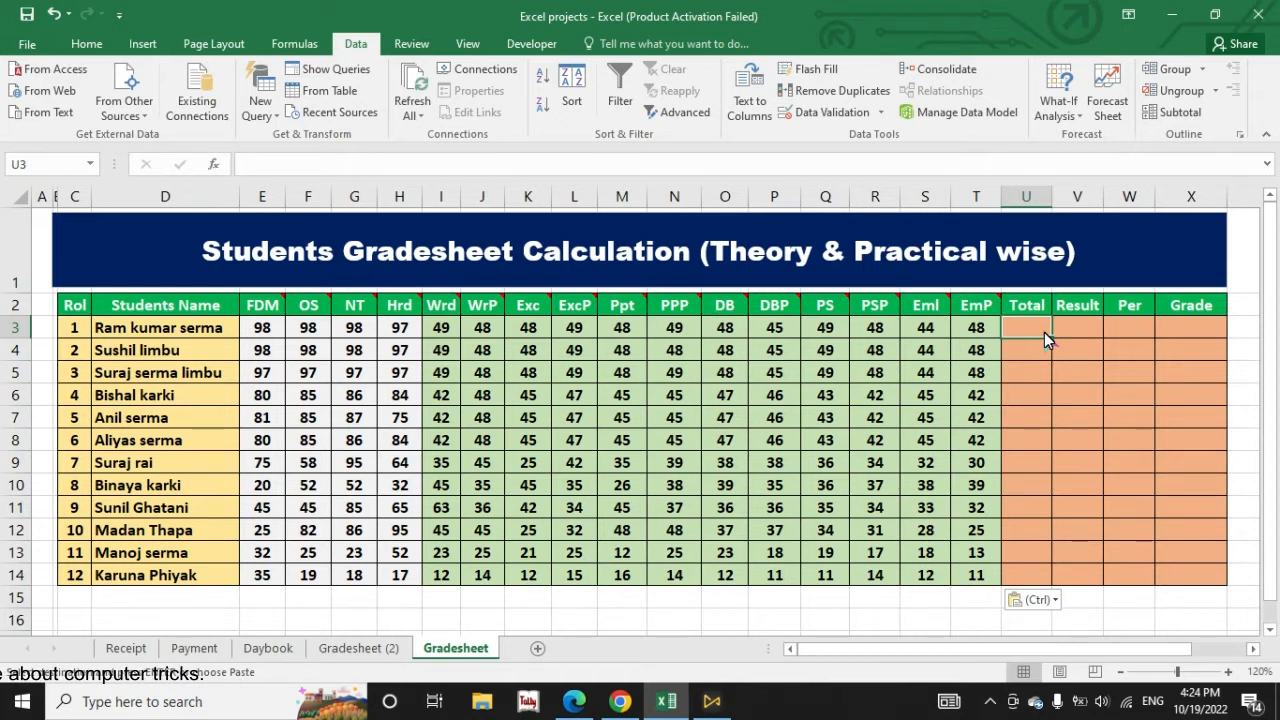
type("=sum")
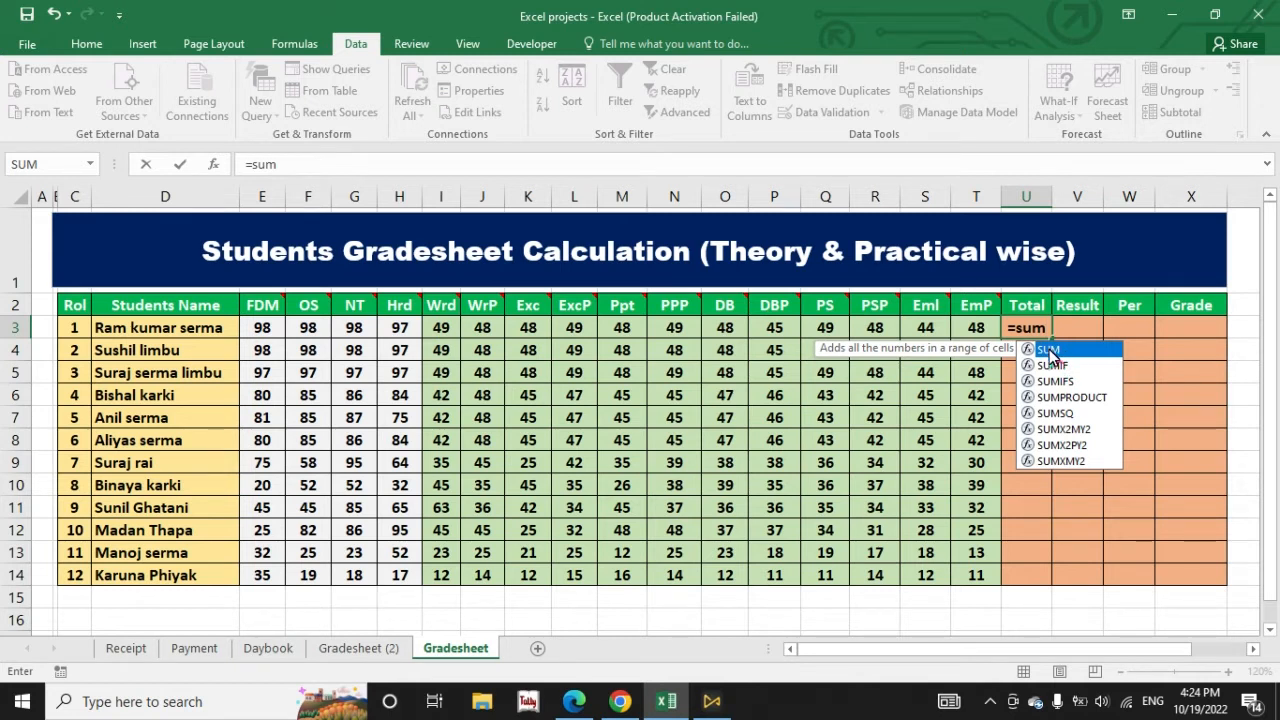
double_click(1119, 346)
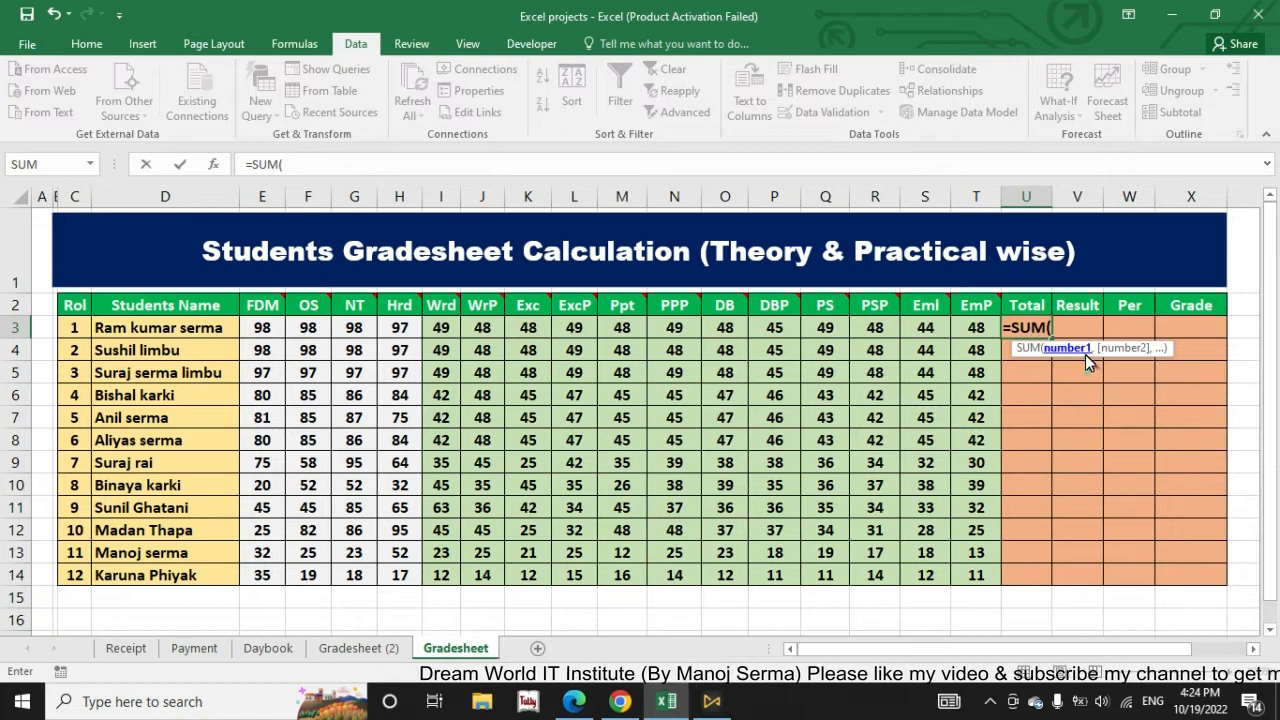
left_click(262, 330)
left_click_drag(262, 335, 970, 332)
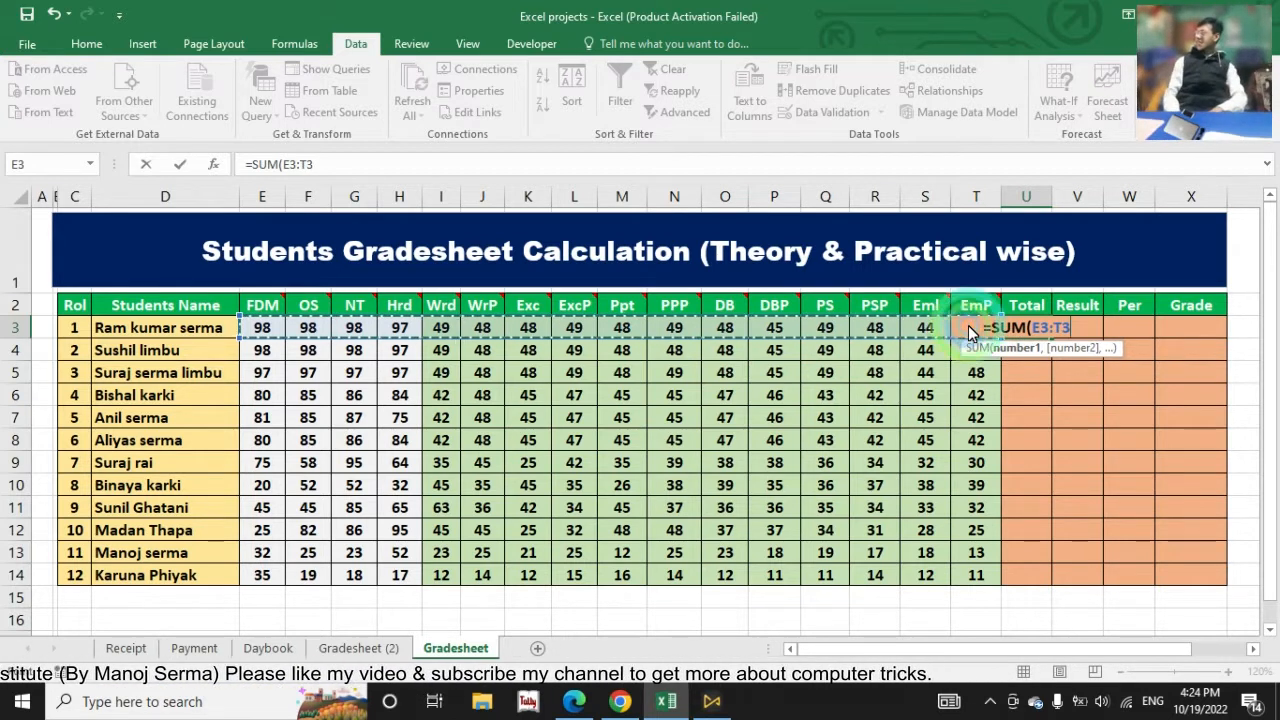
key("Return")
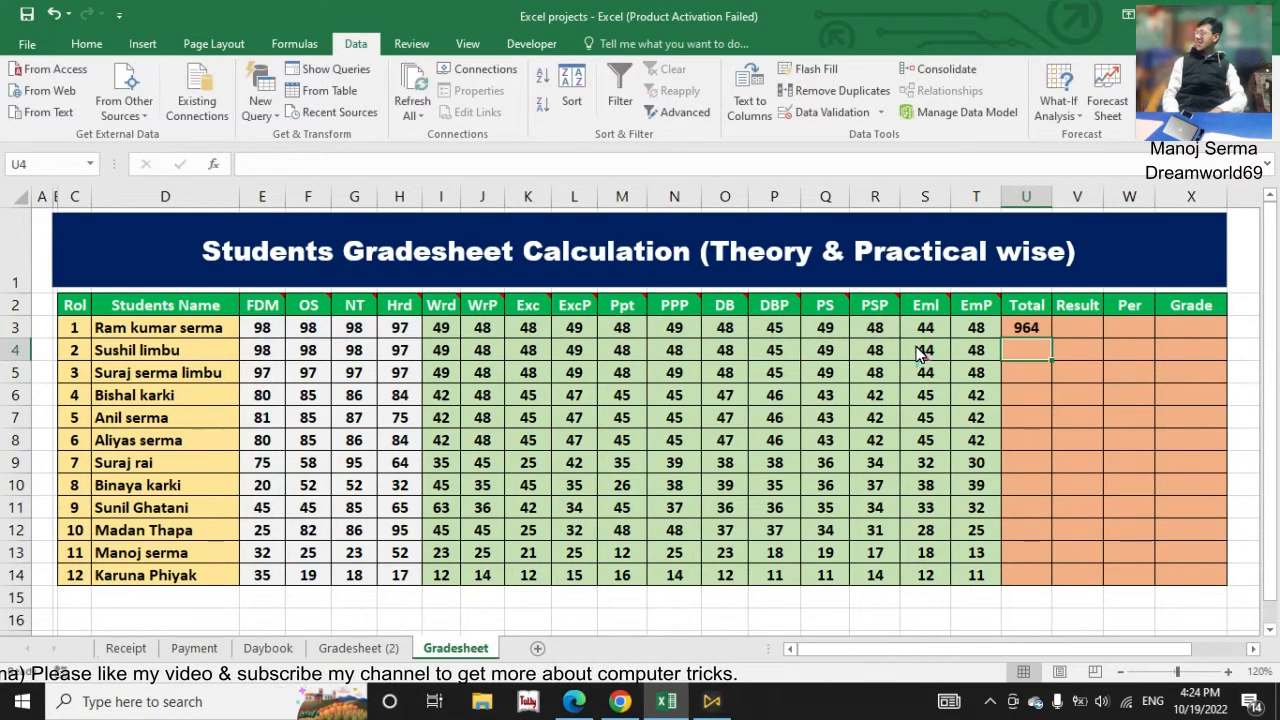
Step: Fill the Total formula from U3 down to U14 for all twelve students
left_click(1027, 329)
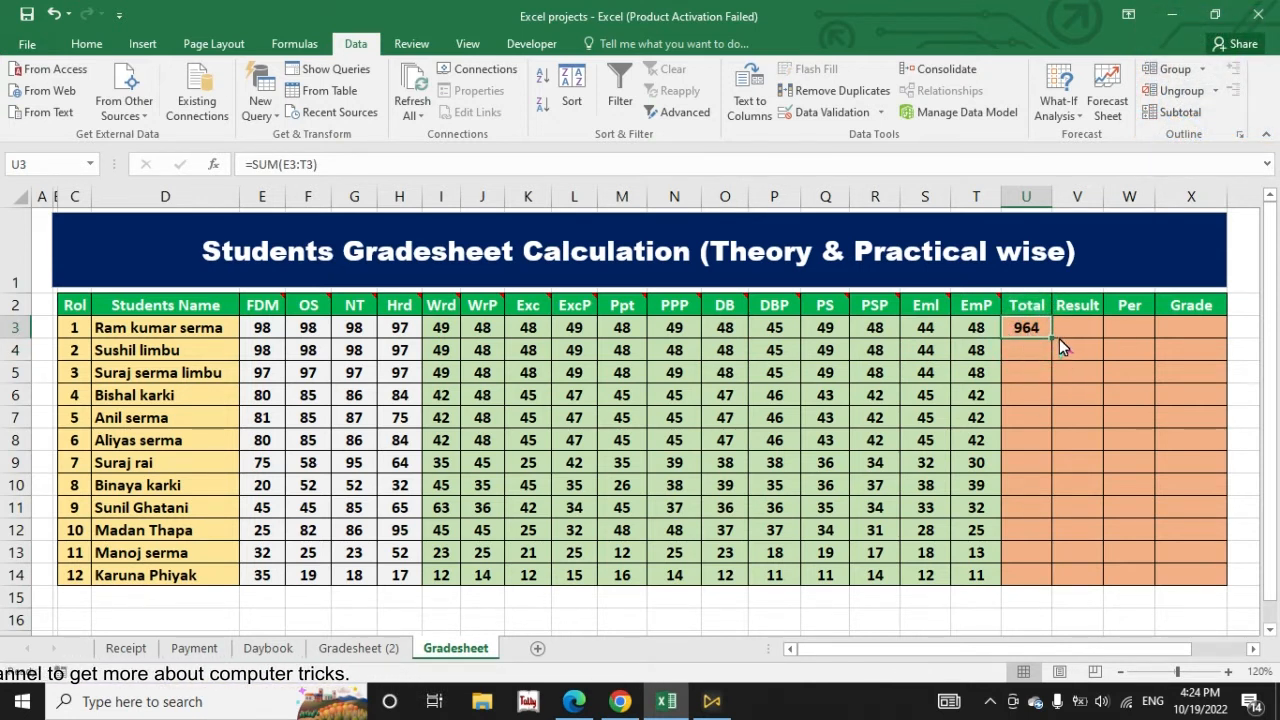
left_click_drag(1053, 338, 1052, 592)
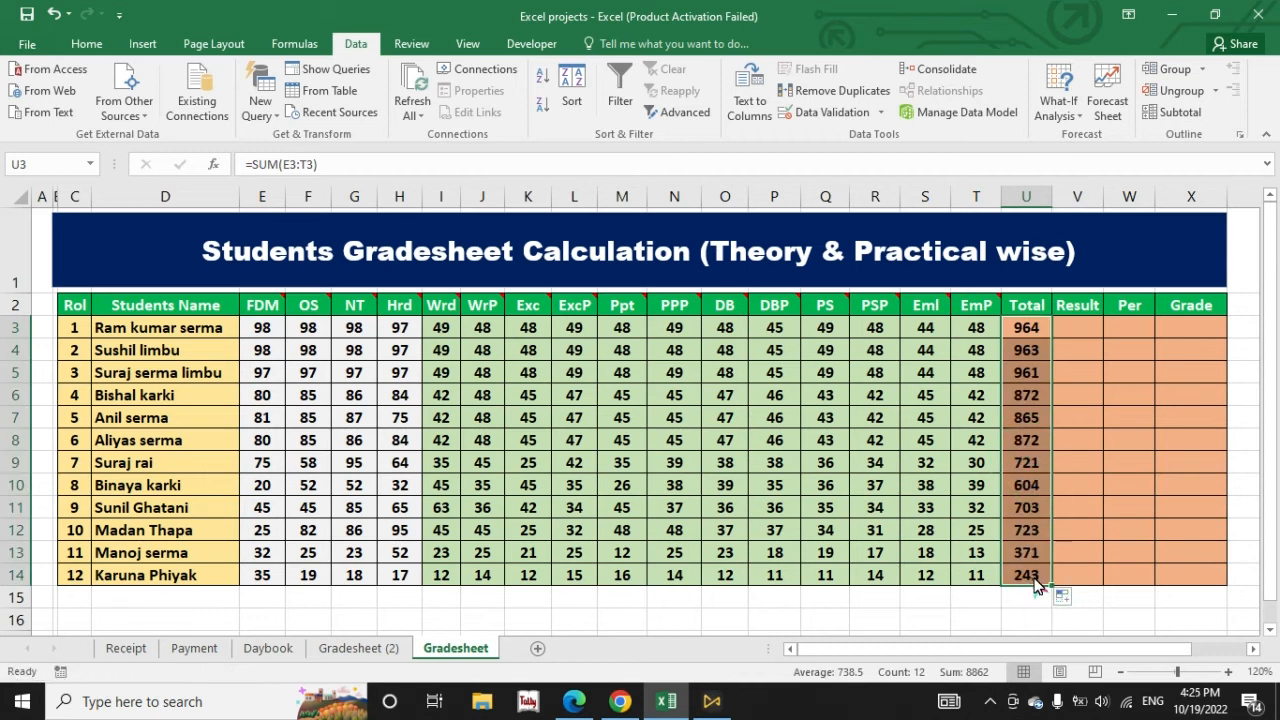
left_click(1032, 338)
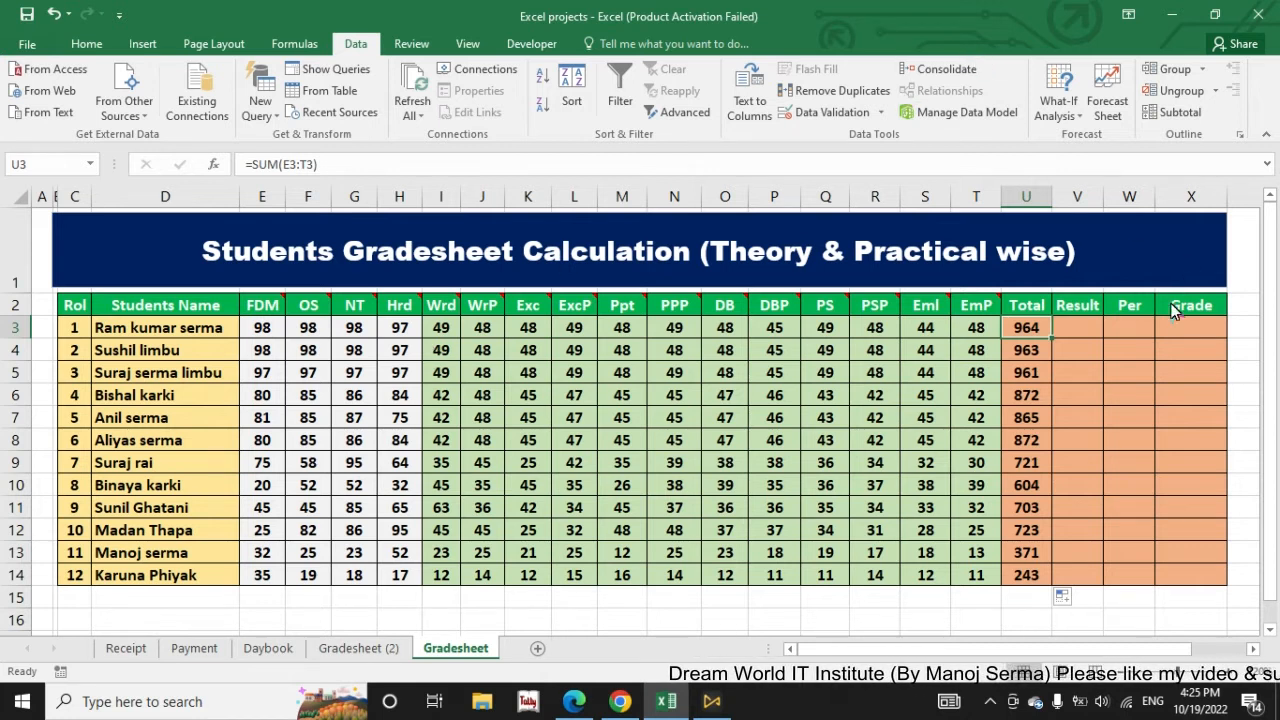
Step: Enter the first student's Result formula in V3 as =IF(MIN(E3:T3)>=35,"PASS","FAIL")
left_click(1076, 328)
mouse_move(984, 318)
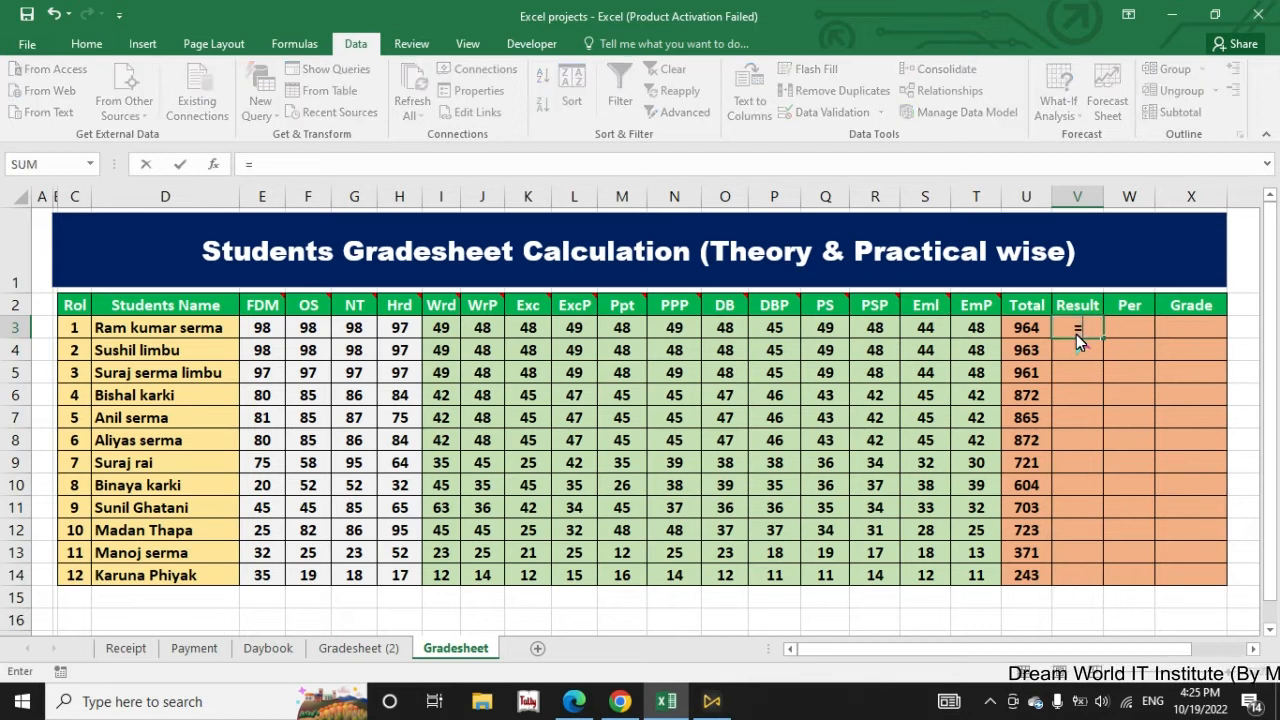
type("=IF(min")
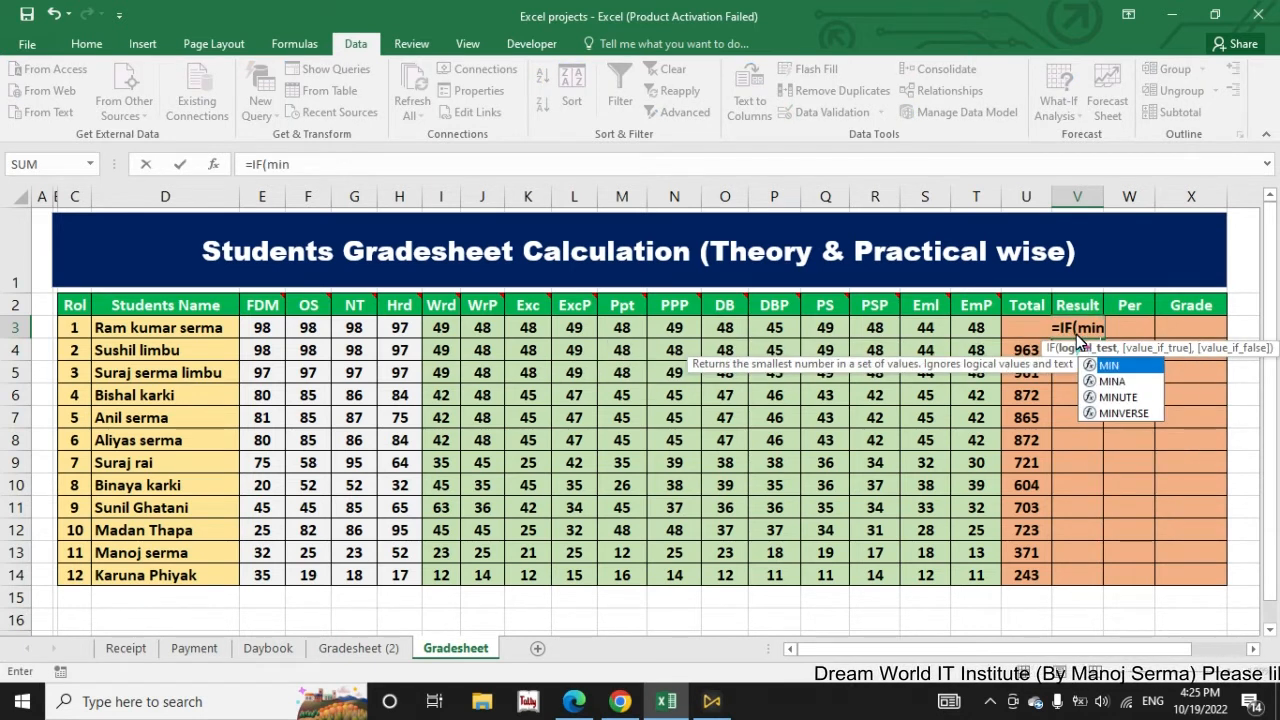
key("Tab")
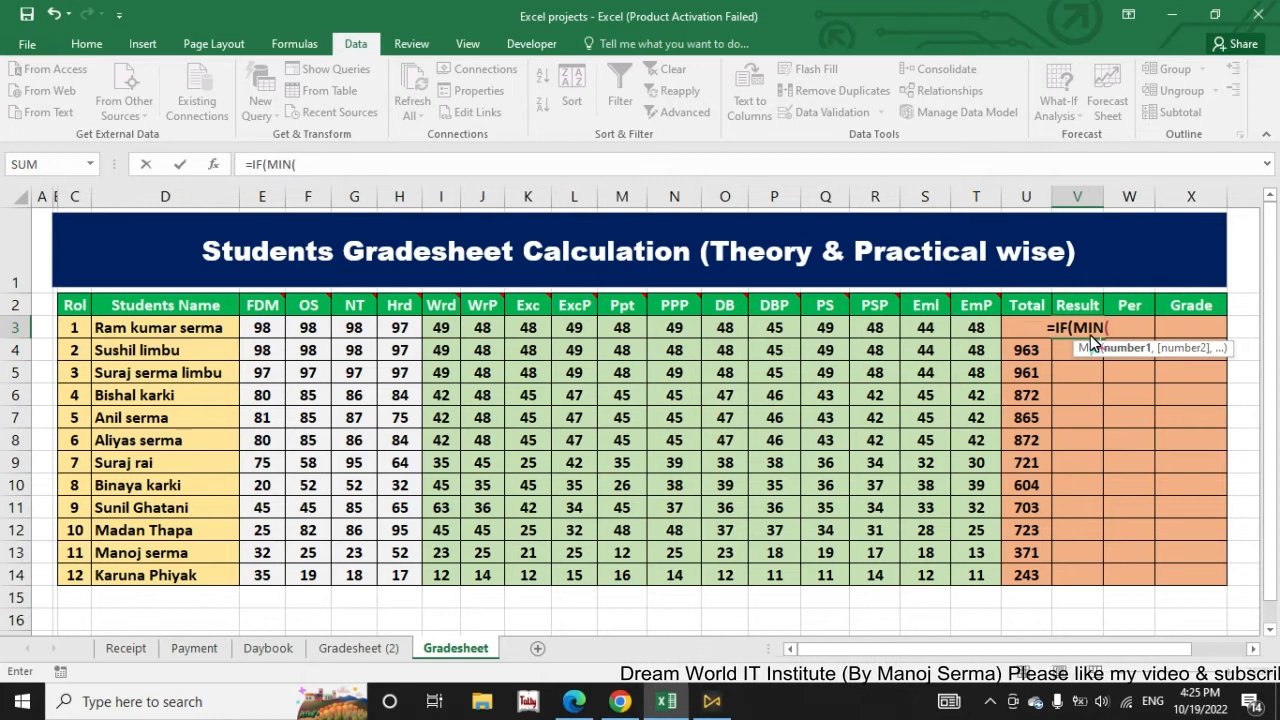
left_click(263, 329)
left_click_drag(263, 333, 990, 338)
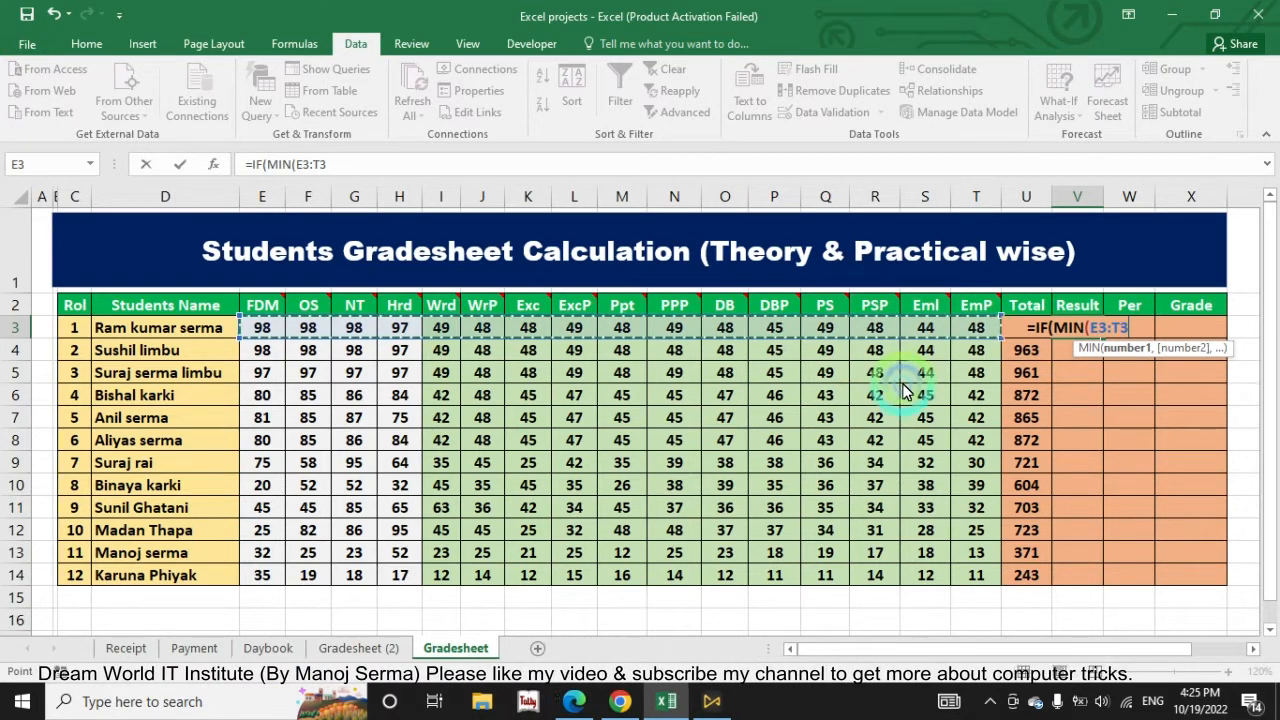
type(")")
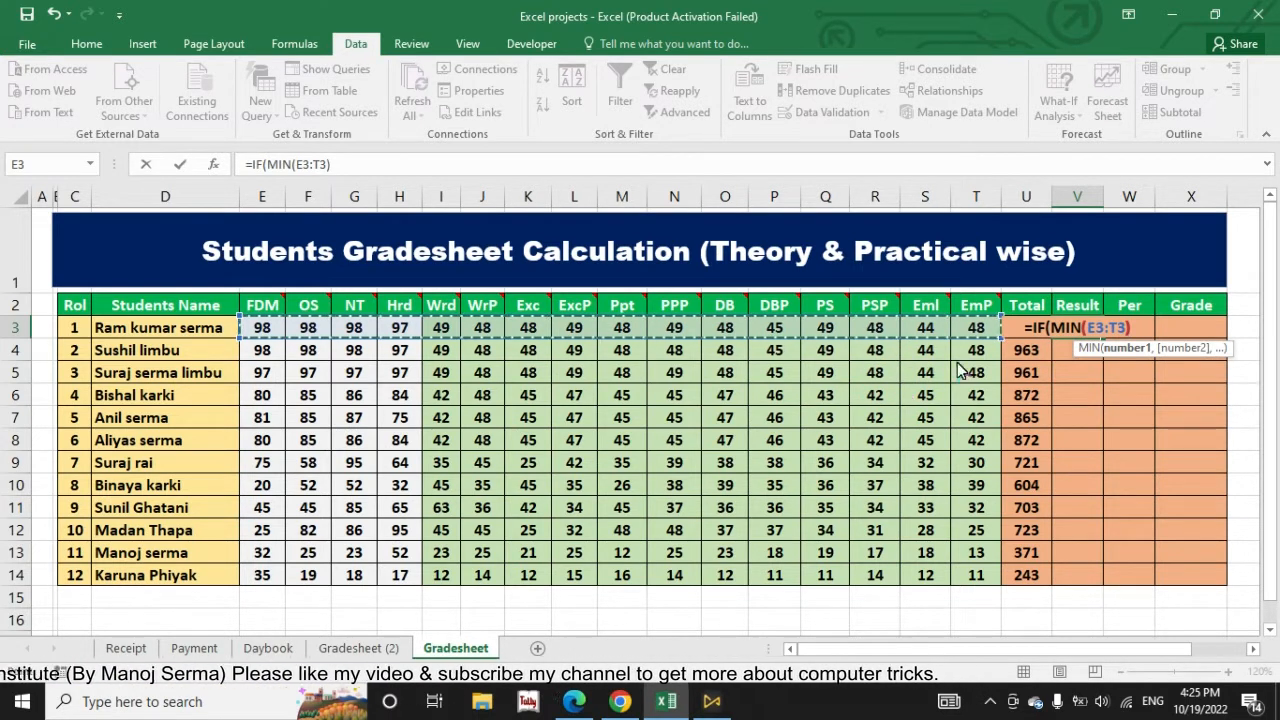
type(">=35")
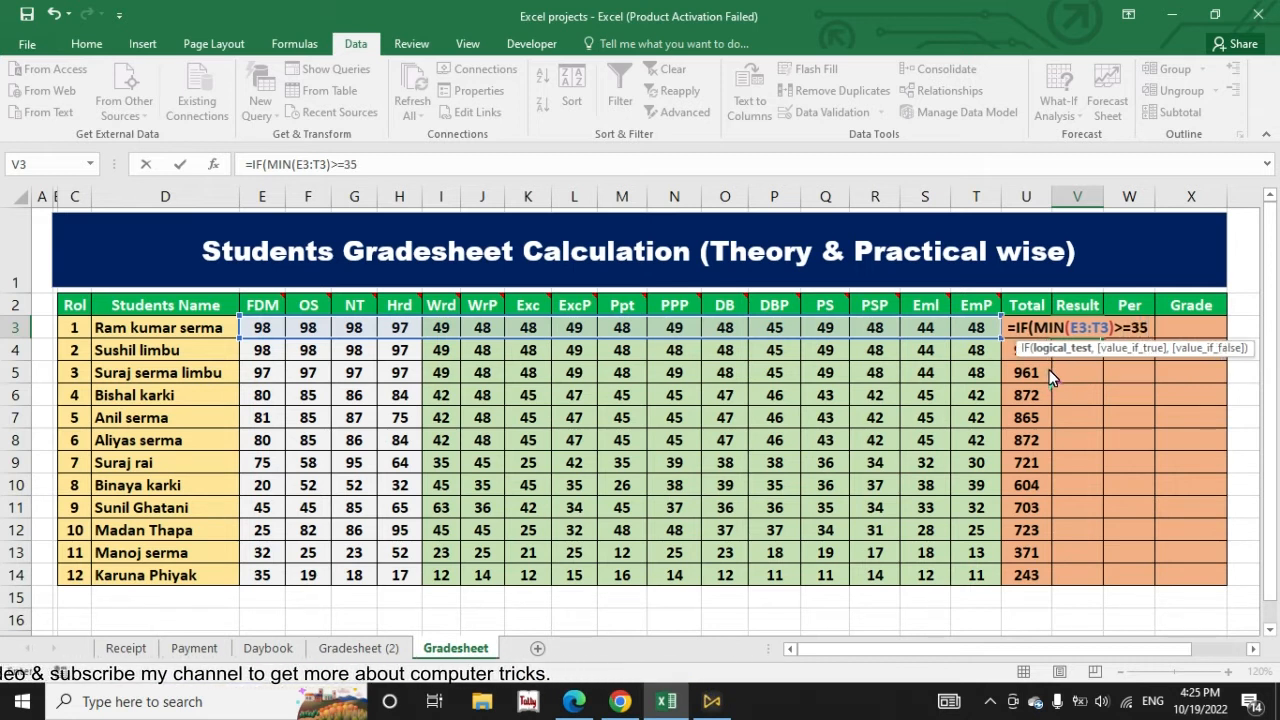
type(",\"PASS\",\"FAIL\")")
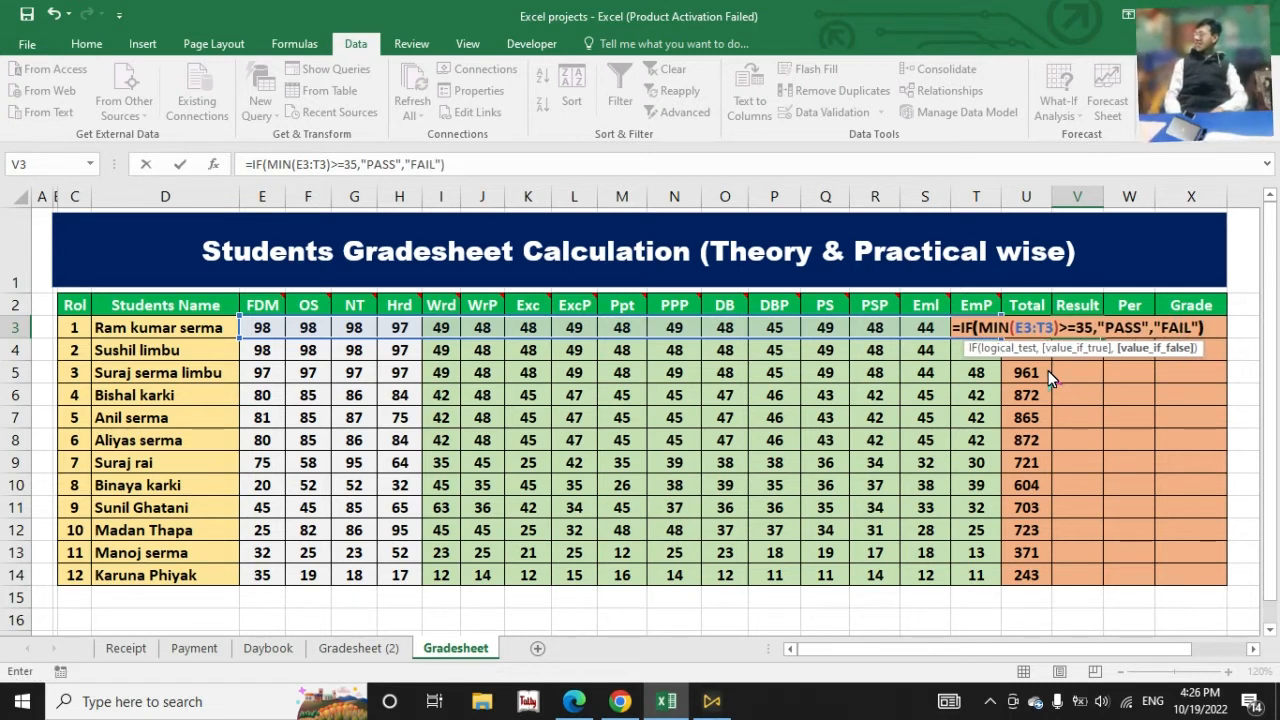
key("Return")
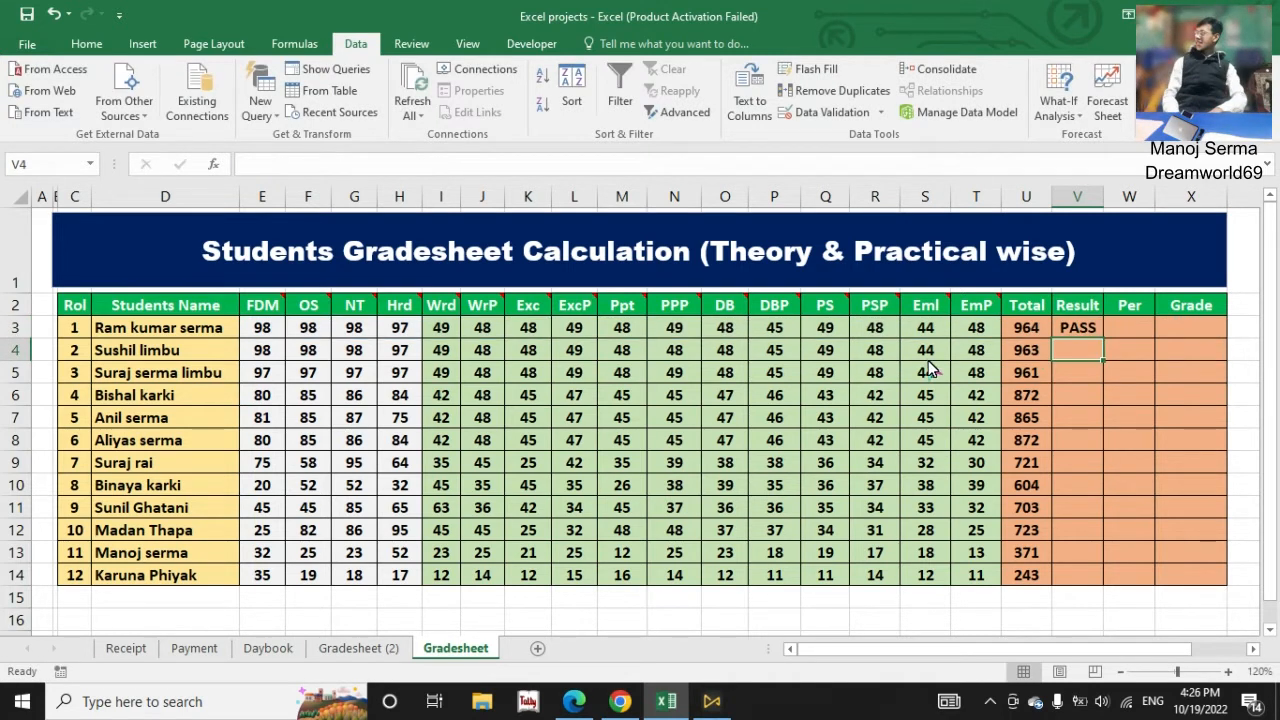
Step: Fill the Result formula from V3 down to V14 and inspect the formulas in V10 and V3
left_click(1084, 338)
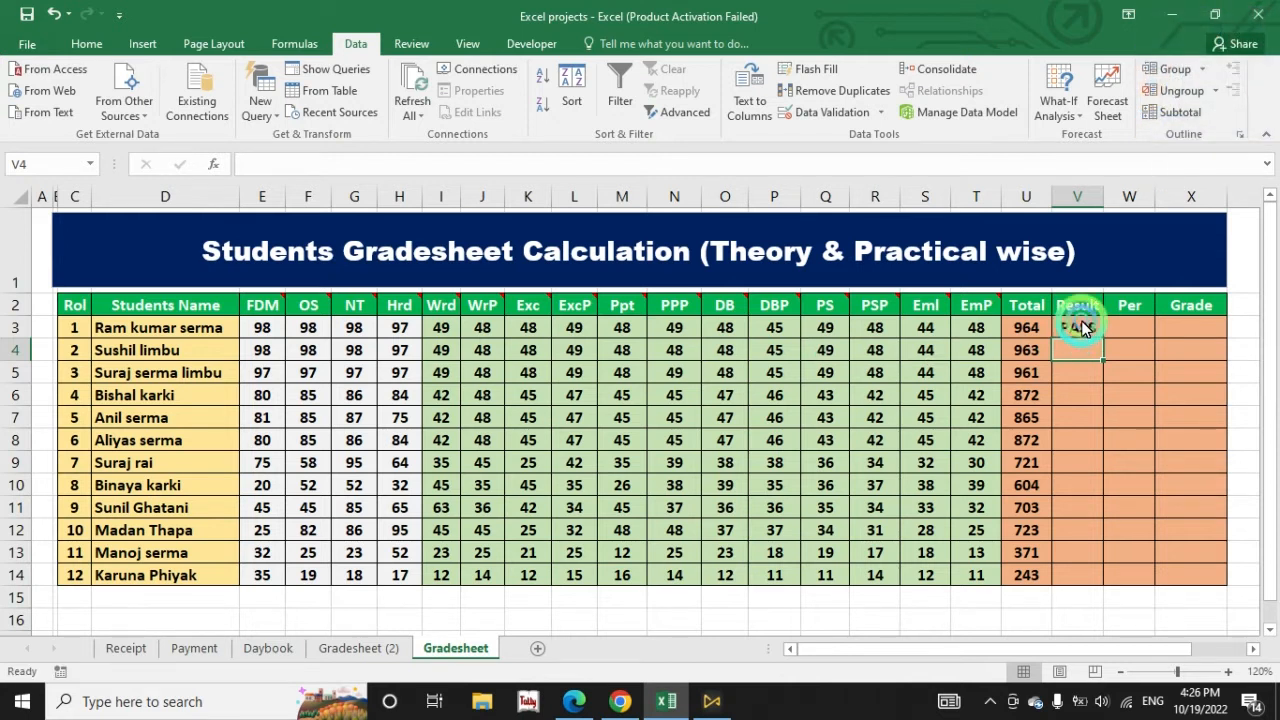
double_click(1102, 340)
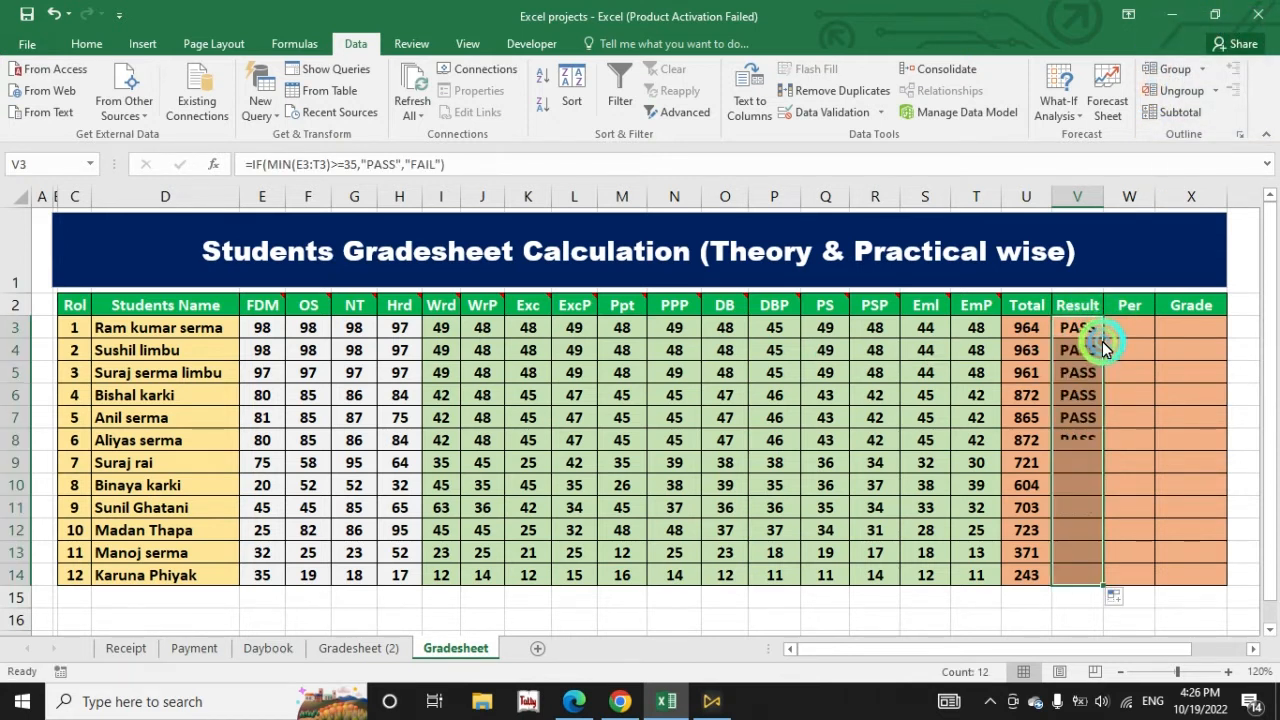
left_click(1078, 490)
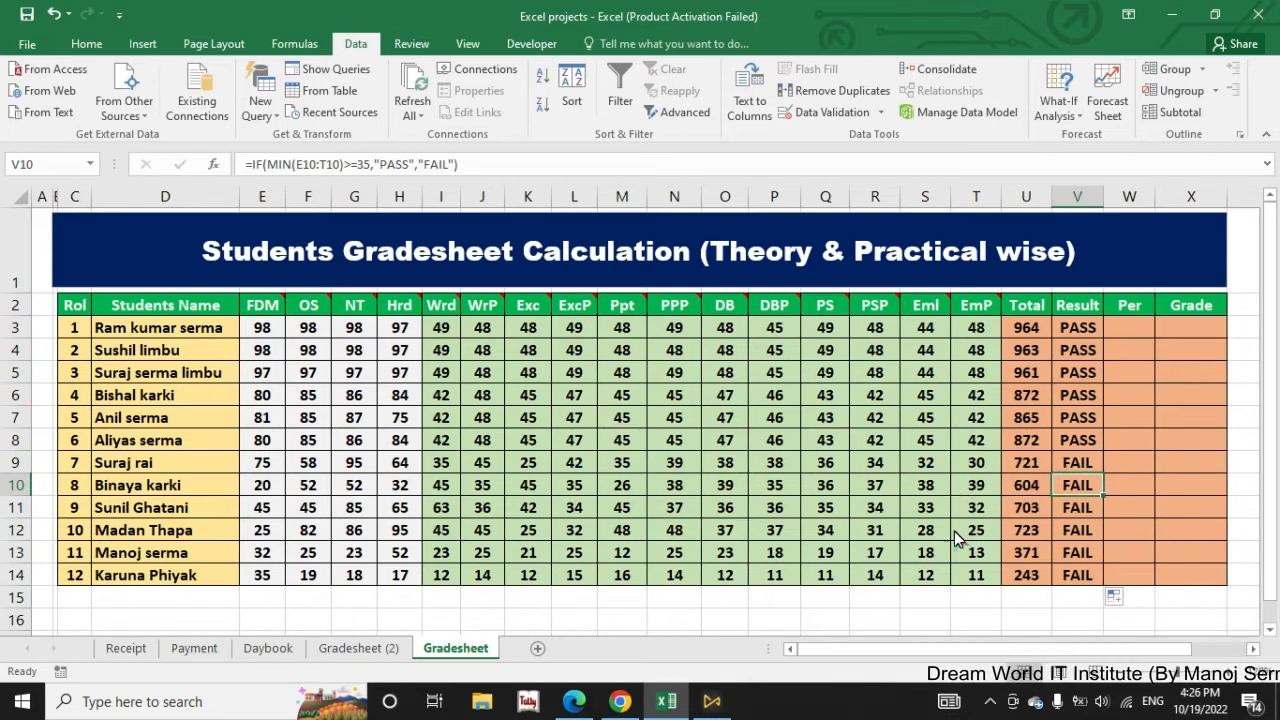
left_click(1084, 338)
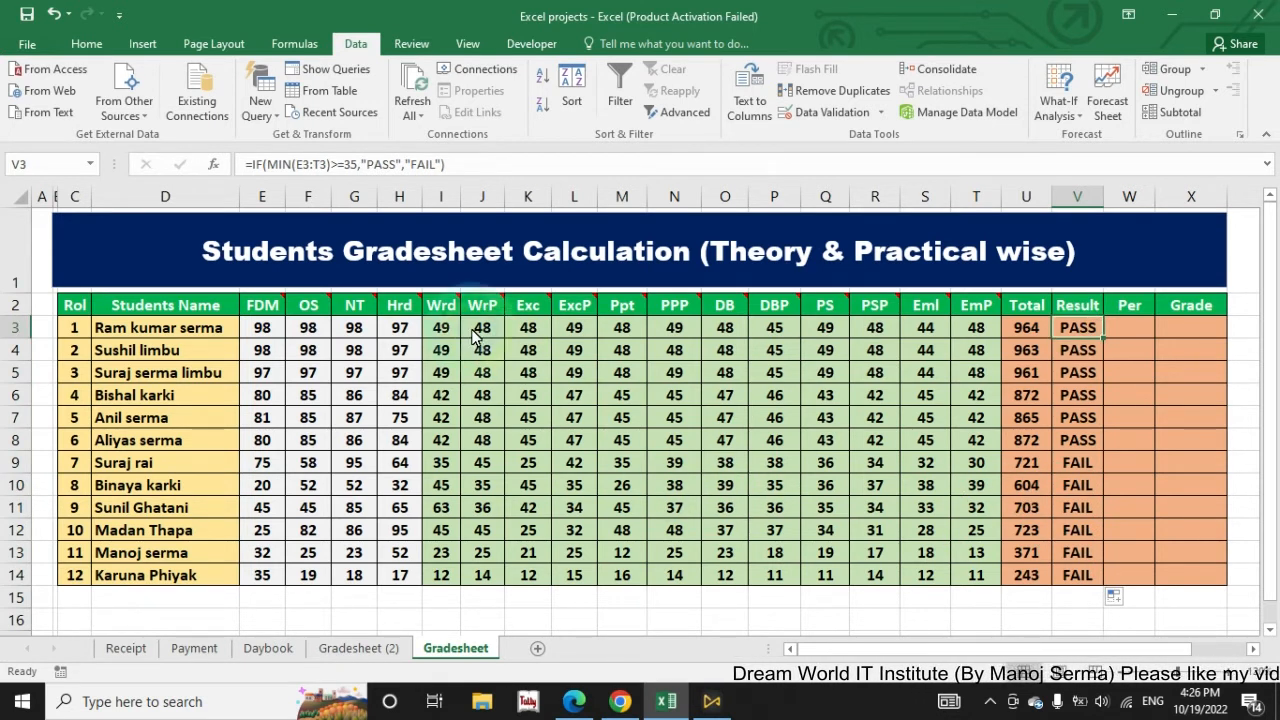
Step: Test the Result formula by changing the first student's Wrd mark in I3 to 26, then undo the change
left_click(441, 333)
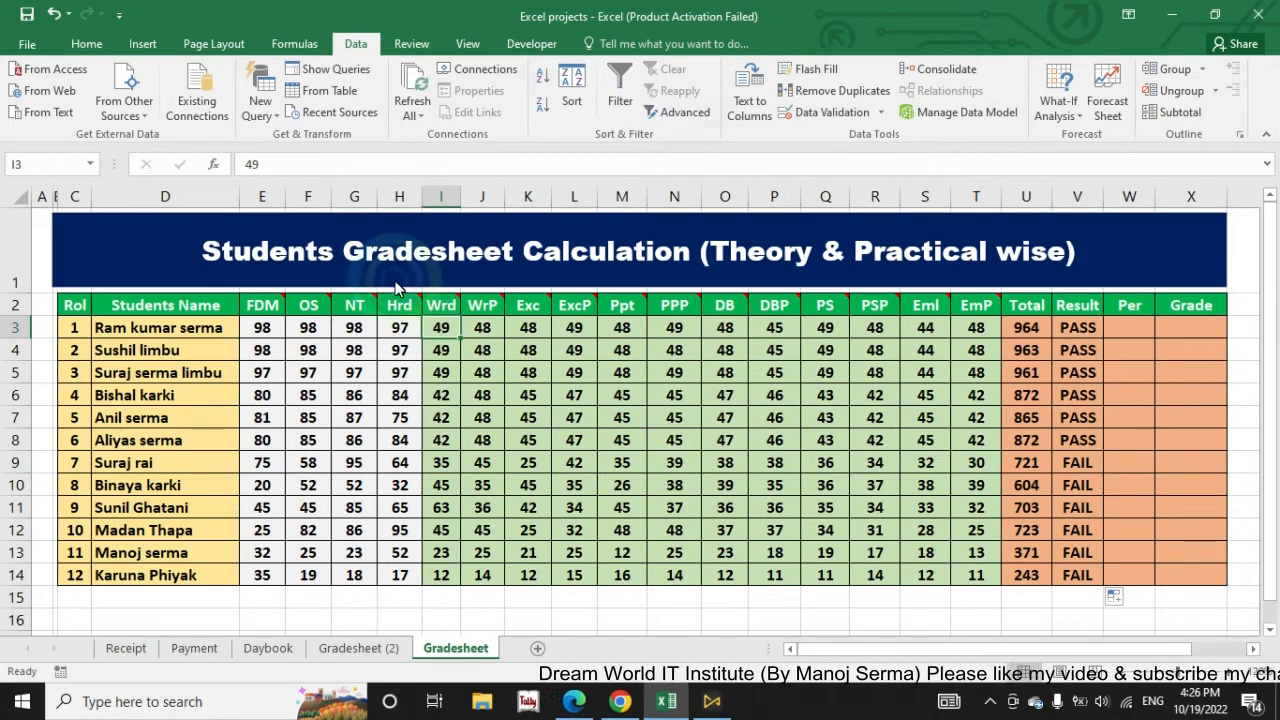
mouse_move(447, 313)
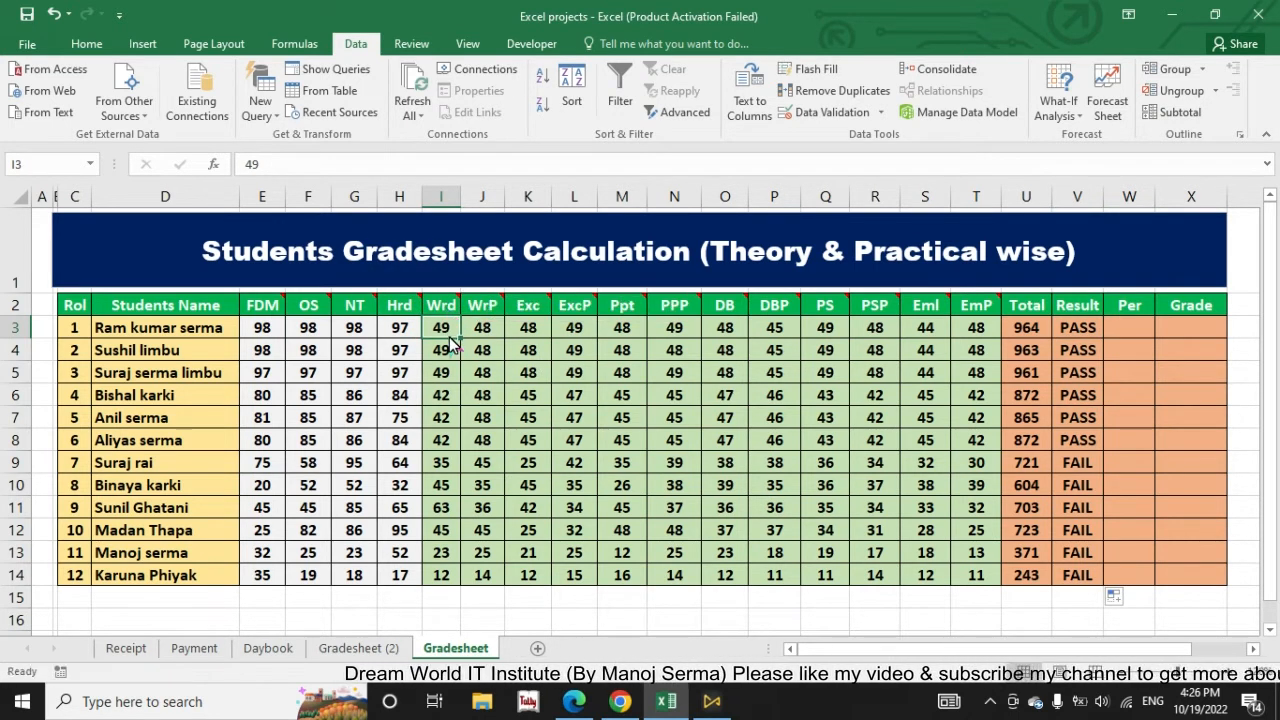
type("26")
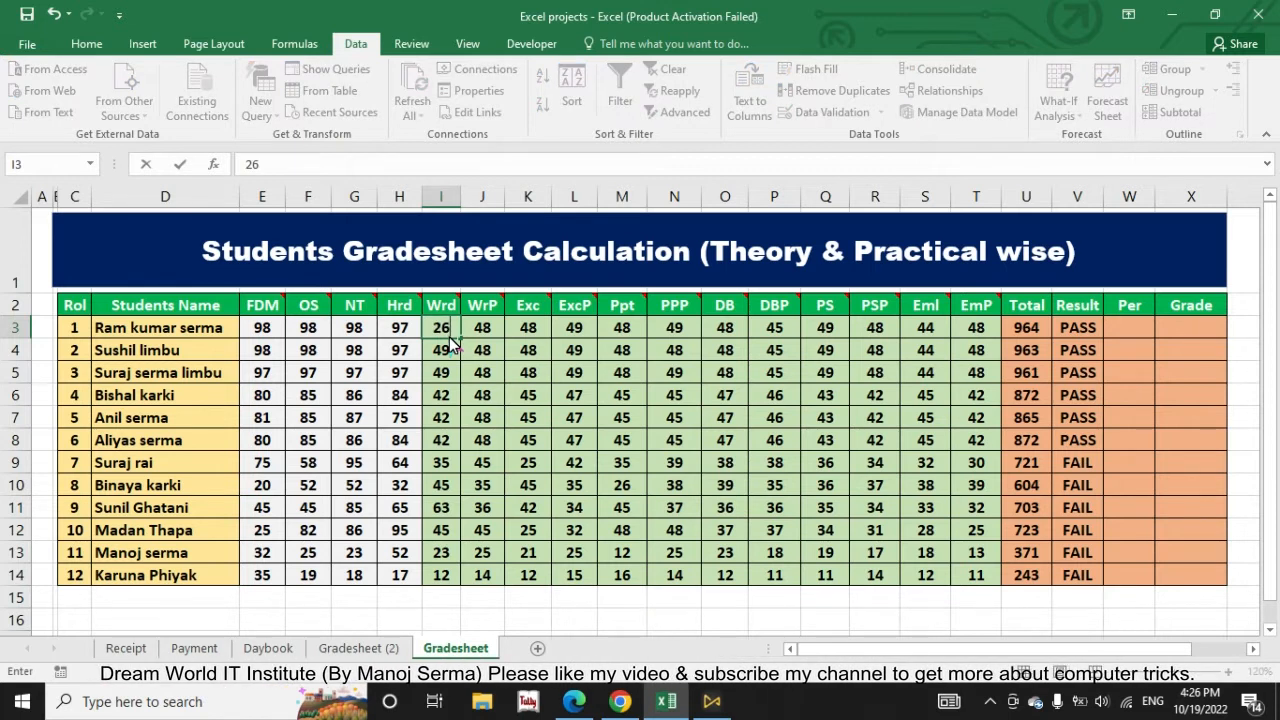
key("Return")
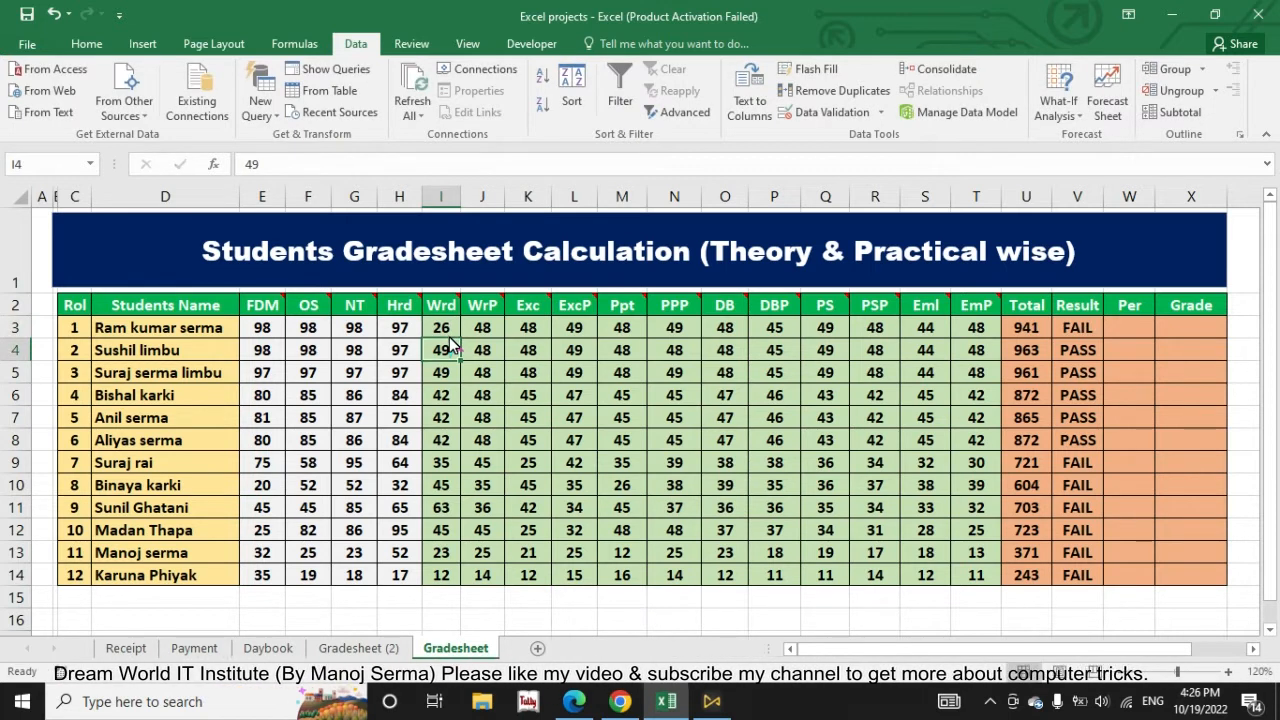
left_click(1089, 330)
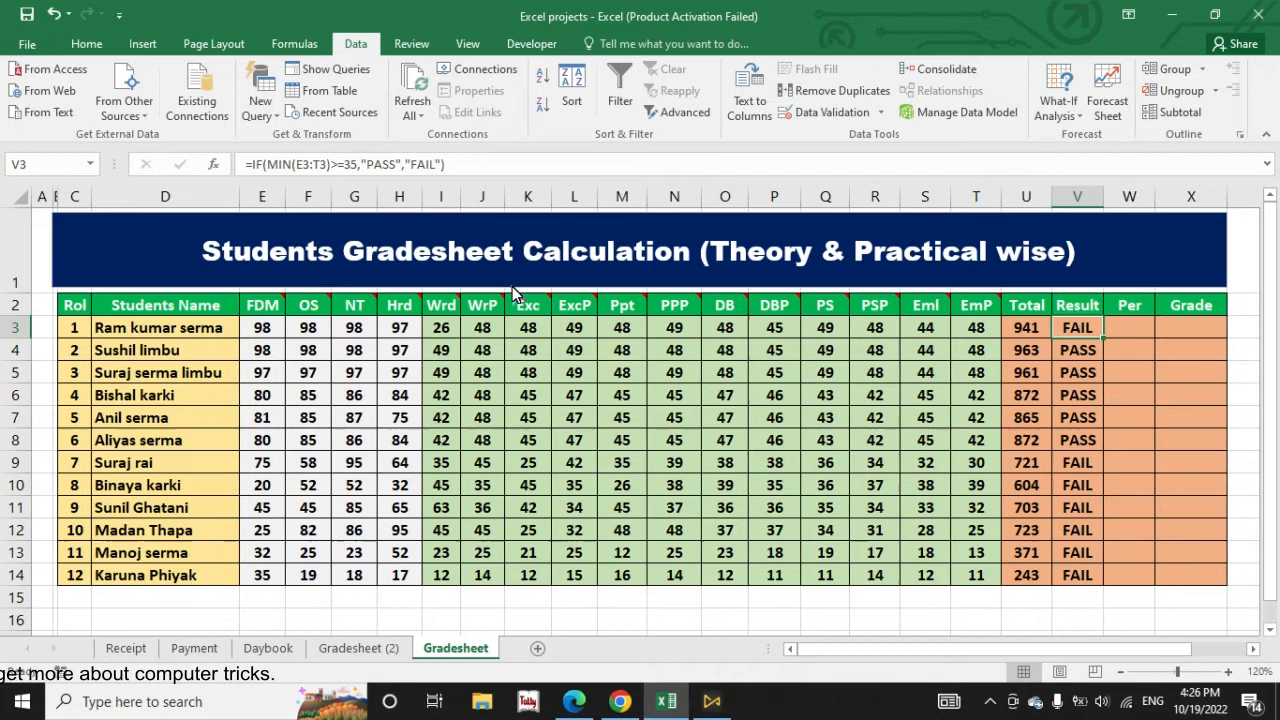
key("ctrl+z")
Step: Clear the pass/fail formulas from the Result cells V3 to V14
left_click_drag(265, 338, 387, 338)
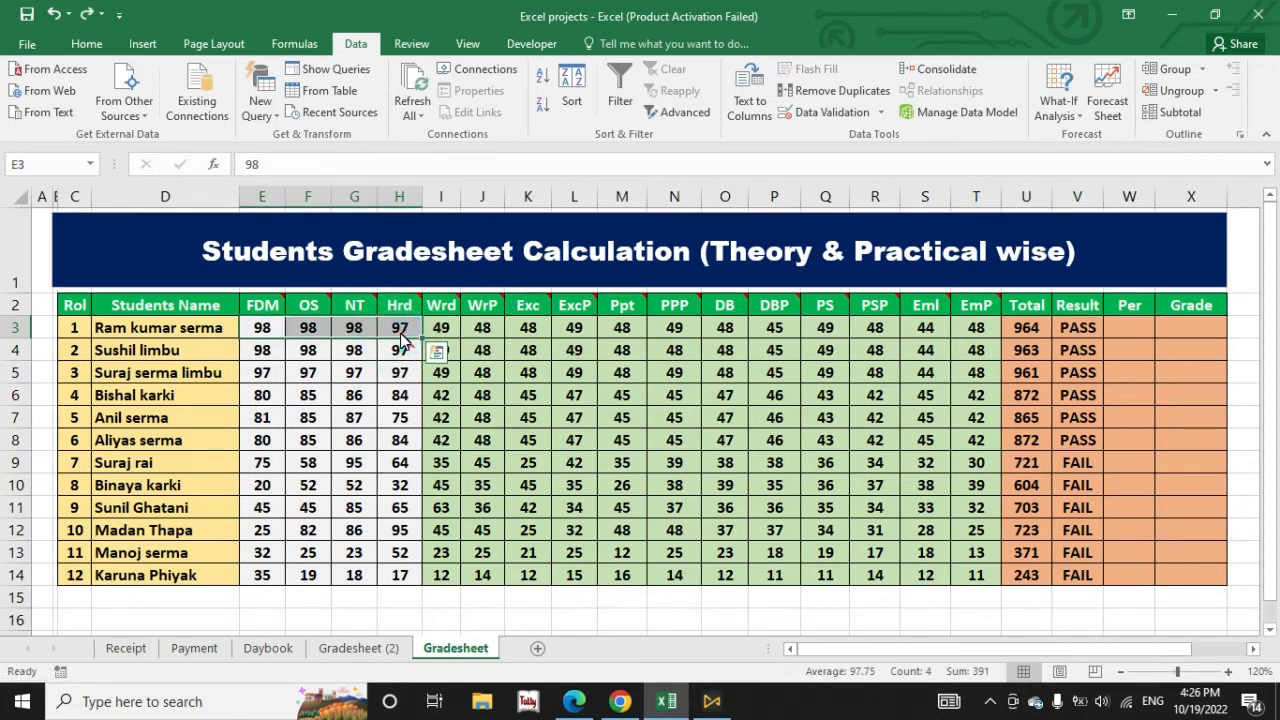
left_click_drag(1085, 333, 1090, 592)
key("Delete")
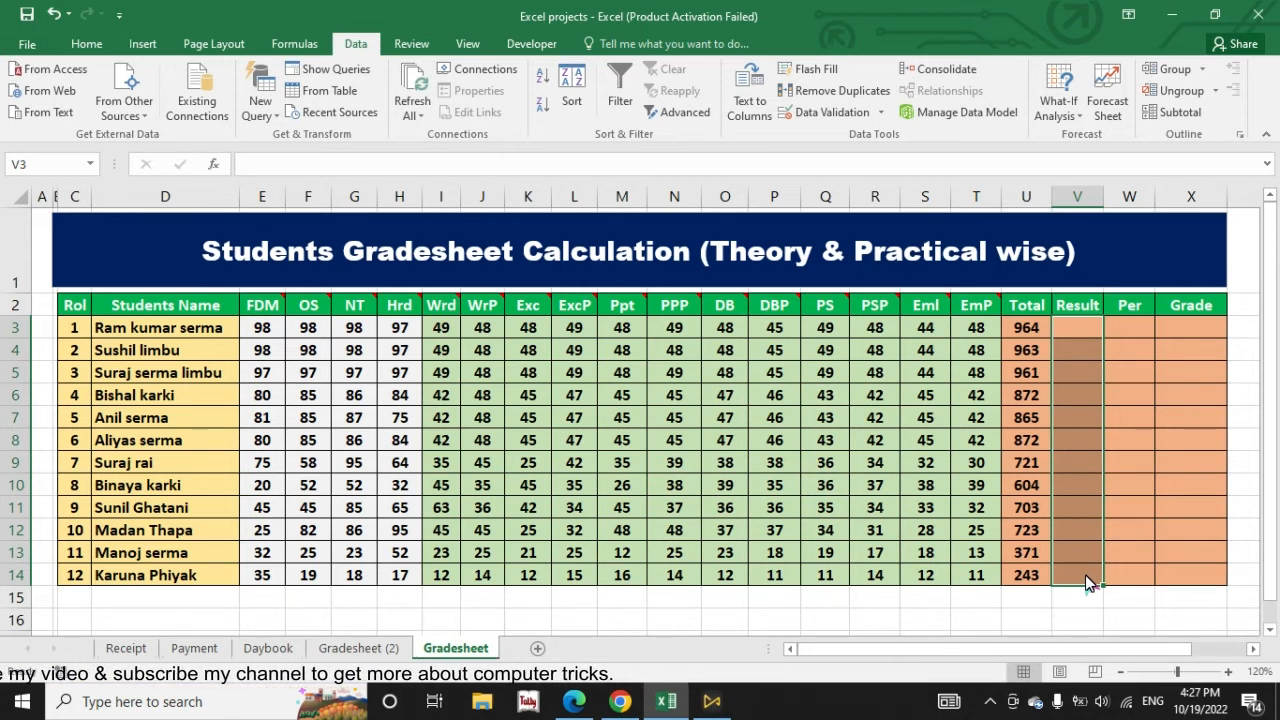
Step: Start the first student's Result formula in V3 with the theory-marks condition: =IF(AND(MIN(E3:H3)>=35,
left_click(1095, 326)
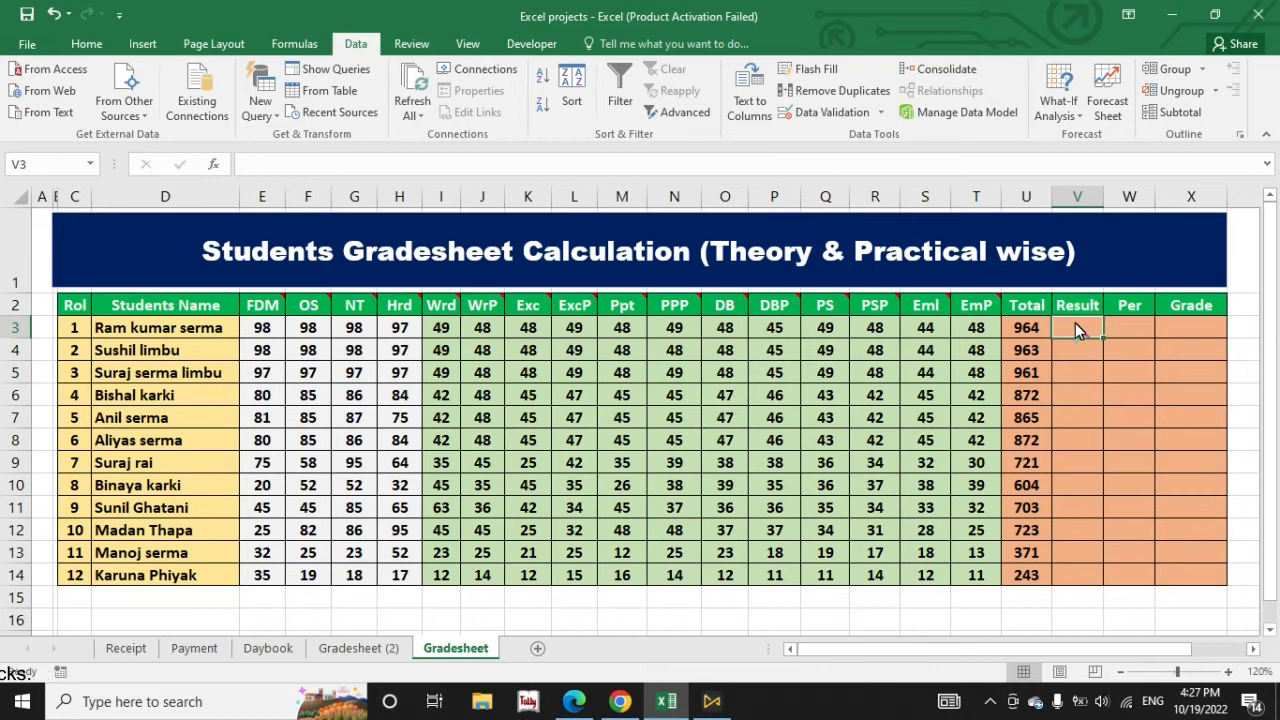
type("=IF(")
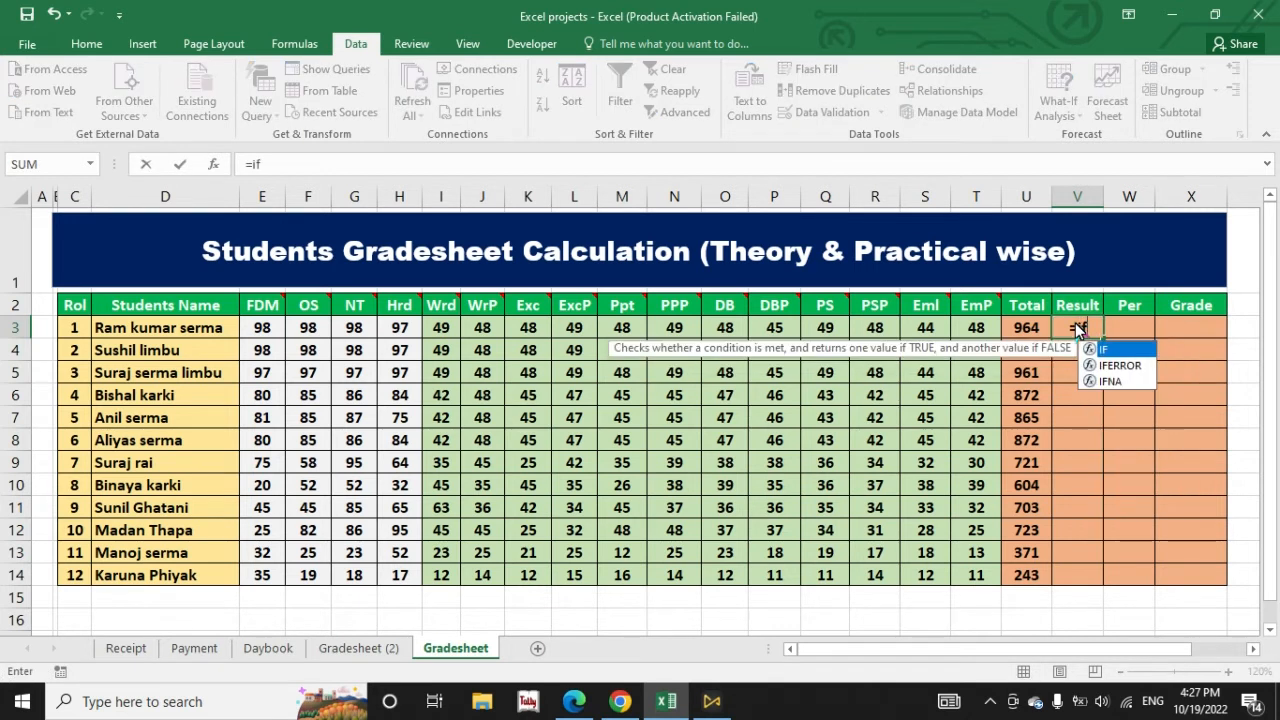
type("and")
key("Tab")
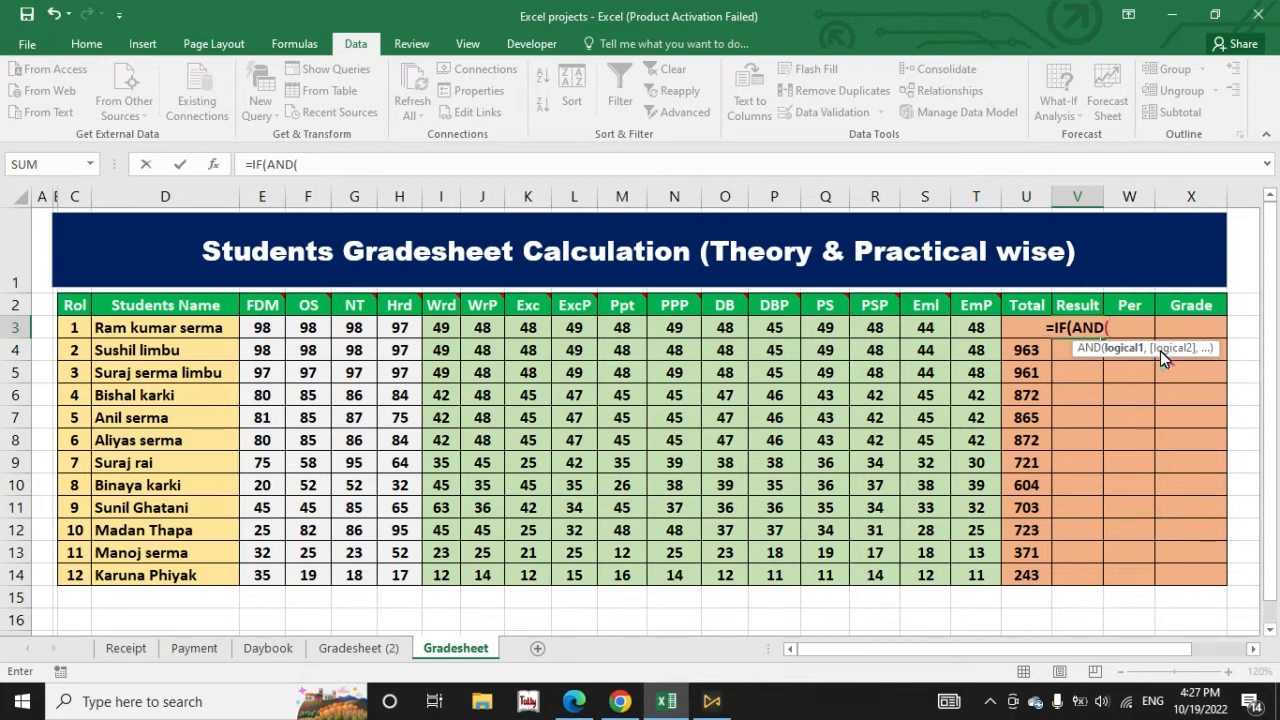
type("min")
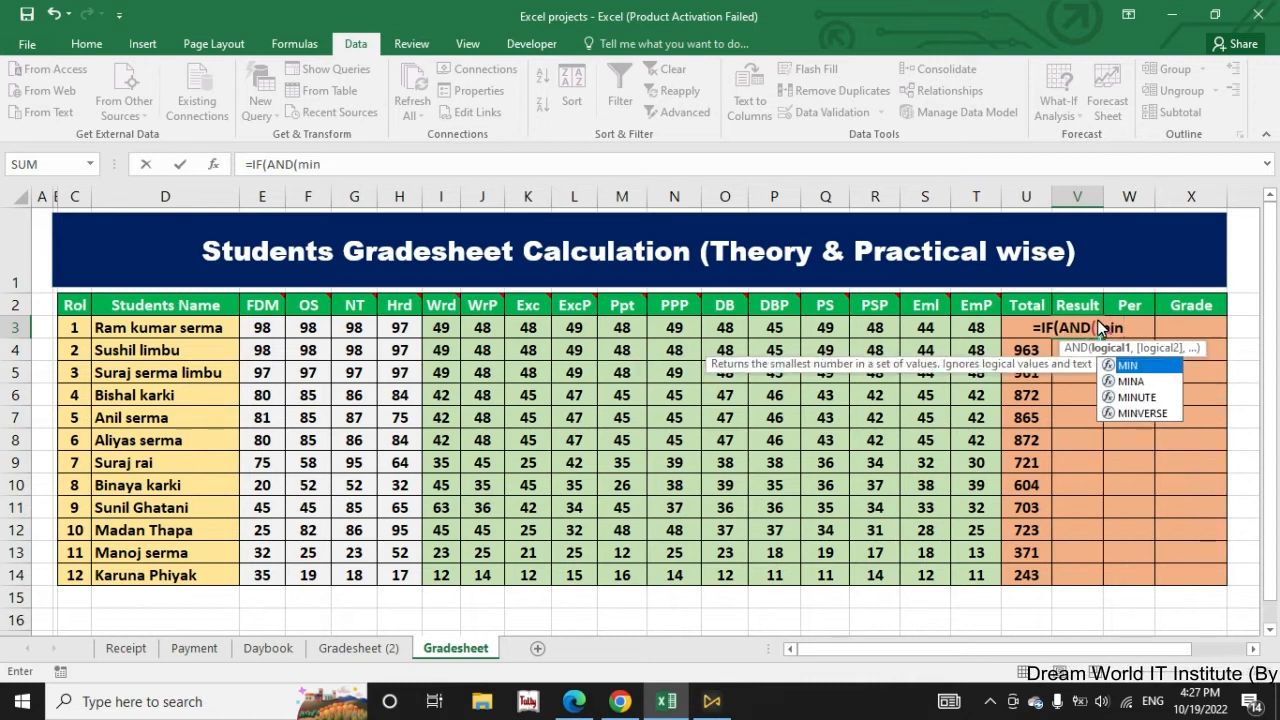
key("Tab")
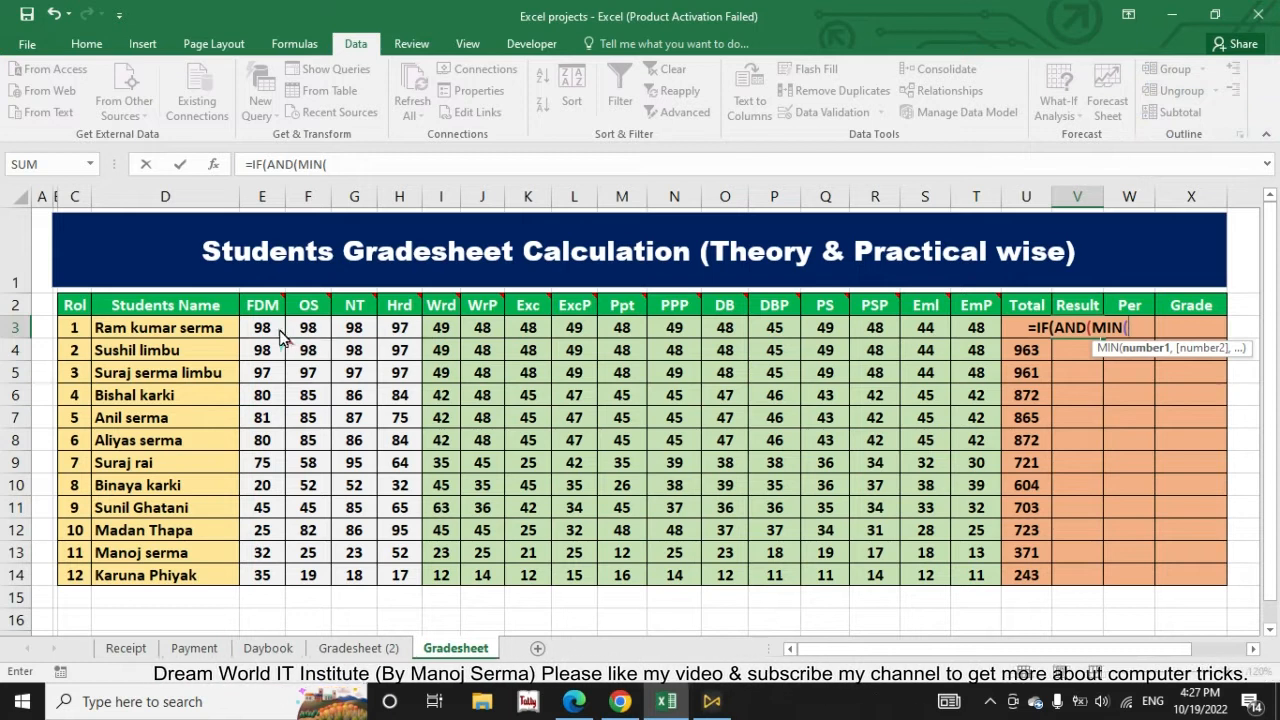
left_click_drag(260, 329, 393, 336)
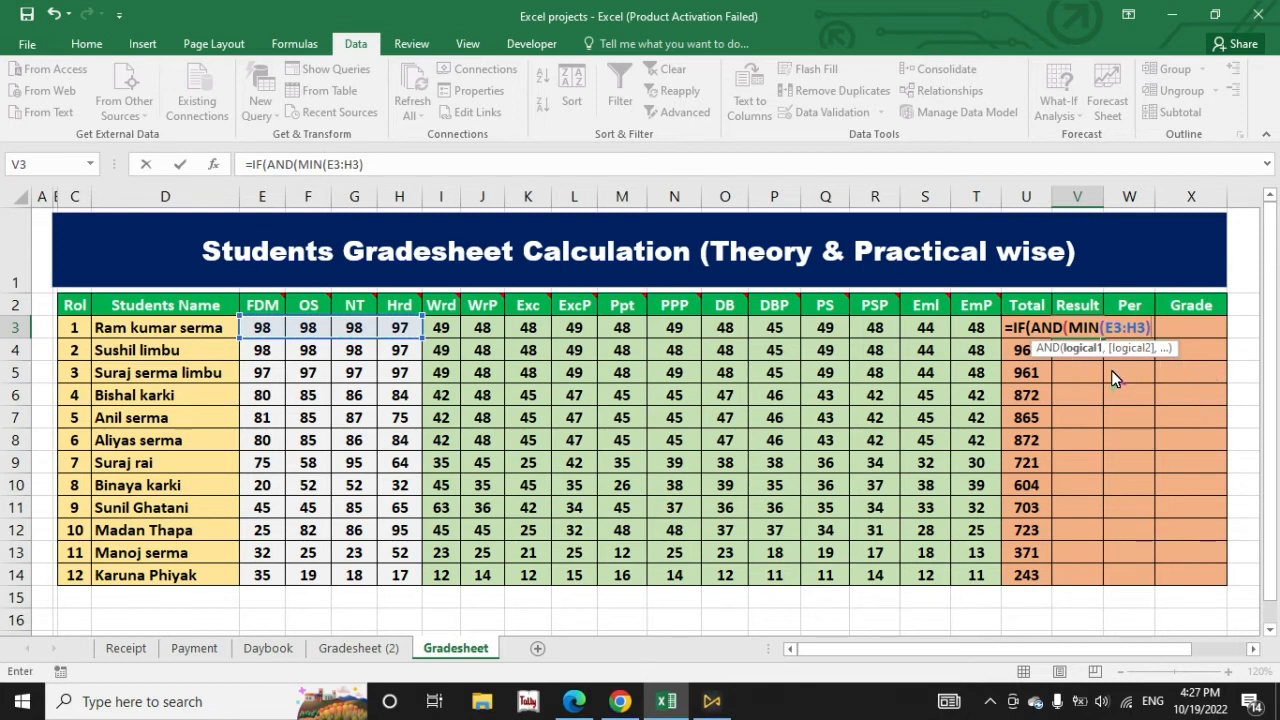
type(">")
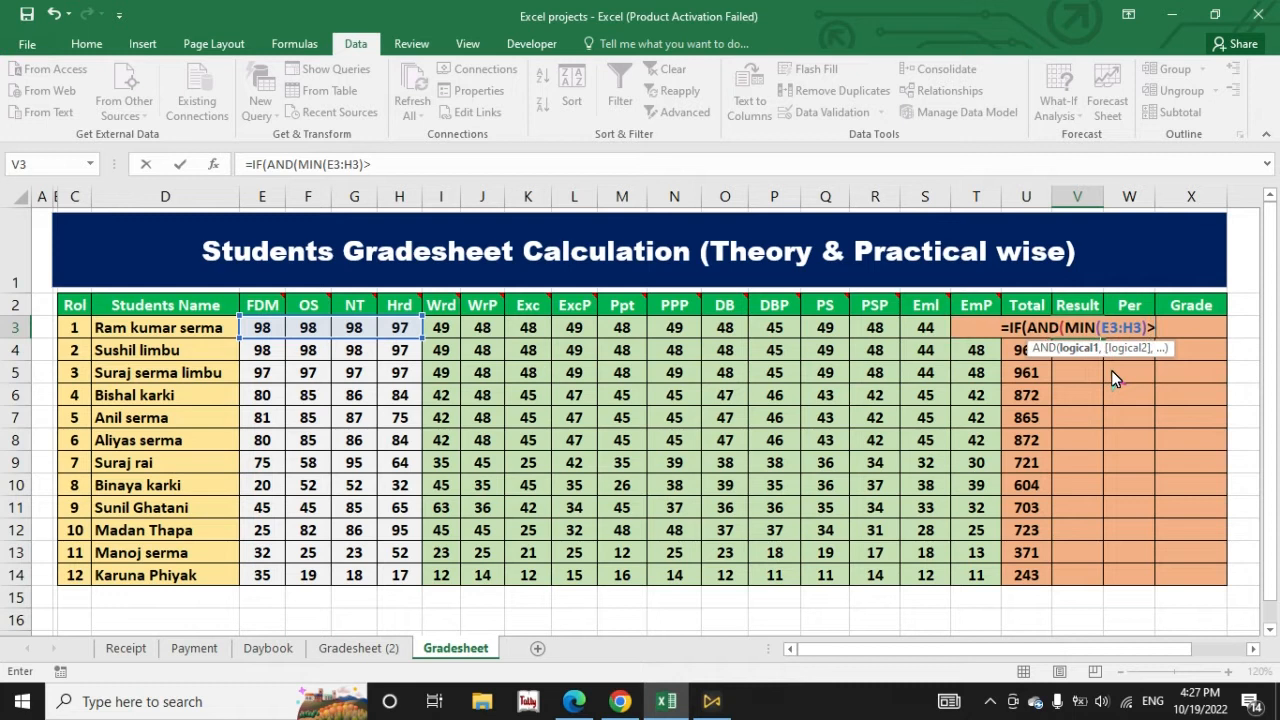
type("=35")
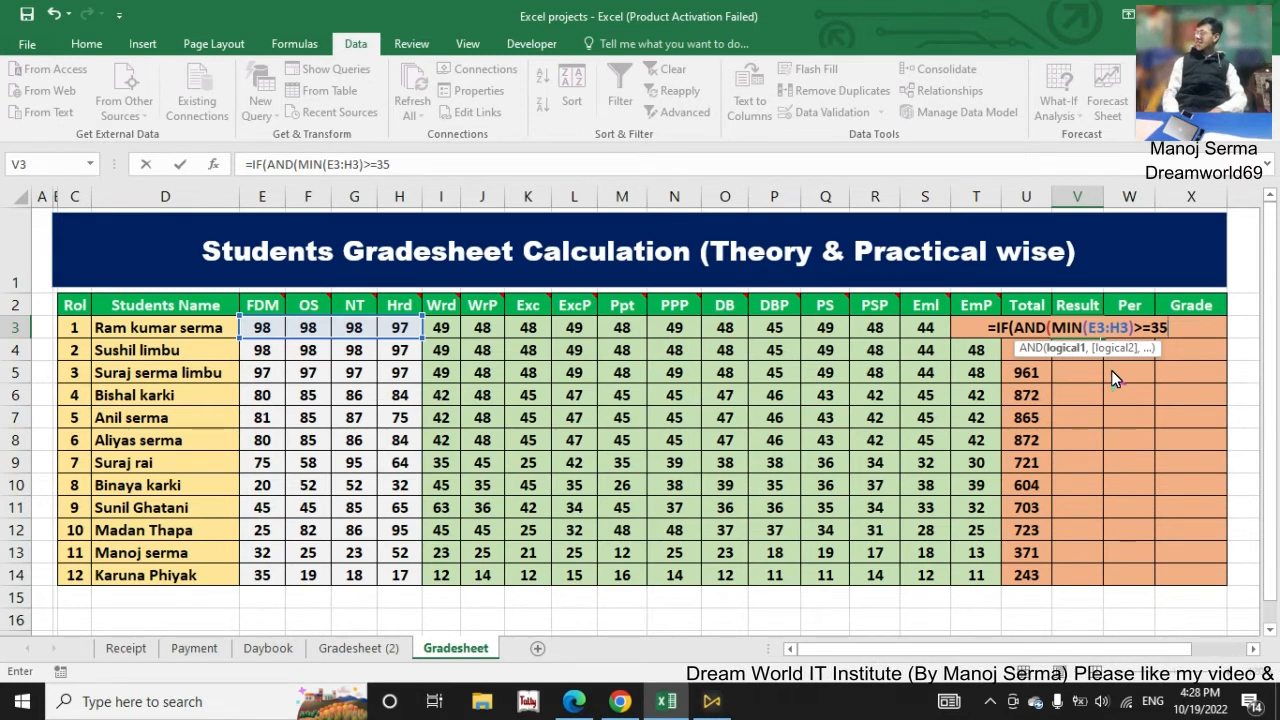
type(",")
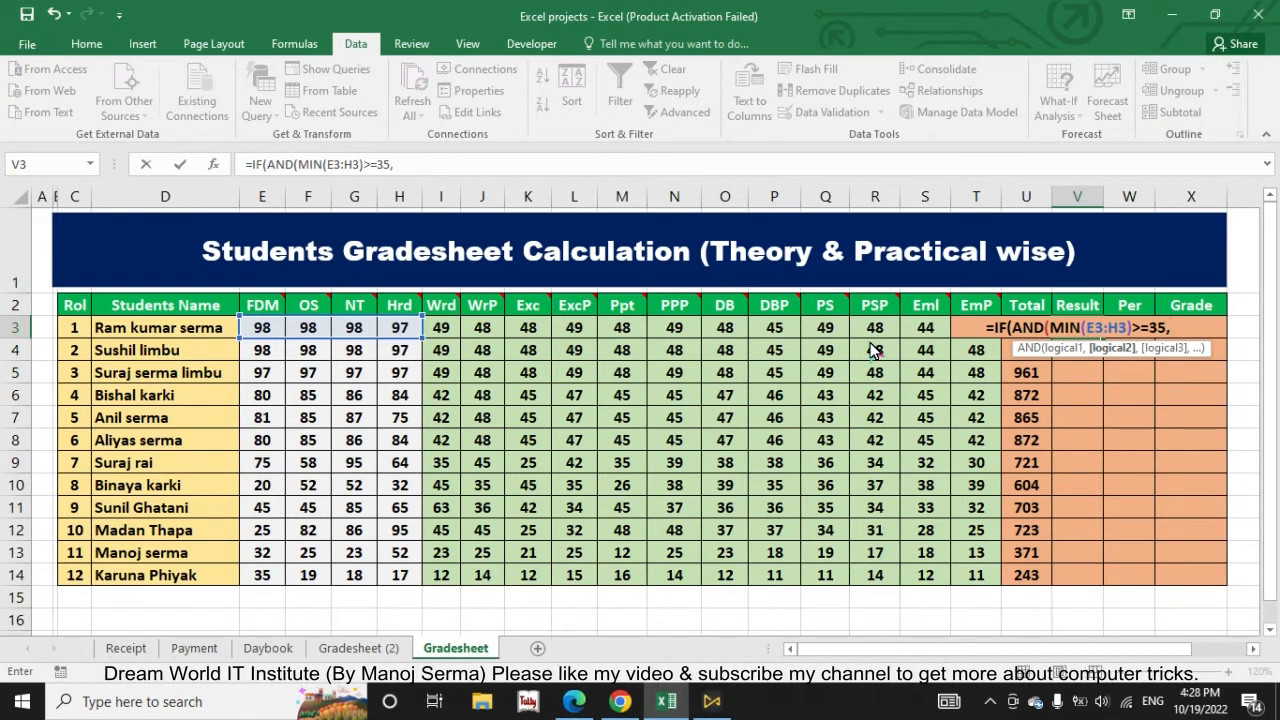
type("min")
Step: Add the practical-marks condition MIN(I3:T3)>=25 to the V3 formula and close the AND test
double_click(1188, 365)
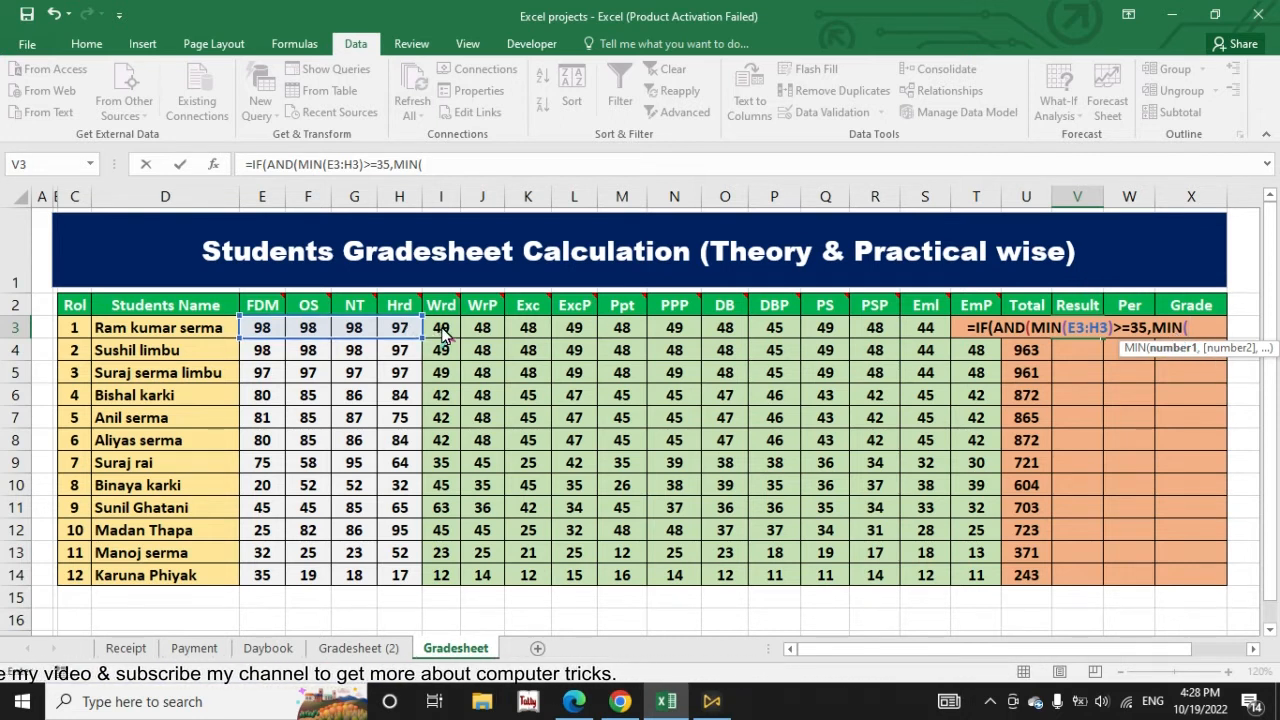
left_click_drag(443, 337, 980, 333)
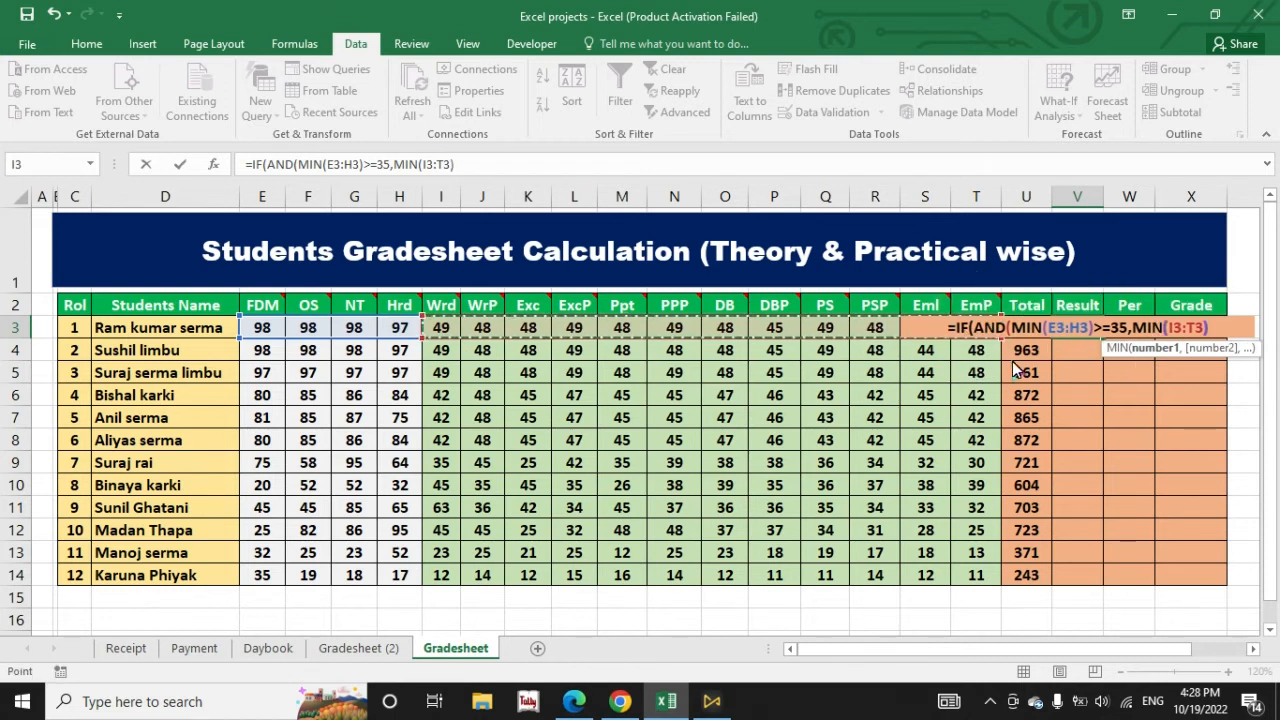
type(")>=25,")
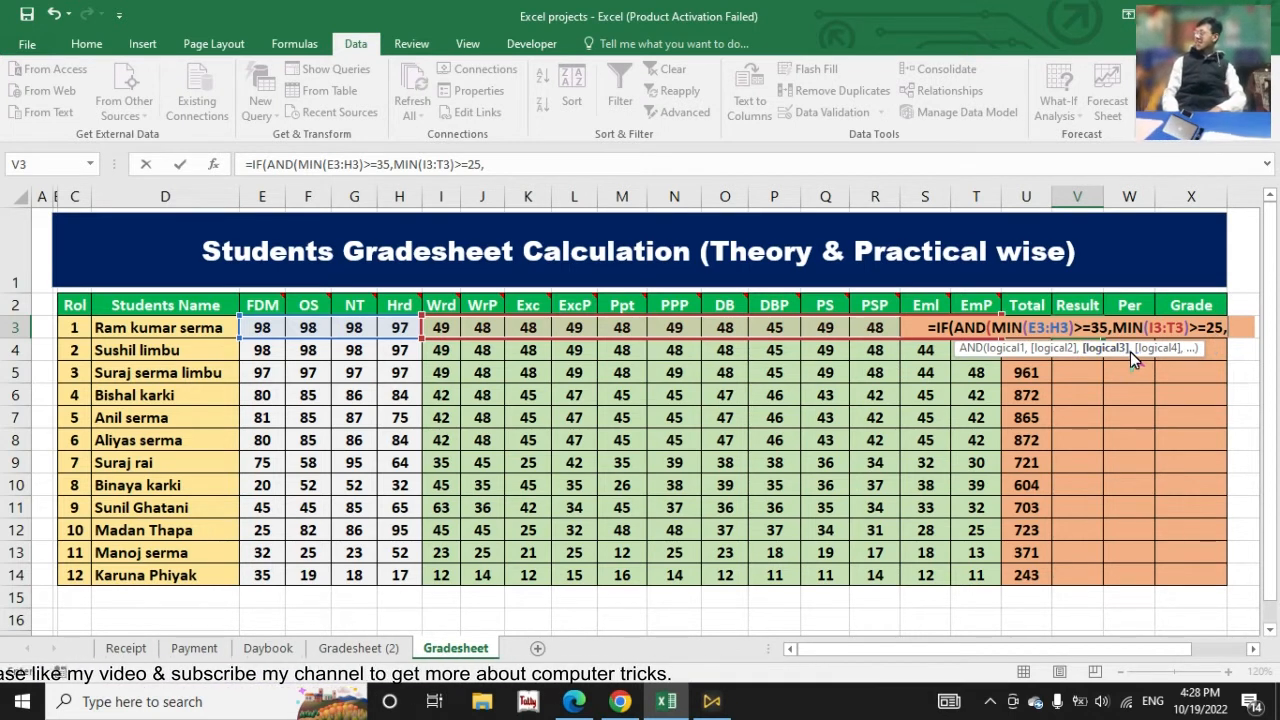
key("BackSpace")
type(")")
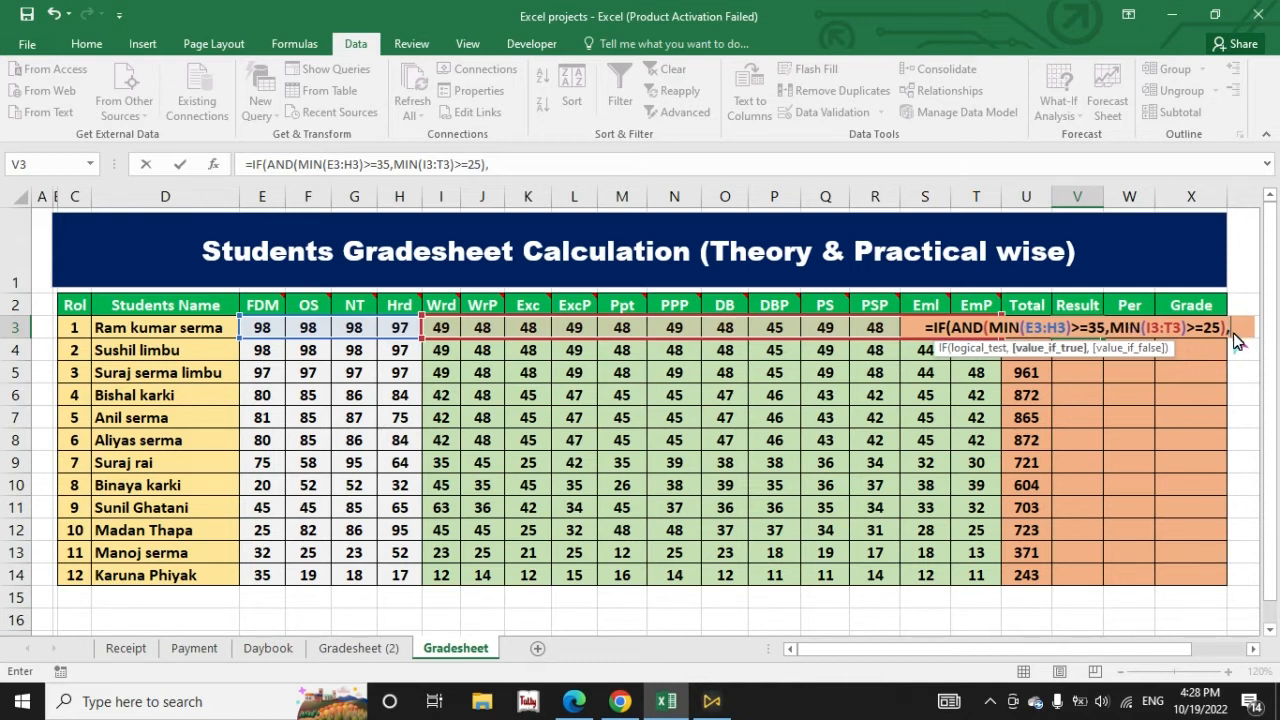
Step: Complete the V3 formula with "PASS" as the true value and "FAIL" as the false value
type("ASS\"")
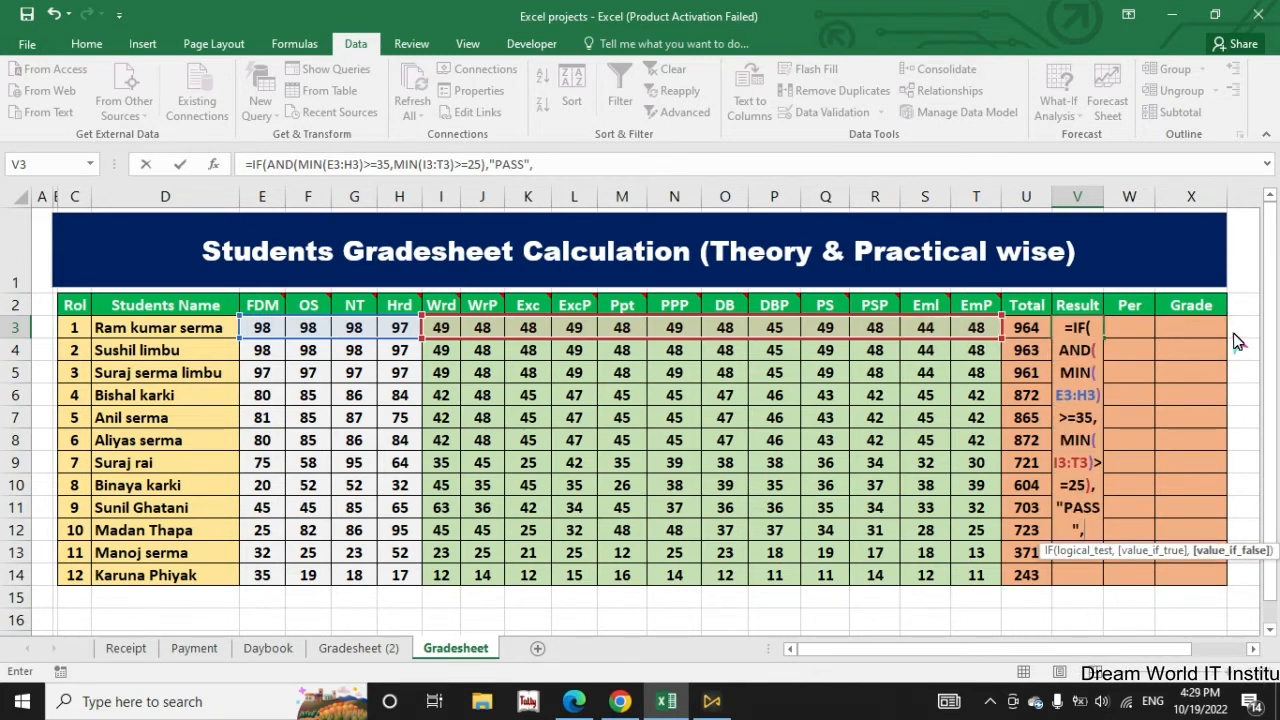
type(",\"")
type("FAIL")
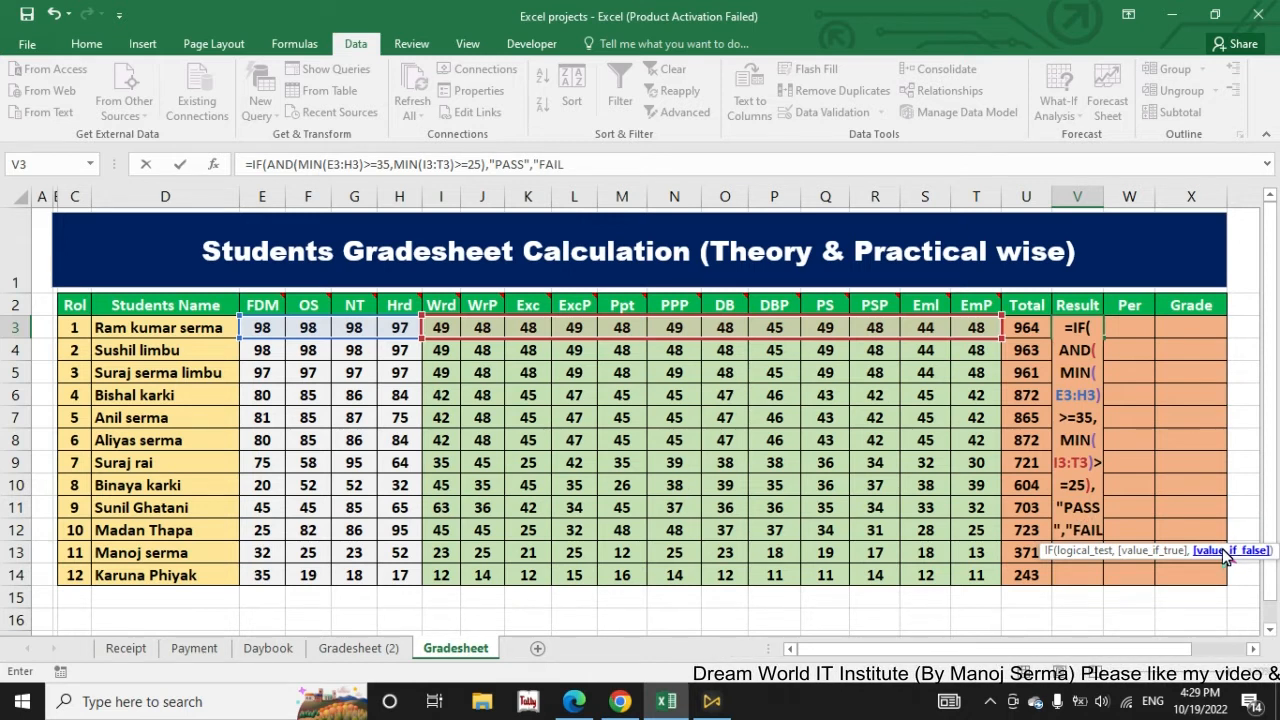
type("\")")
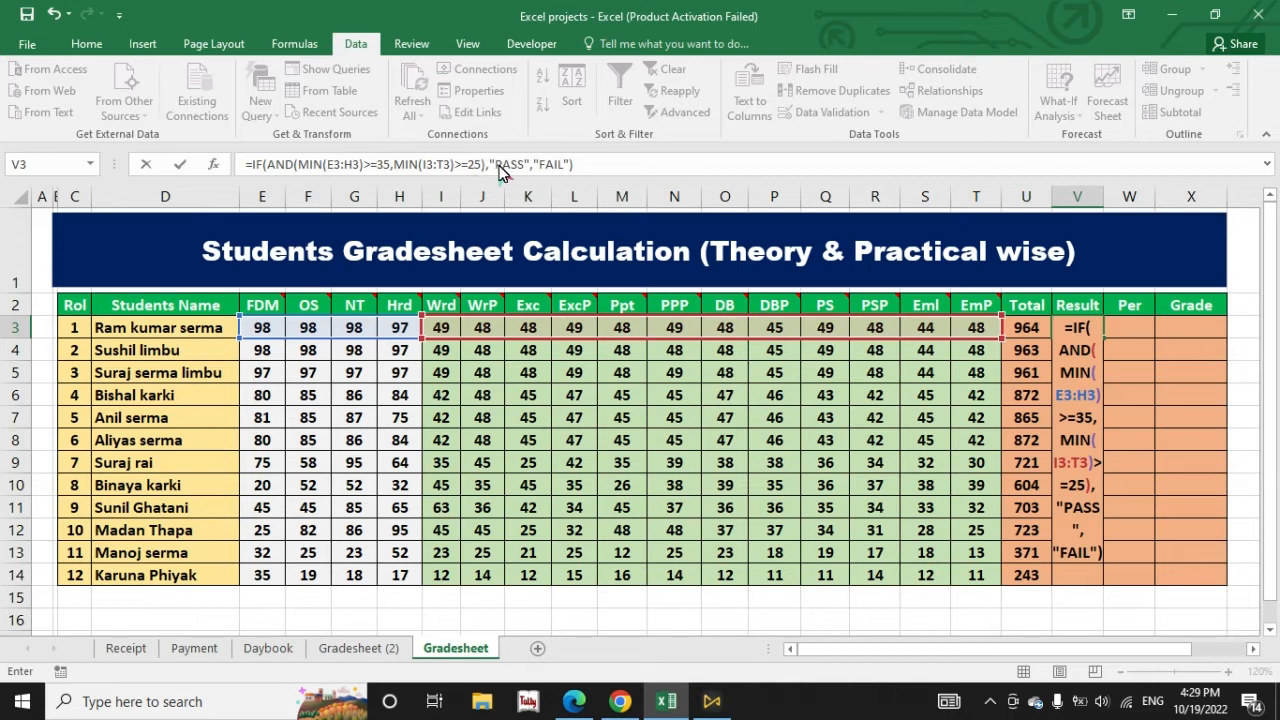
key("Return")
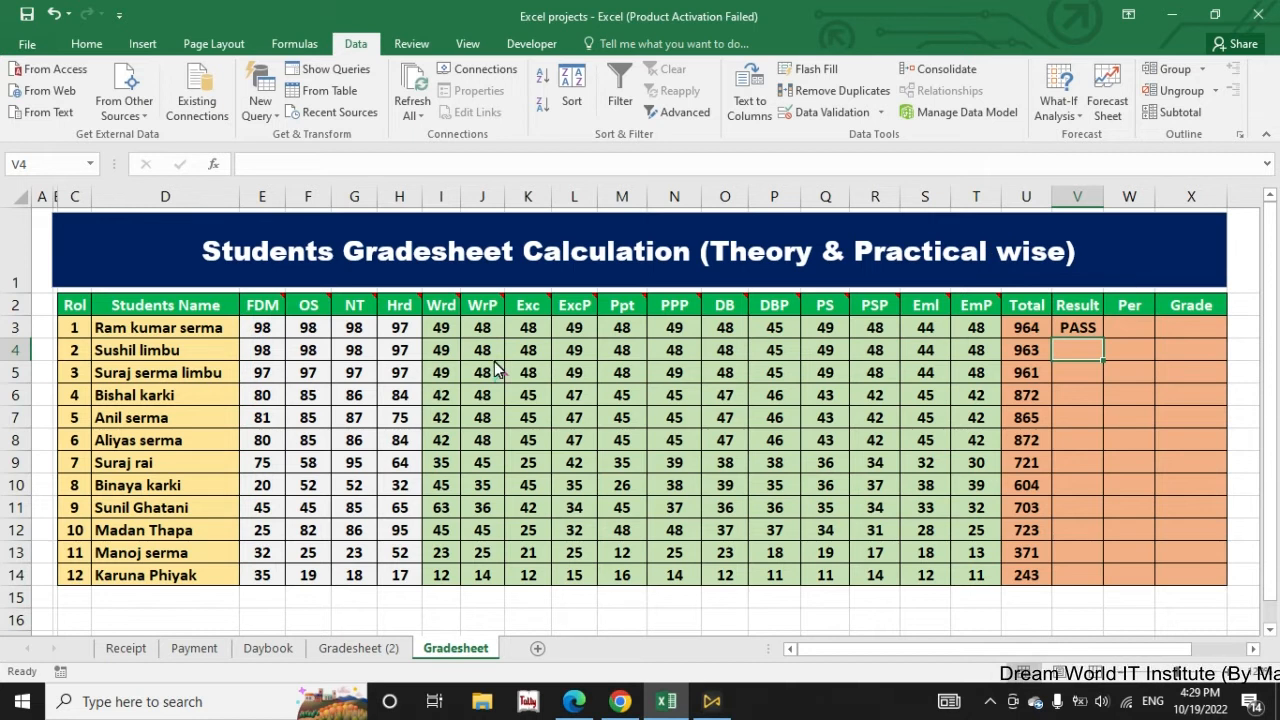
Step: Fill the Result formula from V3 down to V14 and inspect the formulas in V14 and V10
left_click(1100, 329)
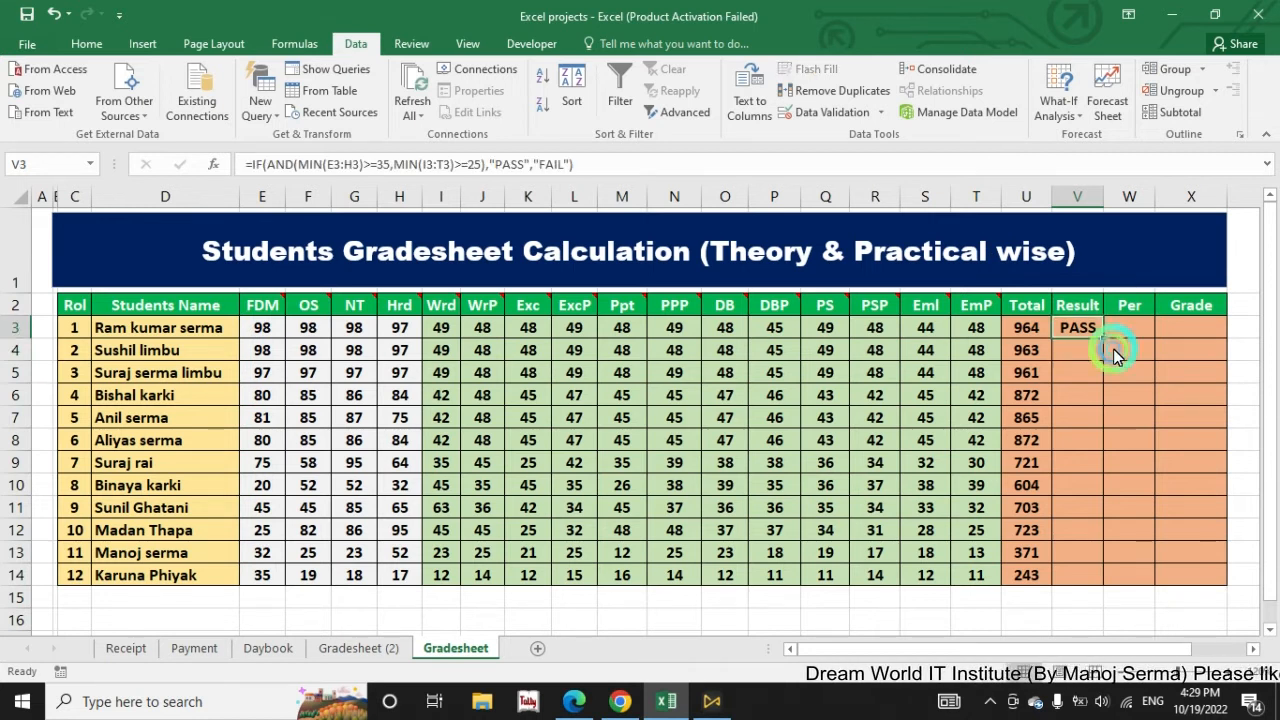
double_click(1102, 337)
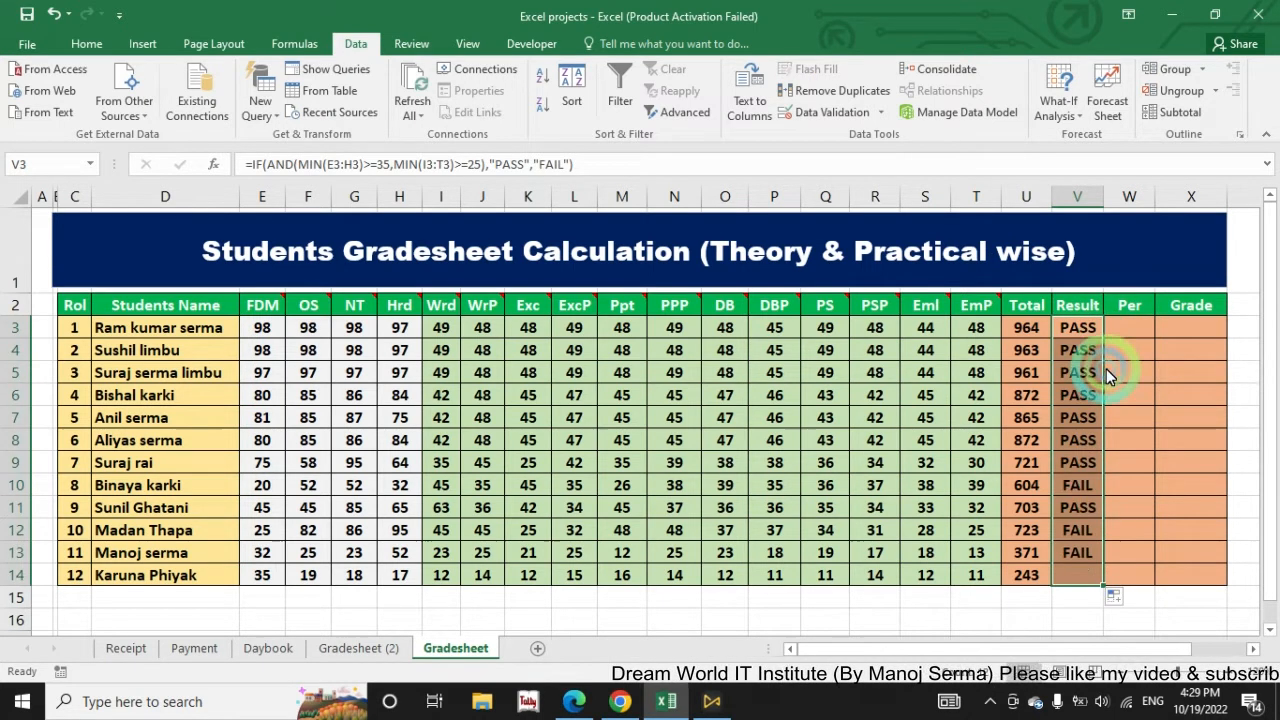
left_click(1082, 578)
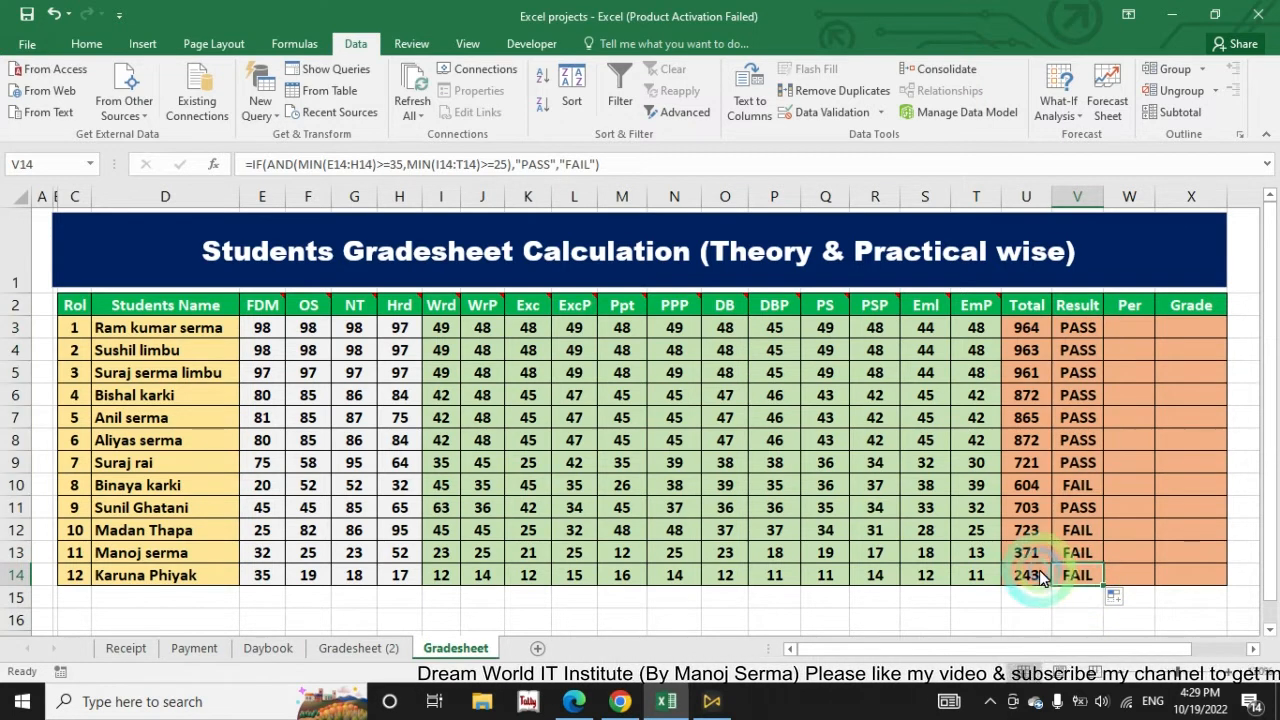
left_click(1082, 483)
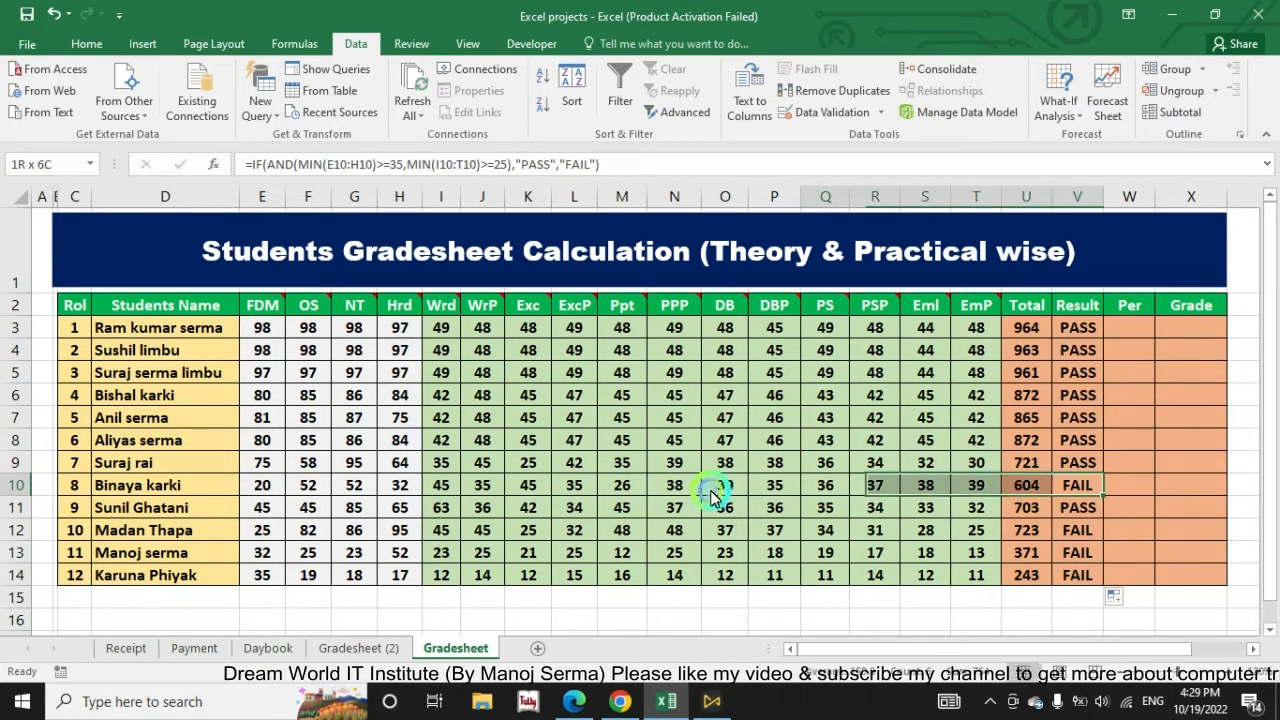
Step: Test the Result formula by setting the eighth student's FDM mark in E10 to 80
left_click(263, 487)
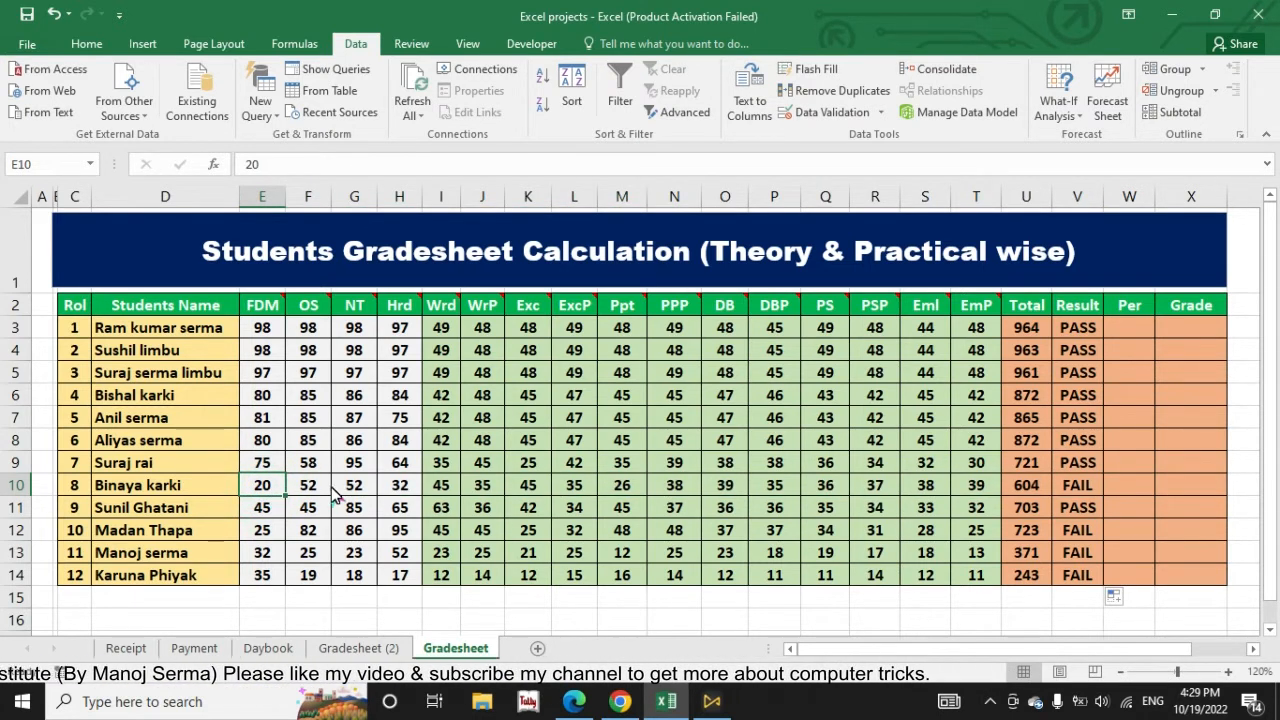
type("80")
key("Return")
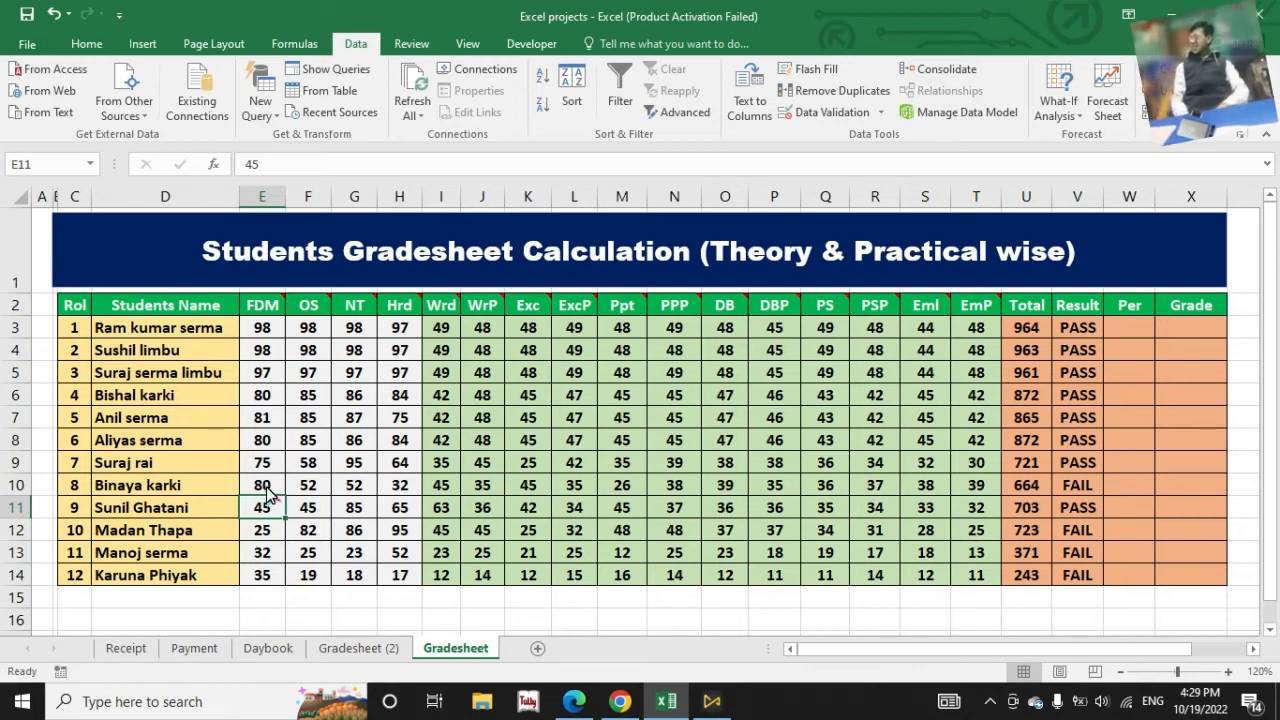
left_click(258, 492)
left_click_drag(399, 487, 399, 487)
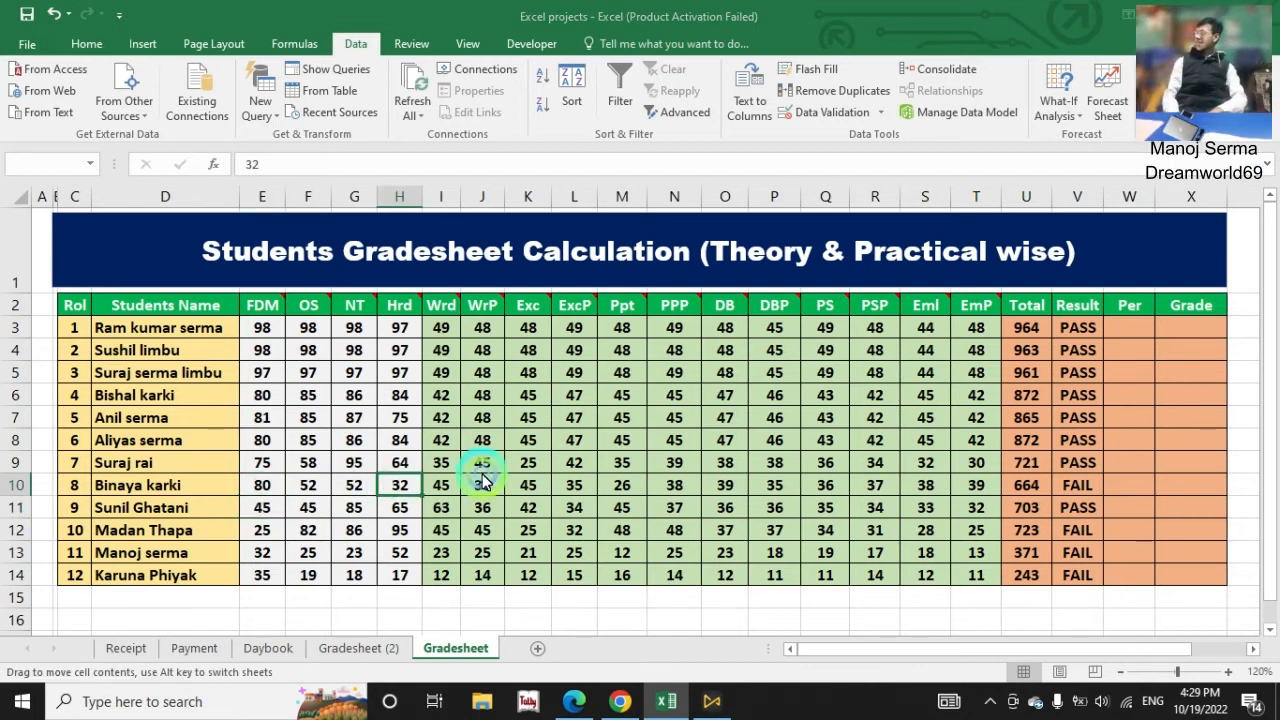
key("Escape")
Step: Review the eighth student's marks across row 10 and set the Hrd mark in H10 to 38
left_click_drag(262, 485, 560, 487)
left_click_drag(677, 490, 262, 486)
left_click(1070, 490)
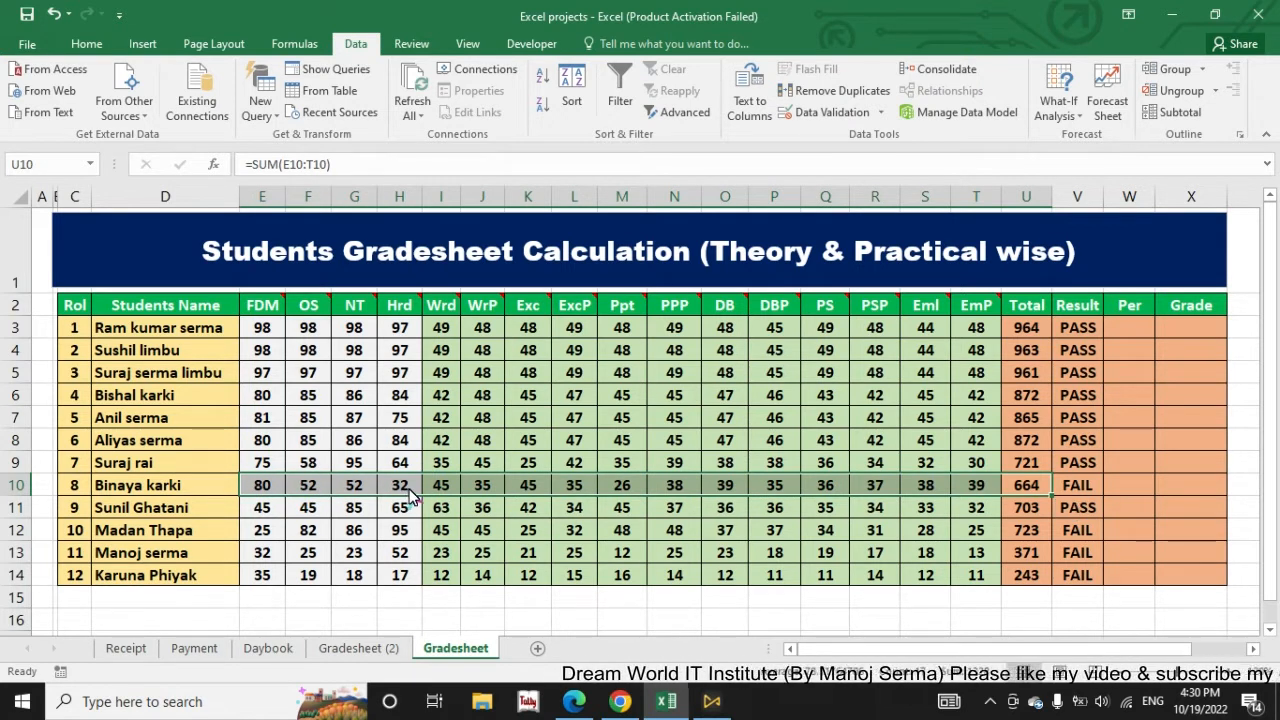
left_click(409, 490)
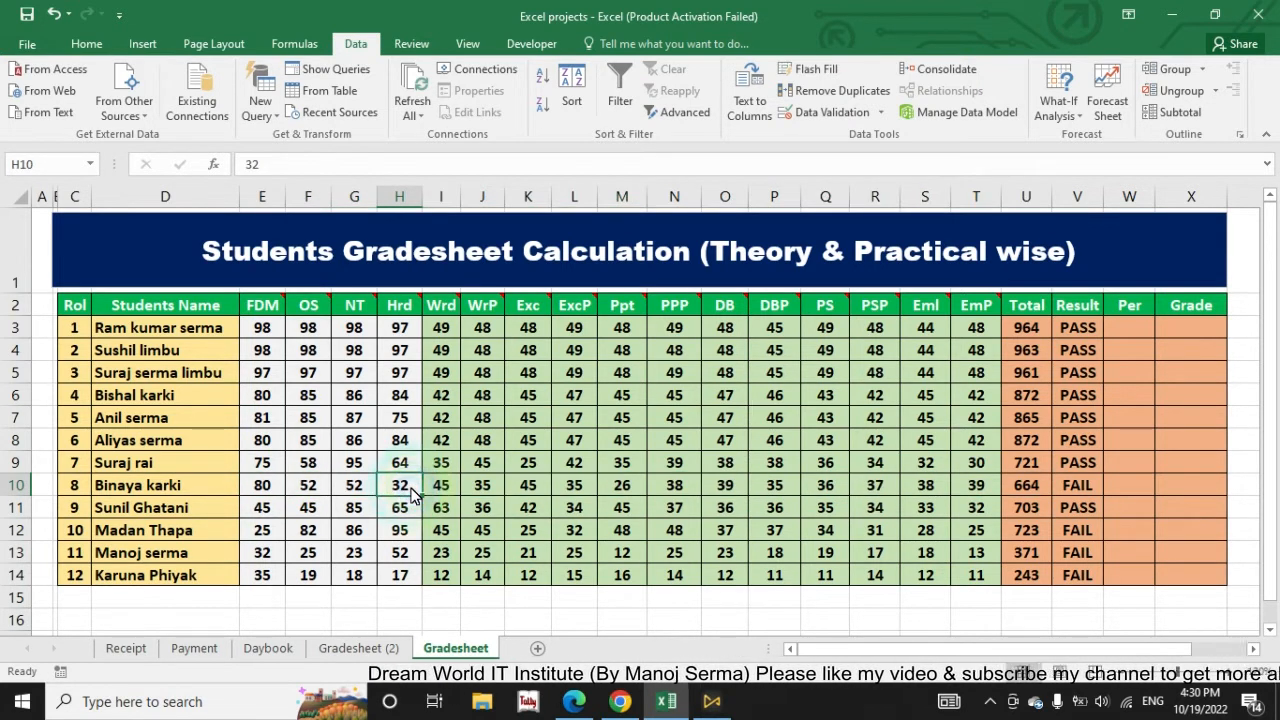
type("38")
key("Return")
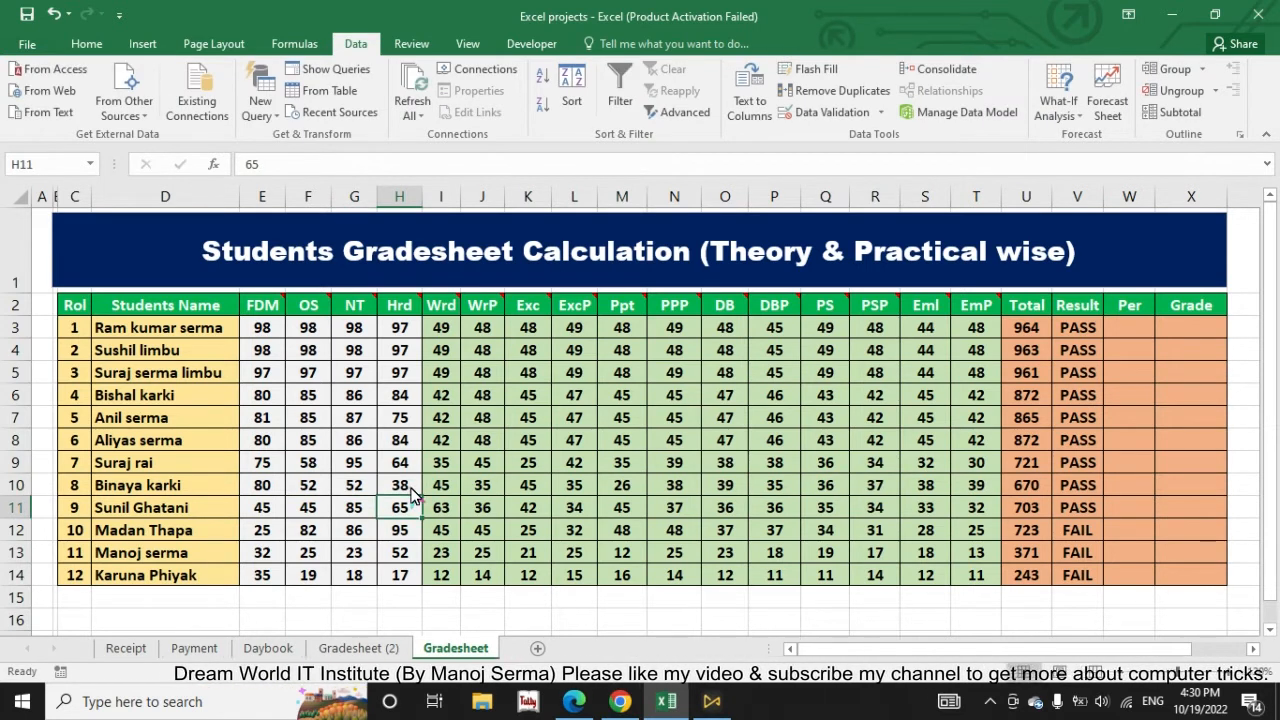
Step: Undo the eighth student's two mark changes and the fill of the Result column
key("ctrl+z")
key("ctrl+z")
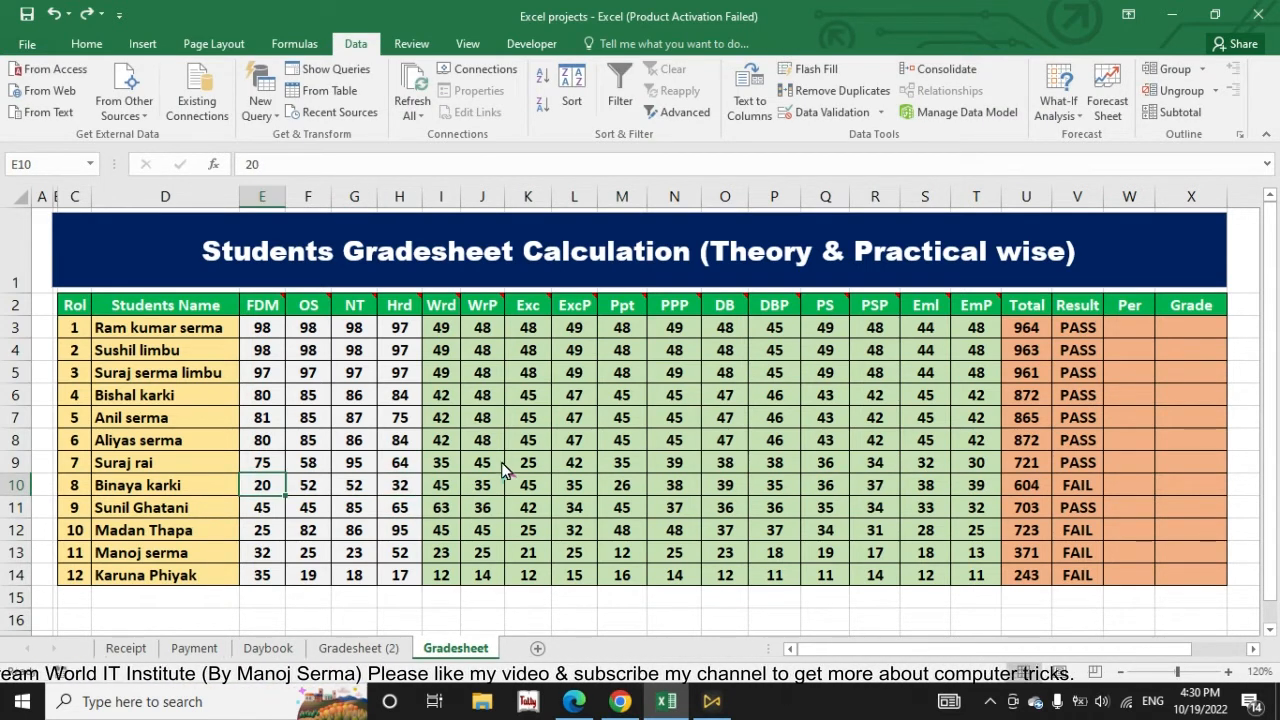
key("ctrl+z")
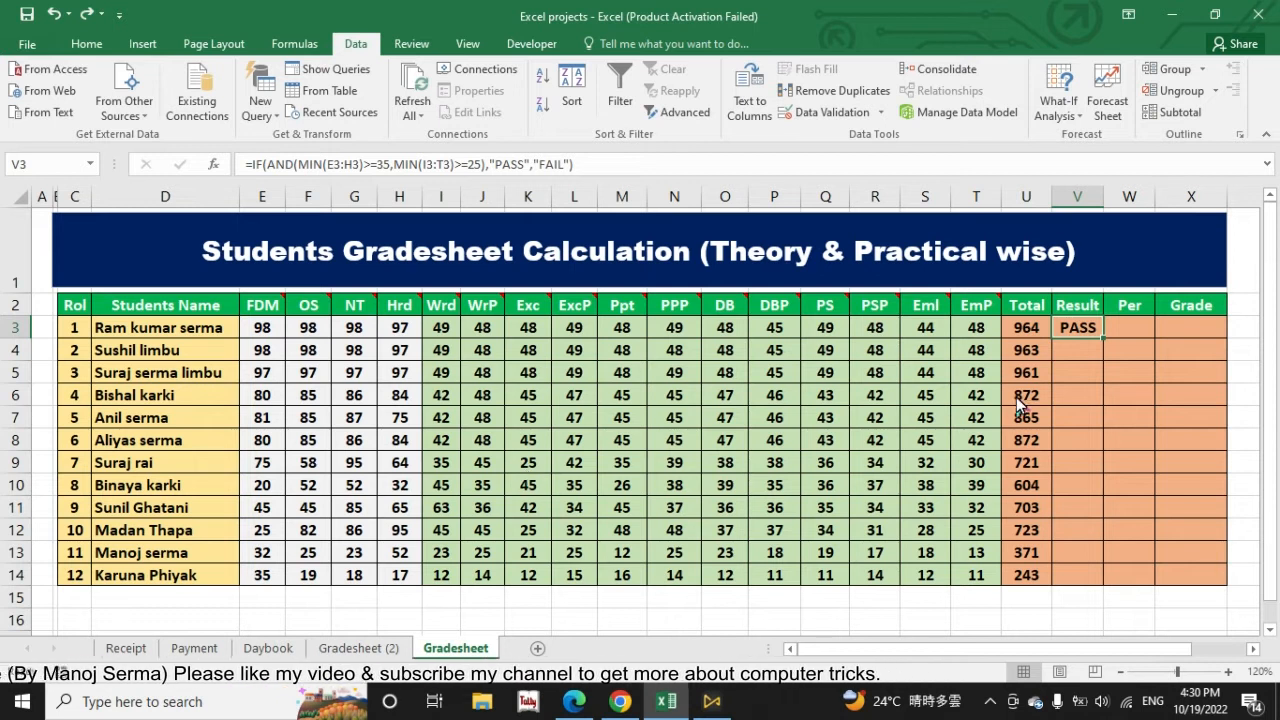
Step: Fill the AND-based Result formula from V3 down to V14 again
left_click(1109, 336)
left_click(1092, 331)
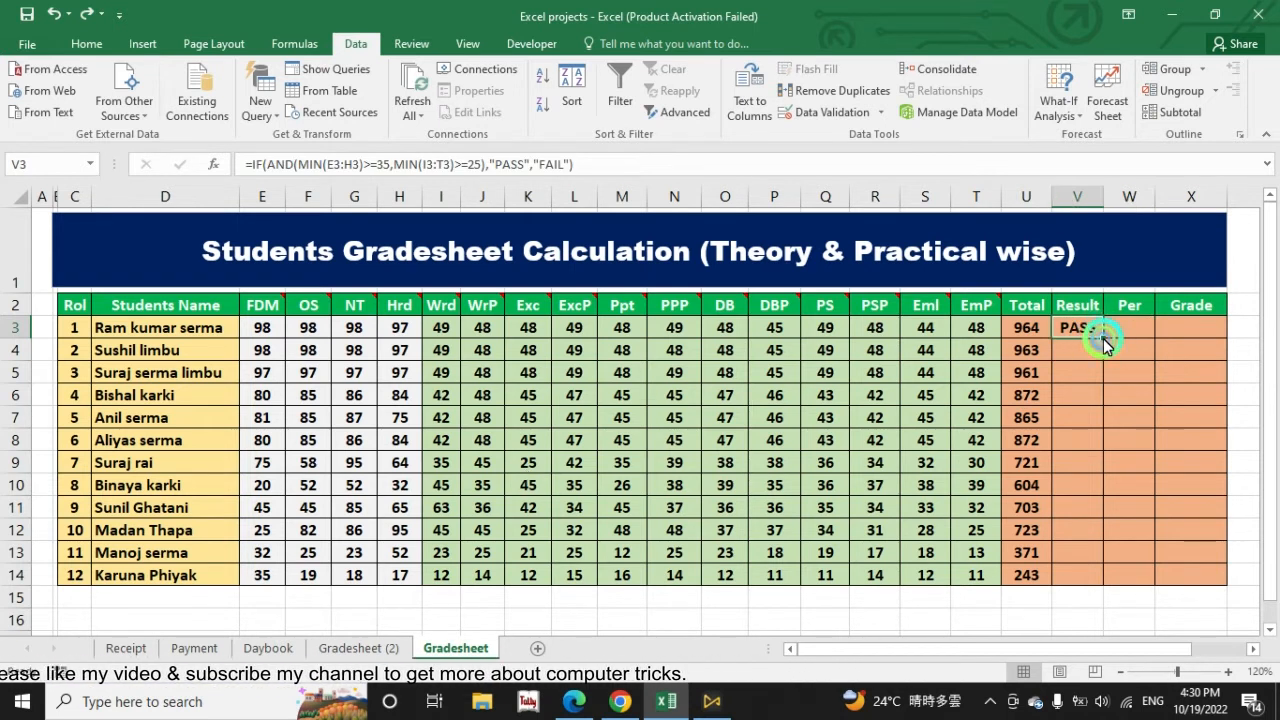
double_click(1104, 338)
Step: Test the Result formula by setting the first student's FDM mark in E3 to 32, then undo the change
left_click(270, 328)
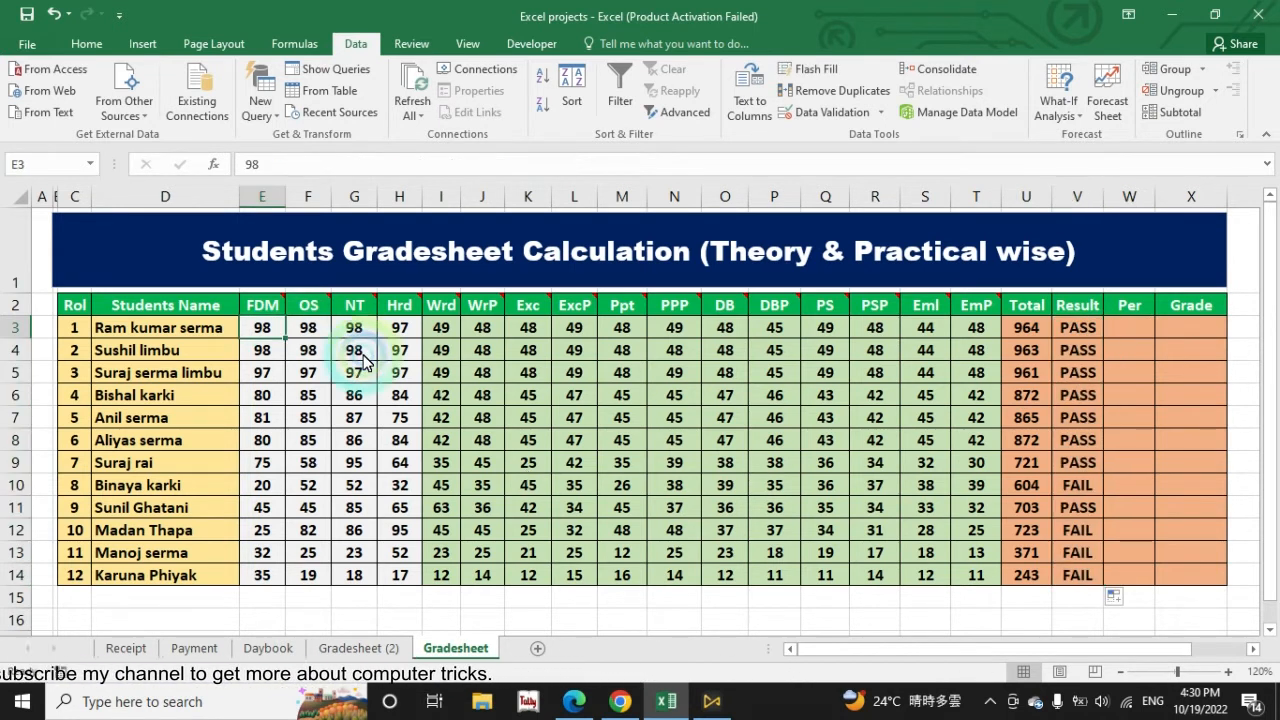
type("32")
key("Return")
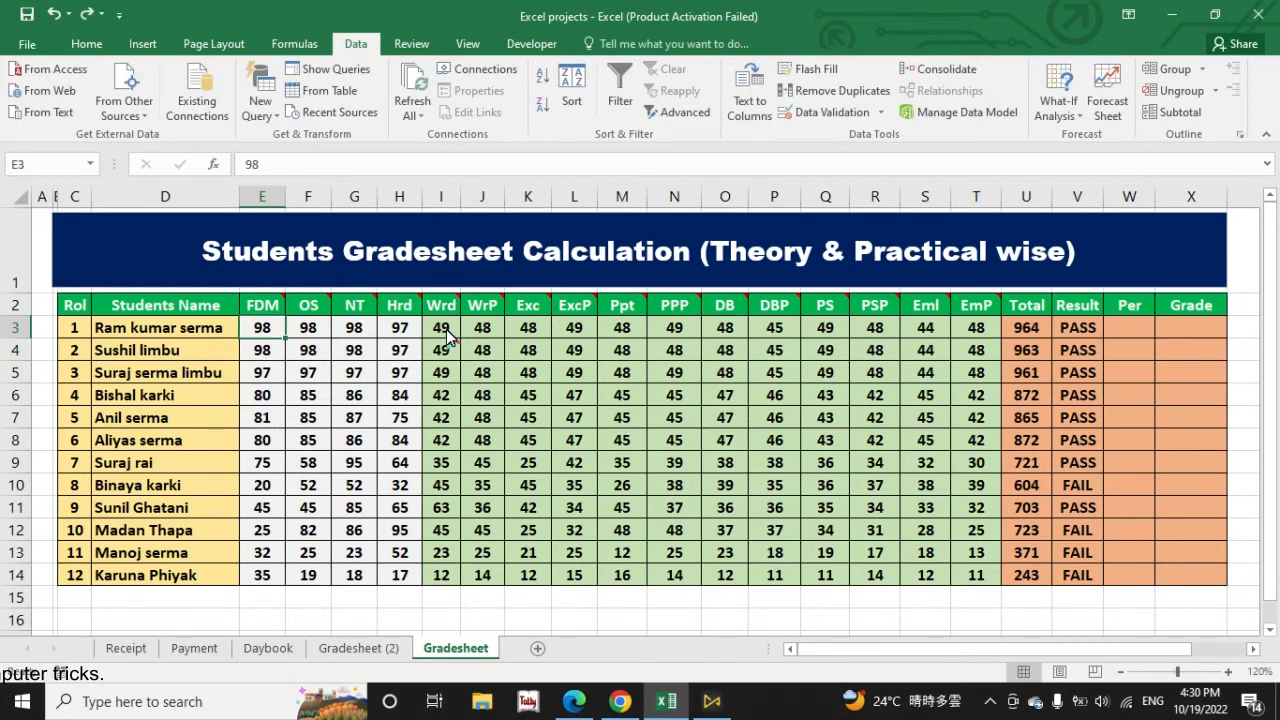
Step: Test the Result formula by setting the first student's Wrd mark in I3 to 24 and then 26, undoing each change
type("2")
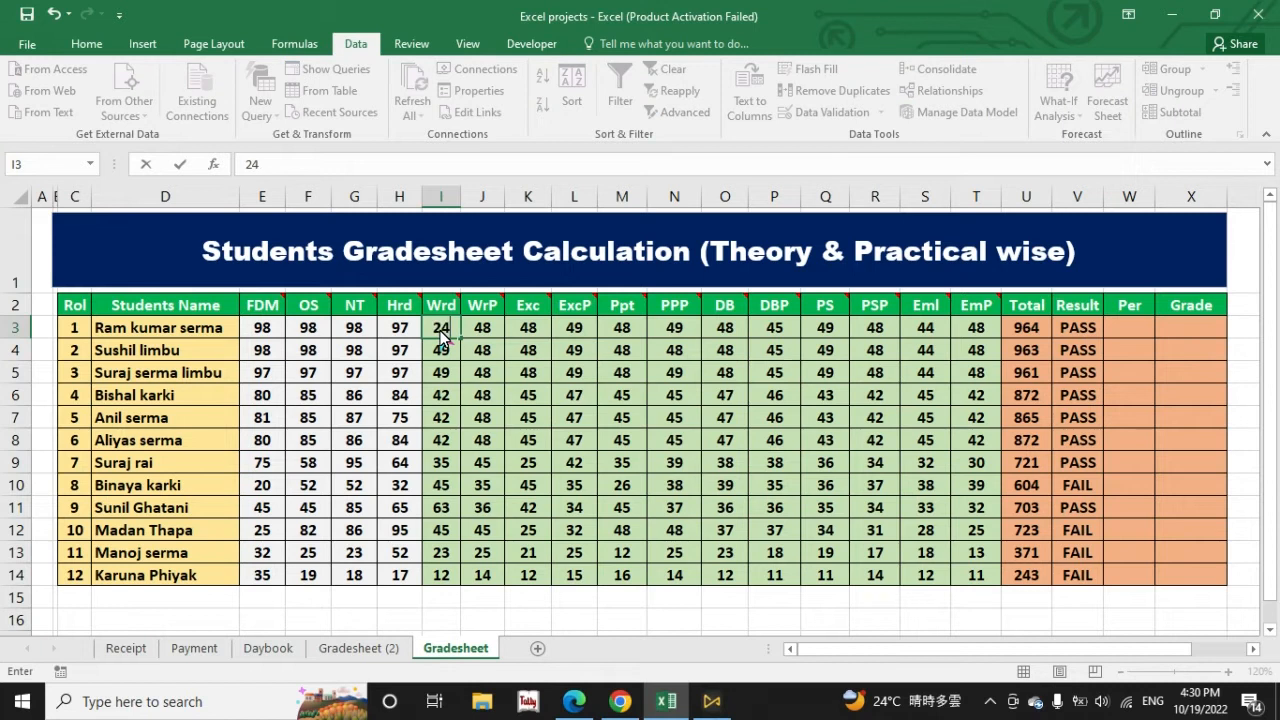
key("Return")
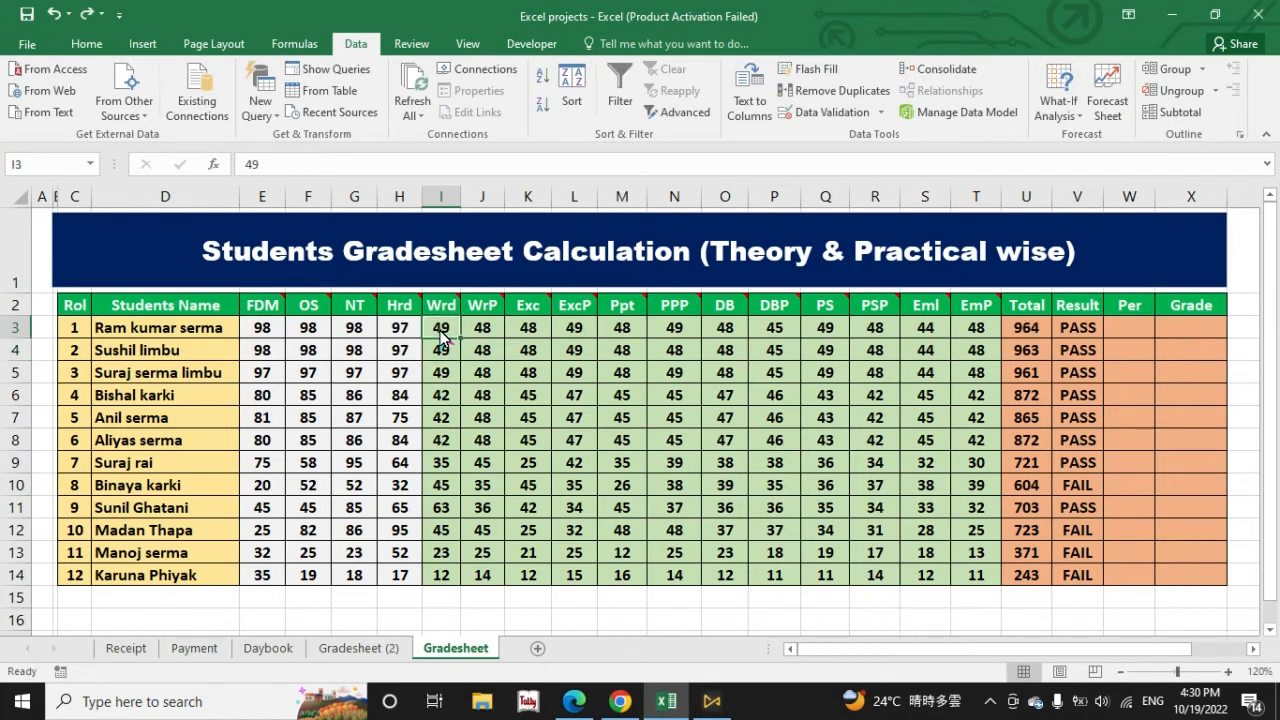
type("26")
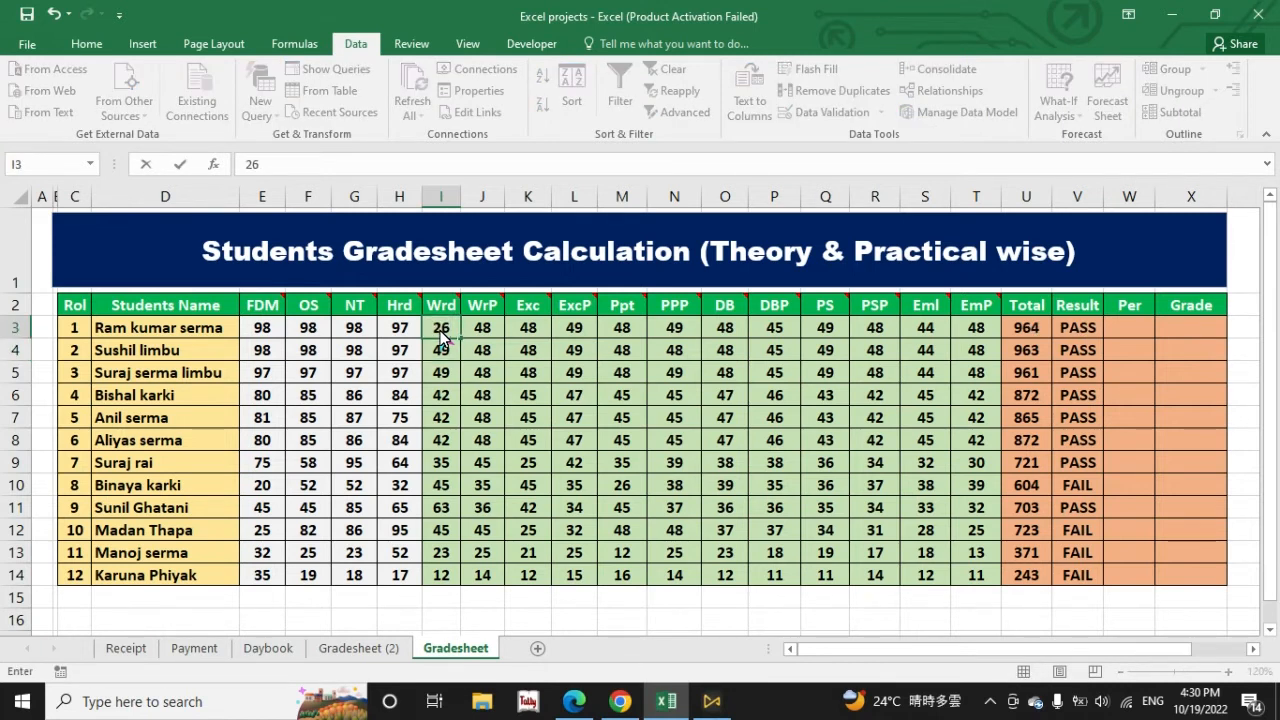
key("Return")
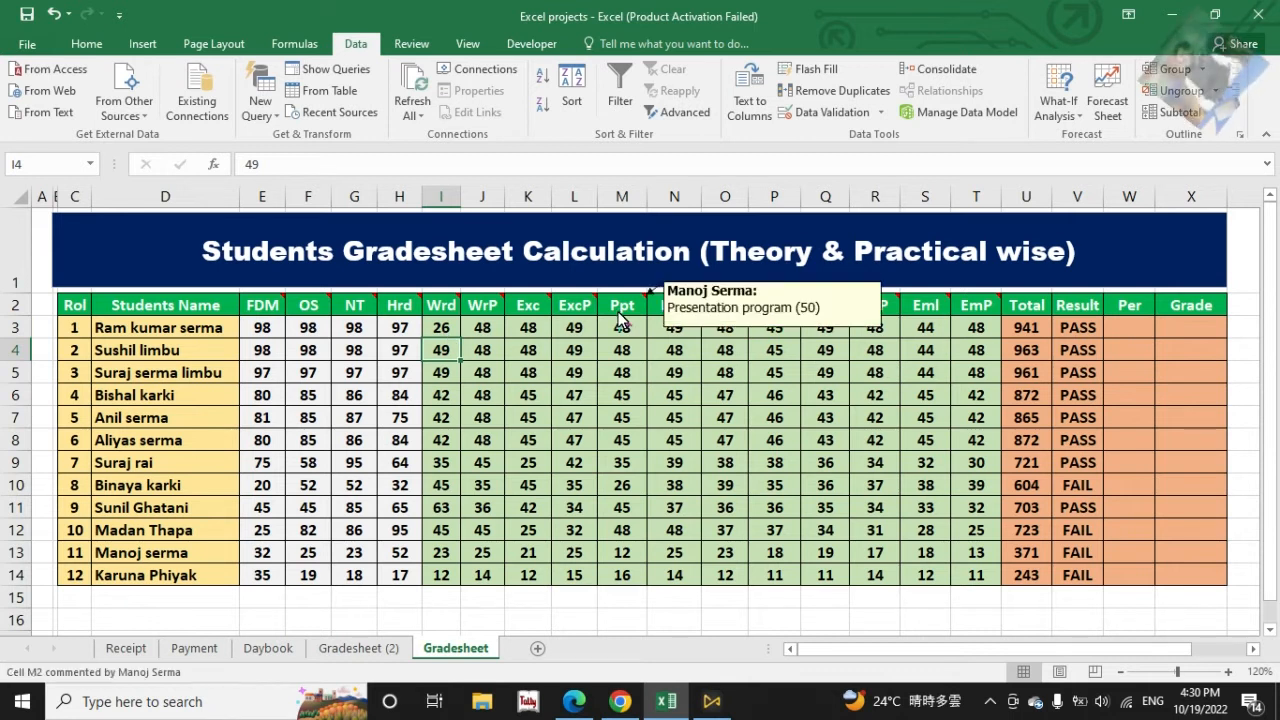
key("ctrl+z")
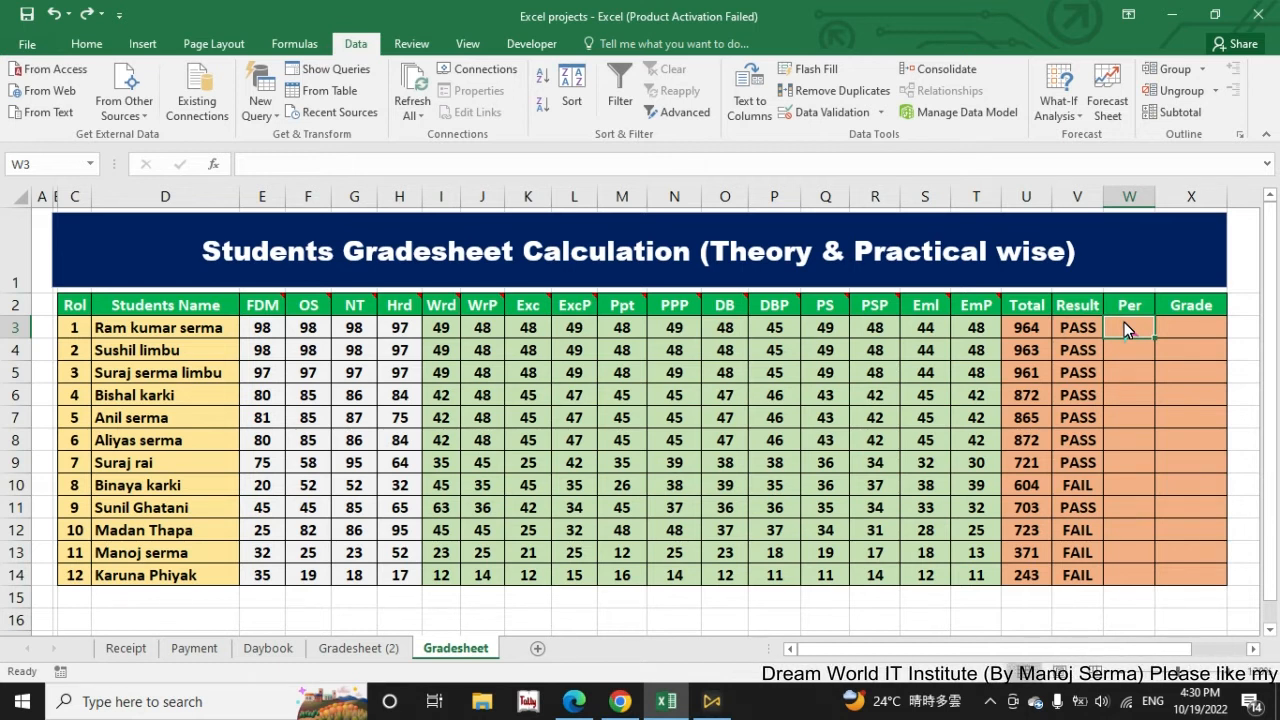
Step: Calculate the first student's percentage in W3 with the formula =U3/10
type("=")
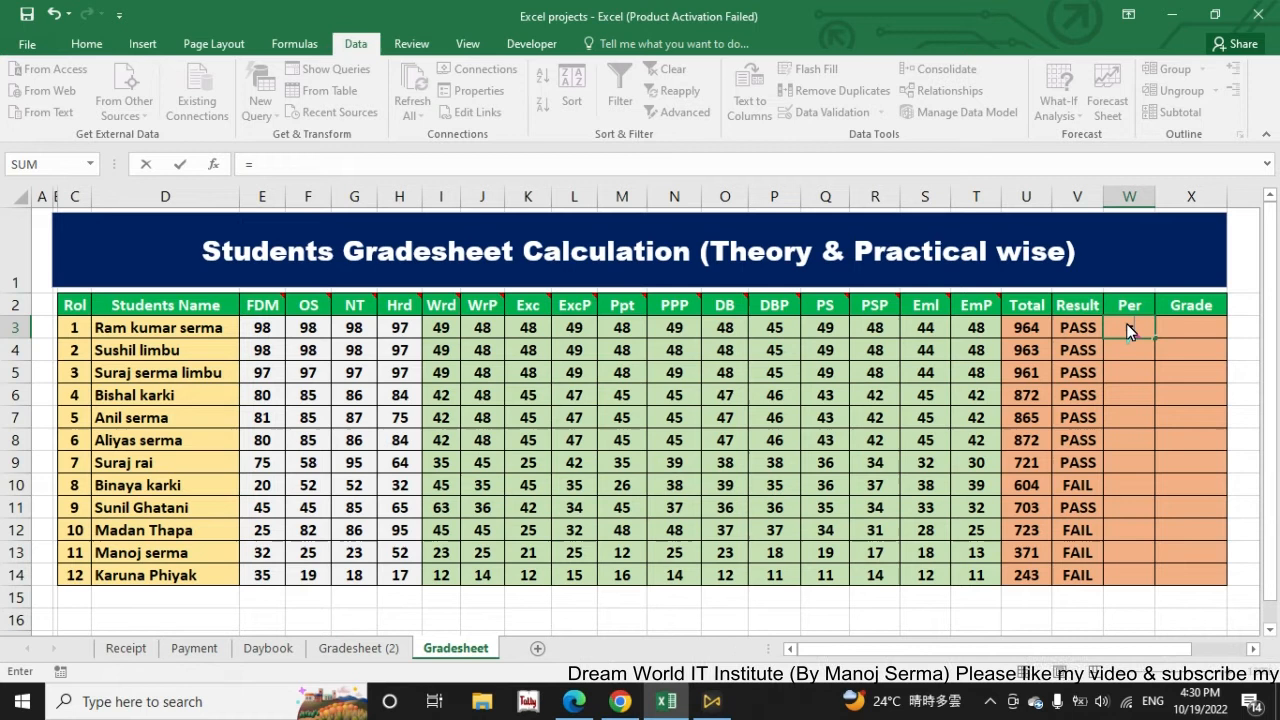
left_click(1032, 330)
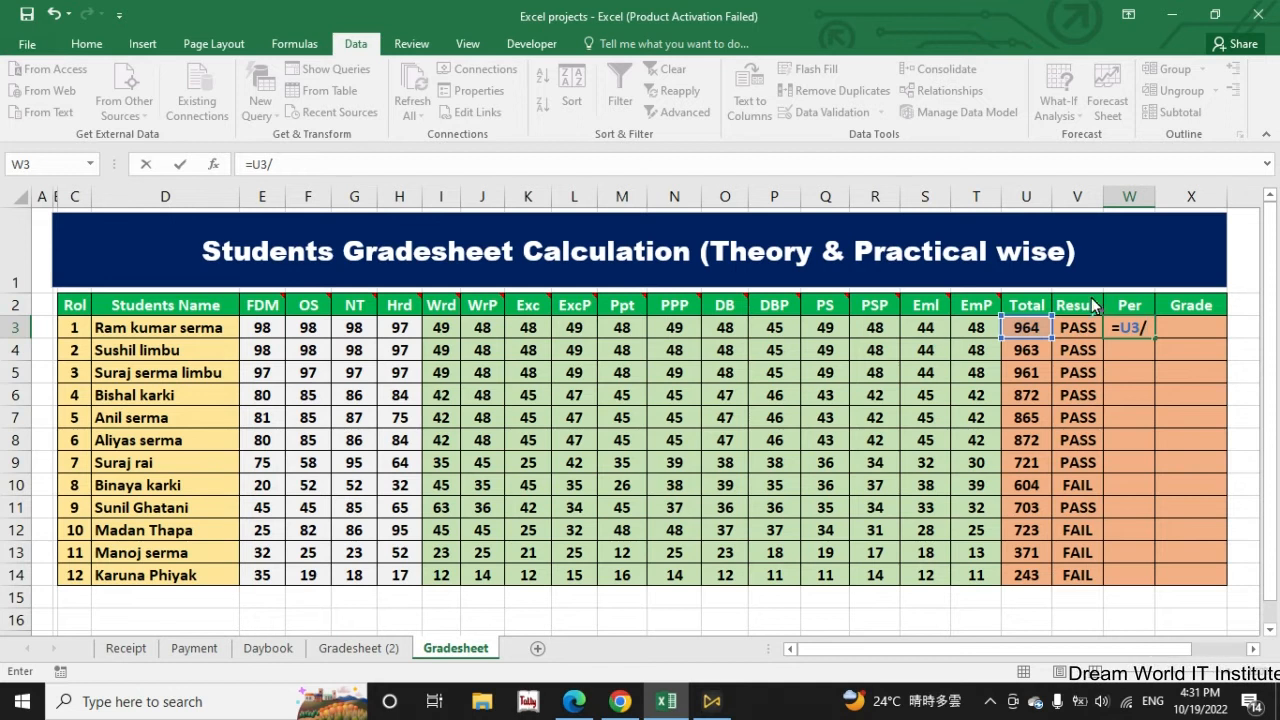
type("10")
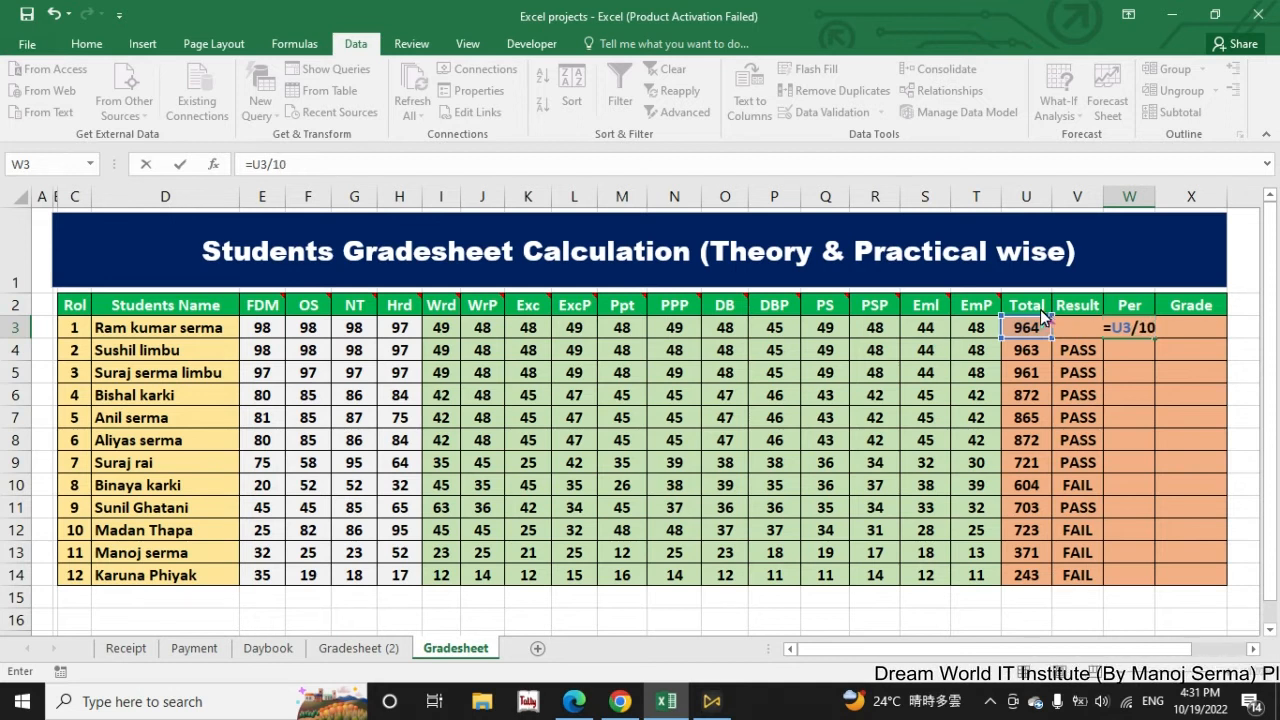
key("Return")
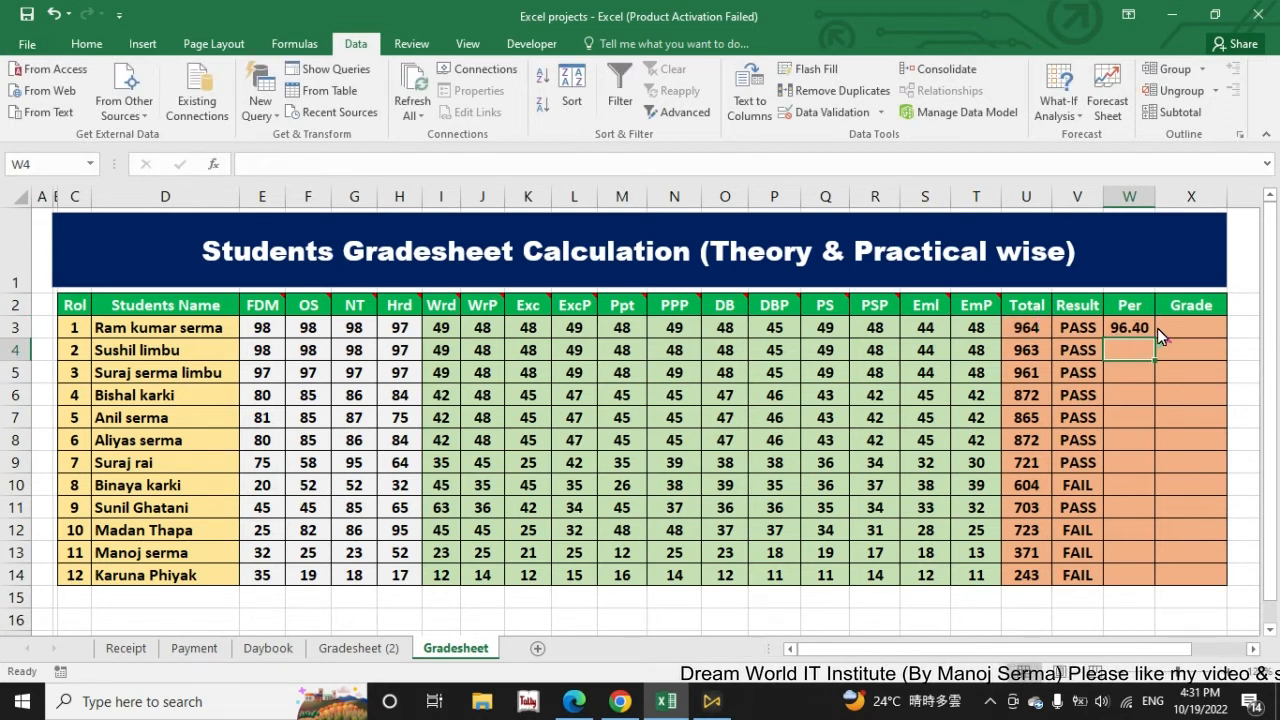
Step: Adjust the percentage in W3 to two decimal places and fill its formula down to W14
left_click(1134, 327)
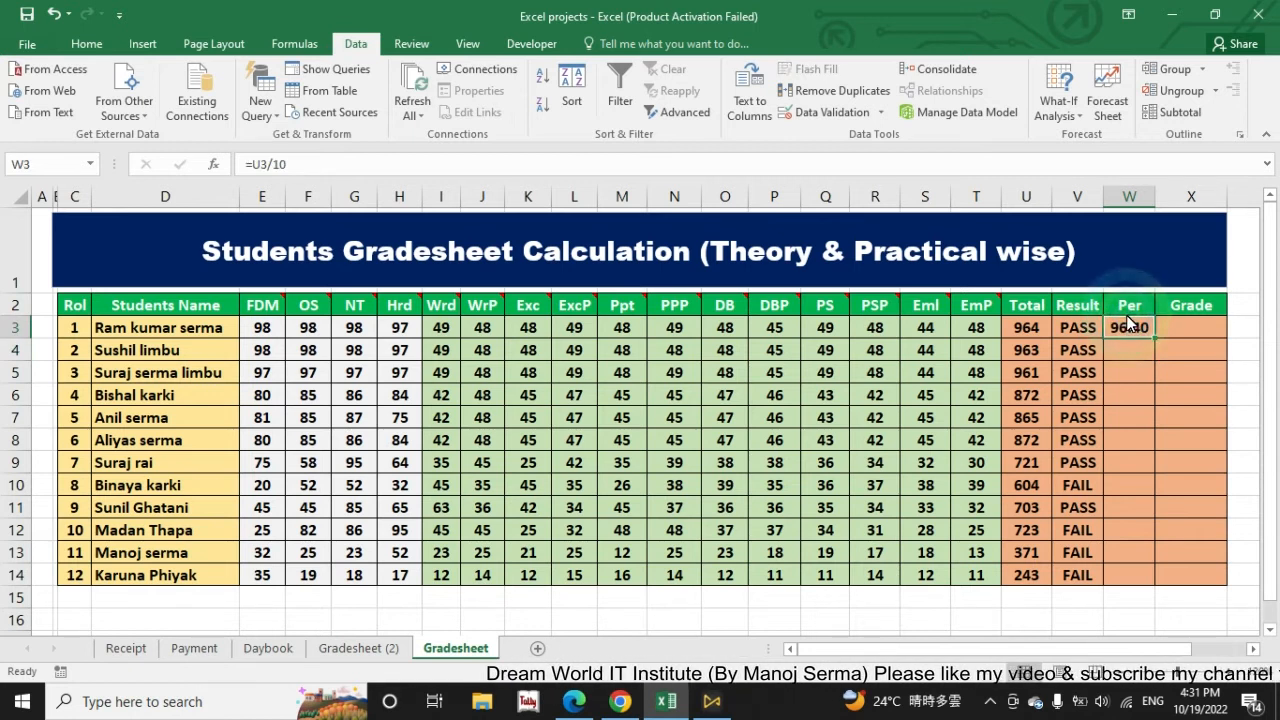
left_click(86, 46)
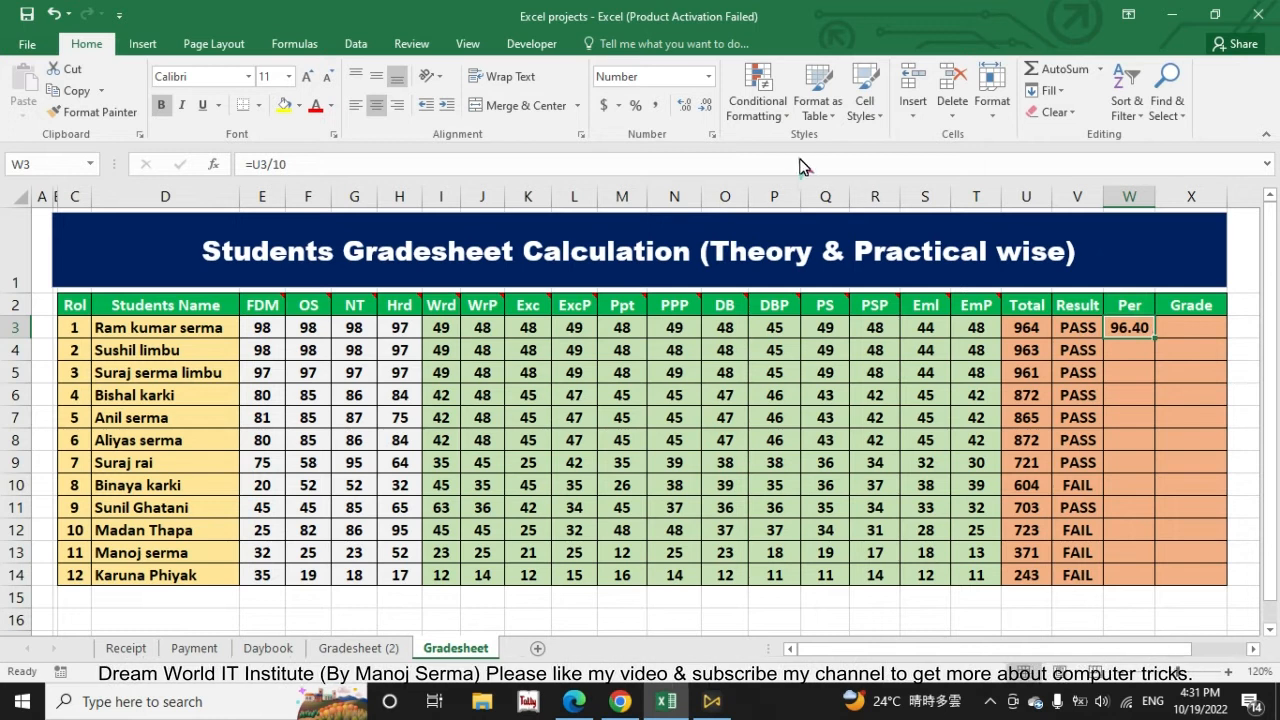
left_click(706, 106)
left_click(684, 105)
left_click(684, 105)
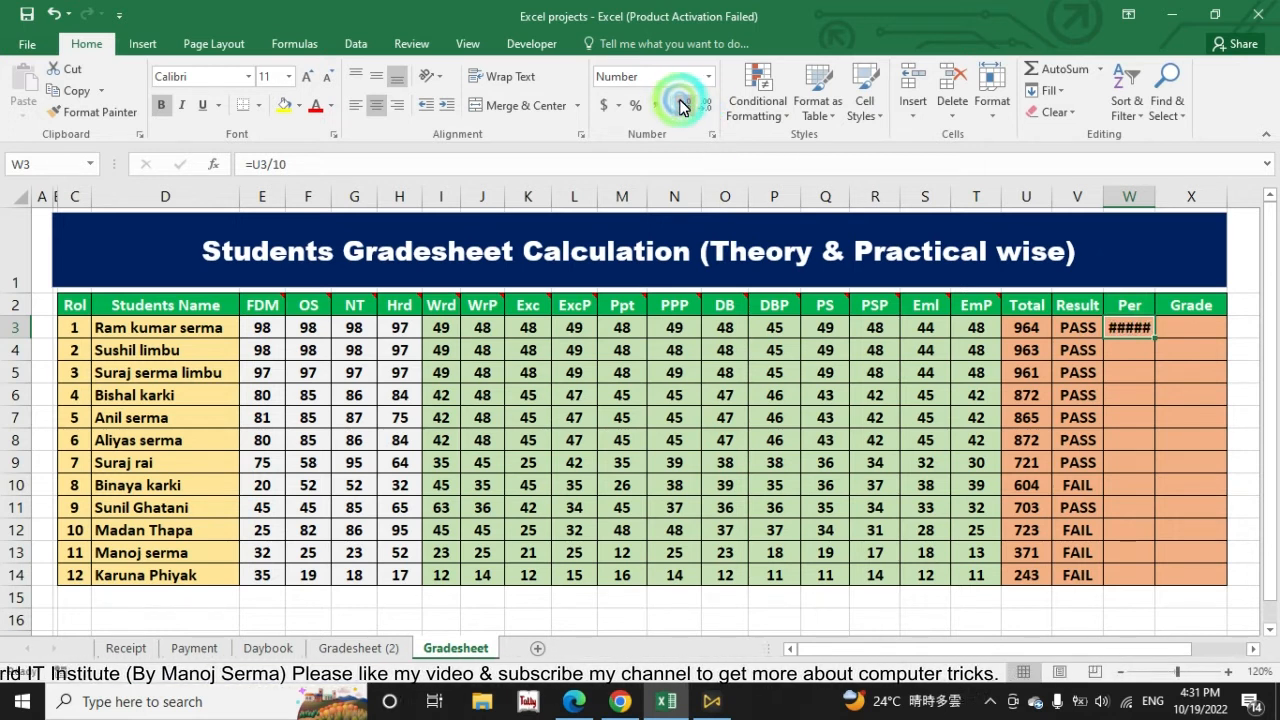
left_click(706, 106)
left_click(706, 106)
left_click(684, 105)
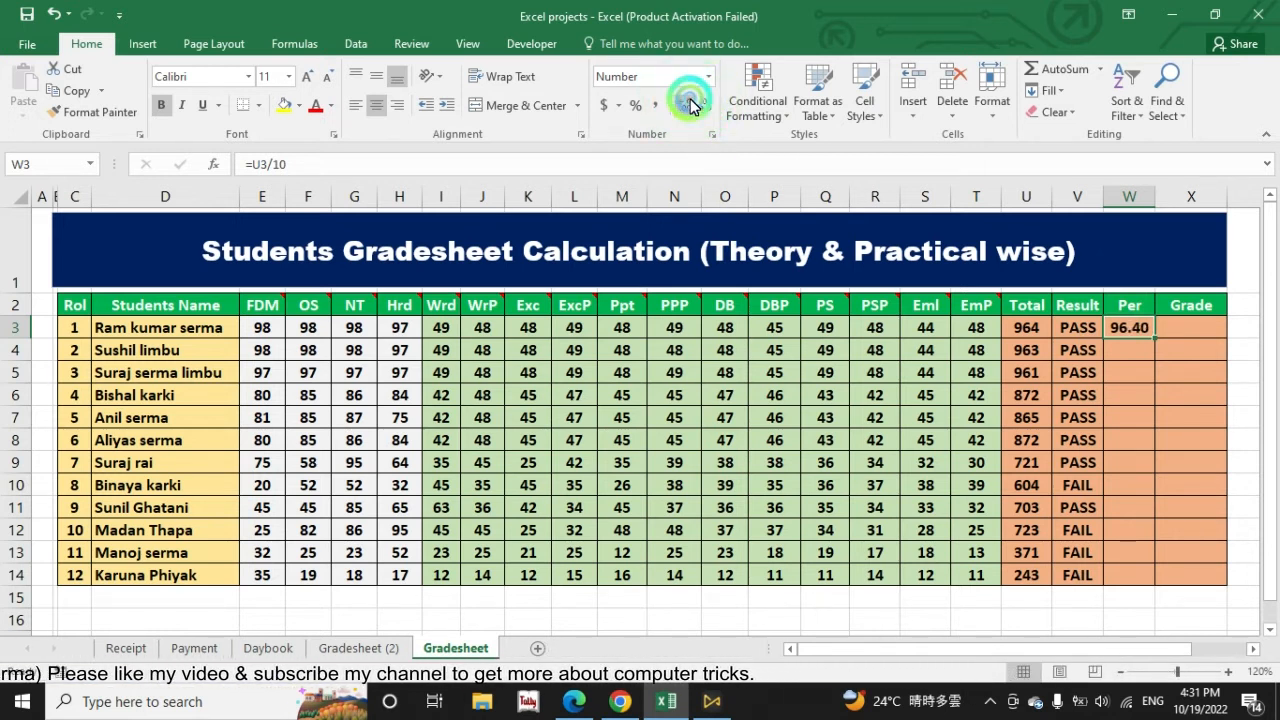
double_click(1155, 338)
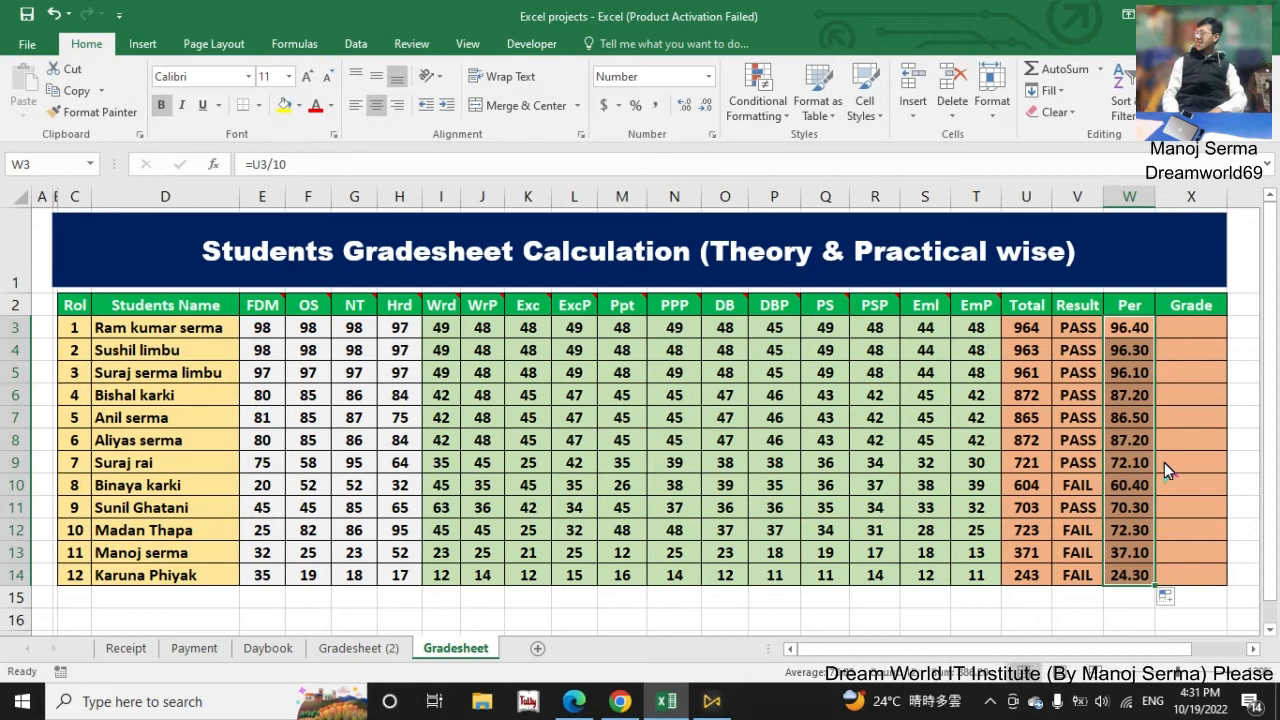
Step: Start the first student's Grade formula in X3 with =IF(W3>=90>=90,"A+",
left_click(1190, 333)
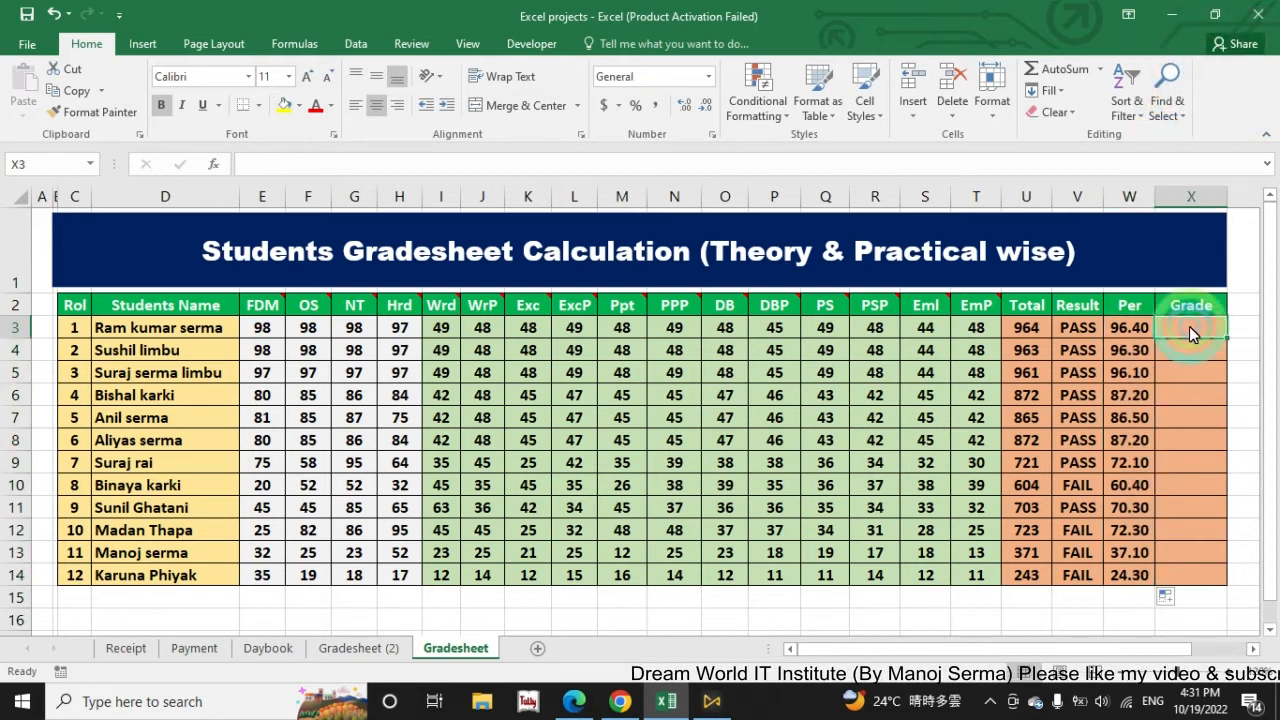
type("=IF(")
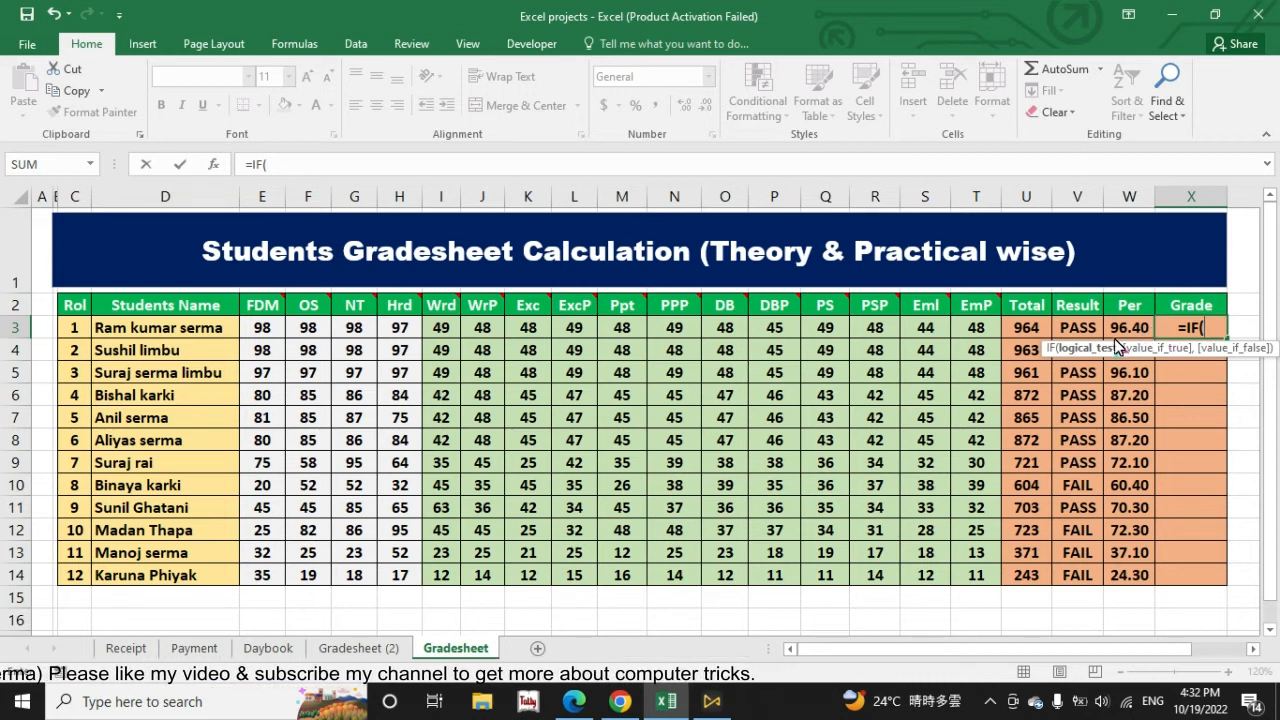
left_click(1120, 330)
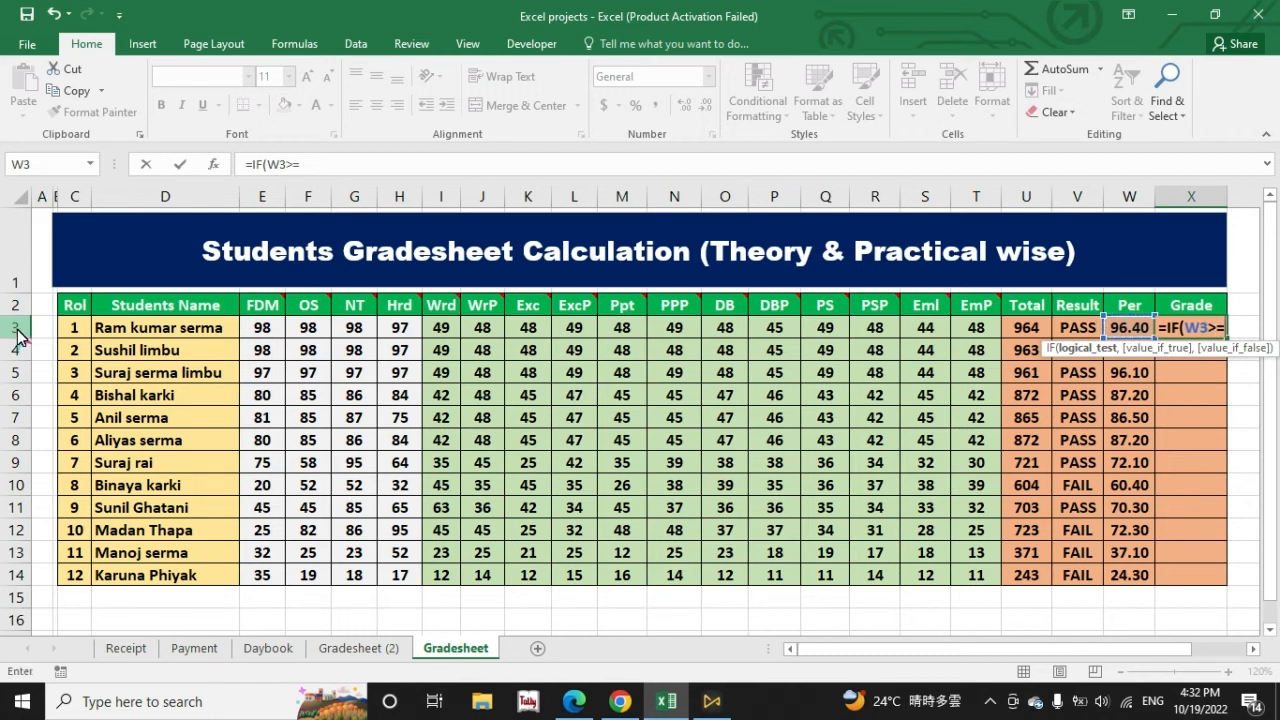
type("90>=90,")
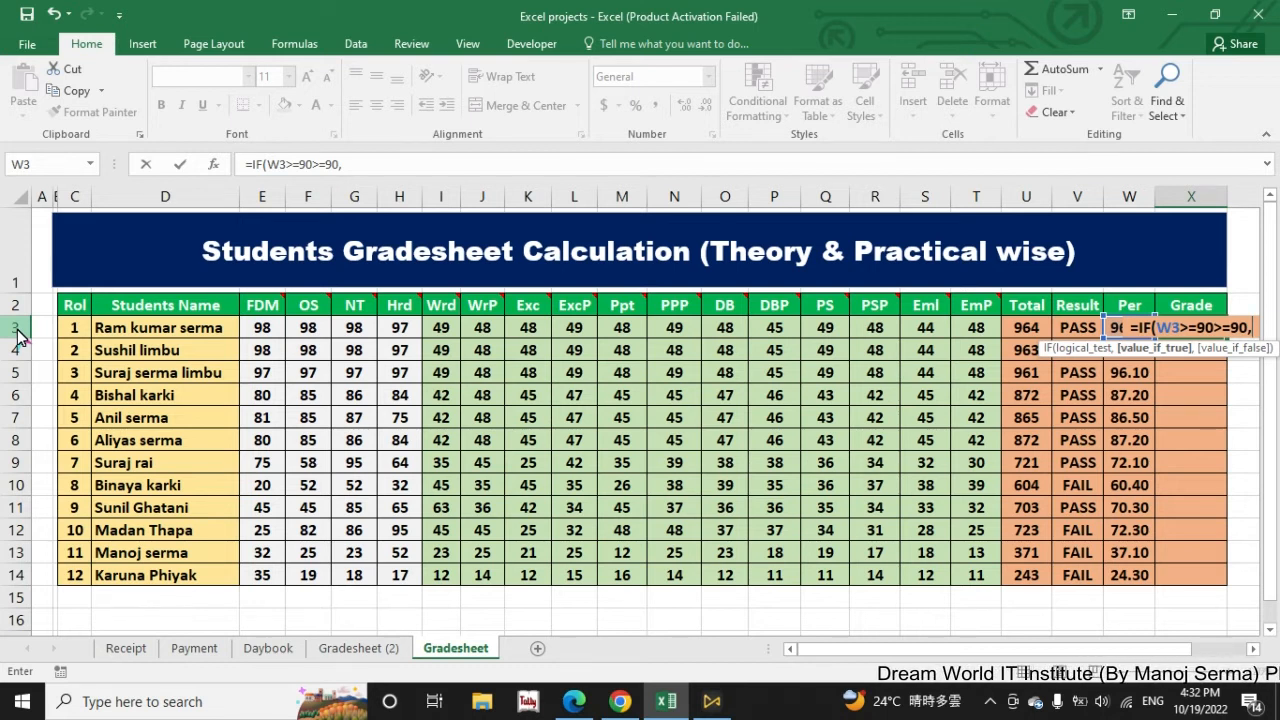
type("\"A+\"")
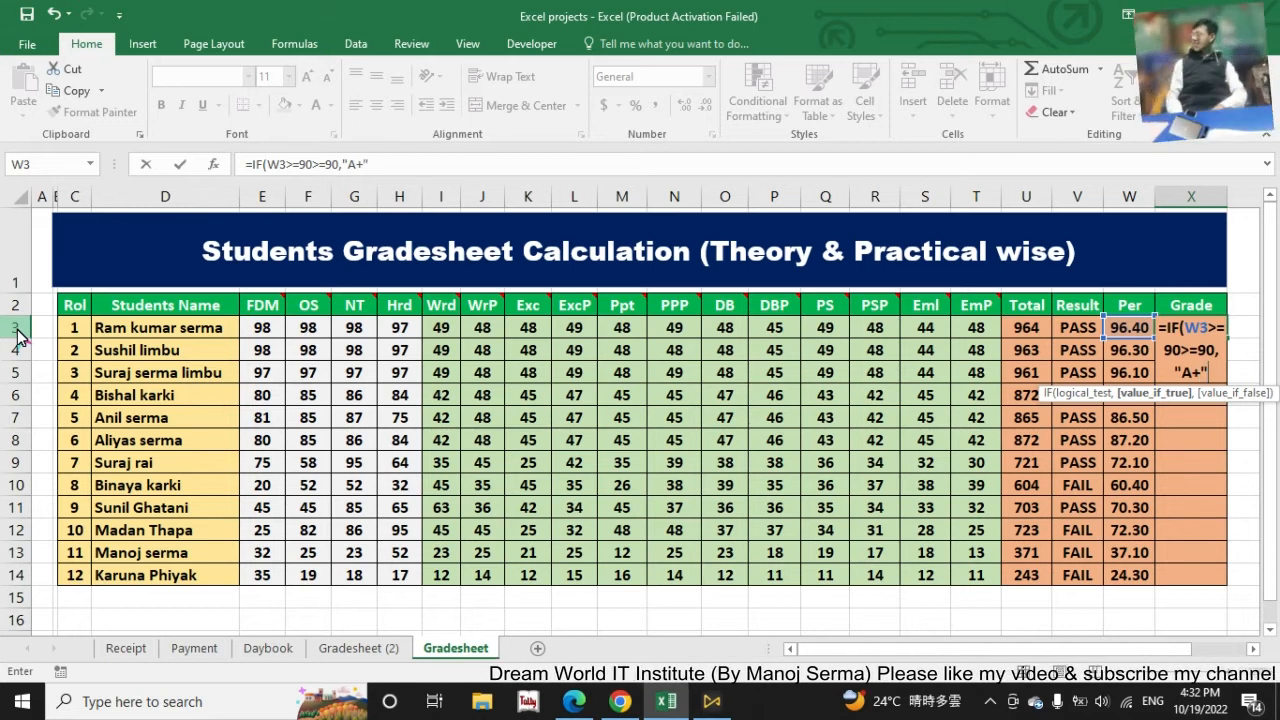
type(",")
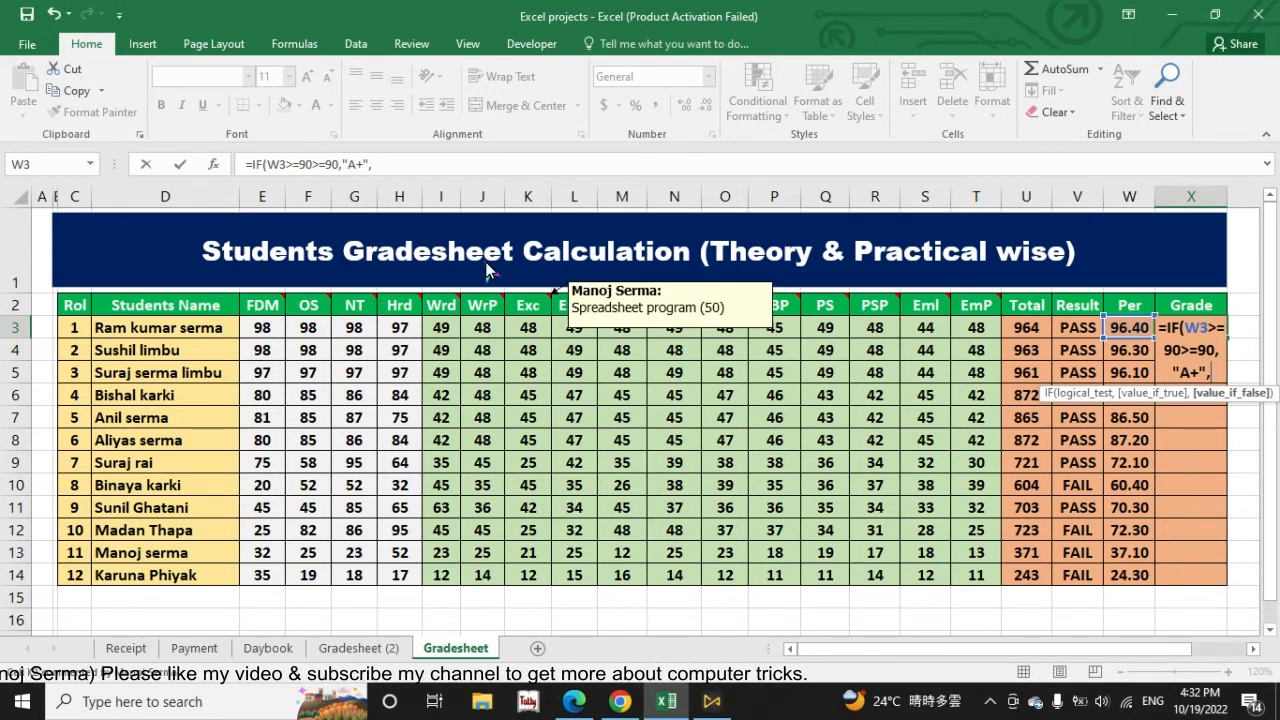
Step: Extend the Grade formula in X3 with a nested condition IF(w3>=80,"A"
left_click(405, 163)
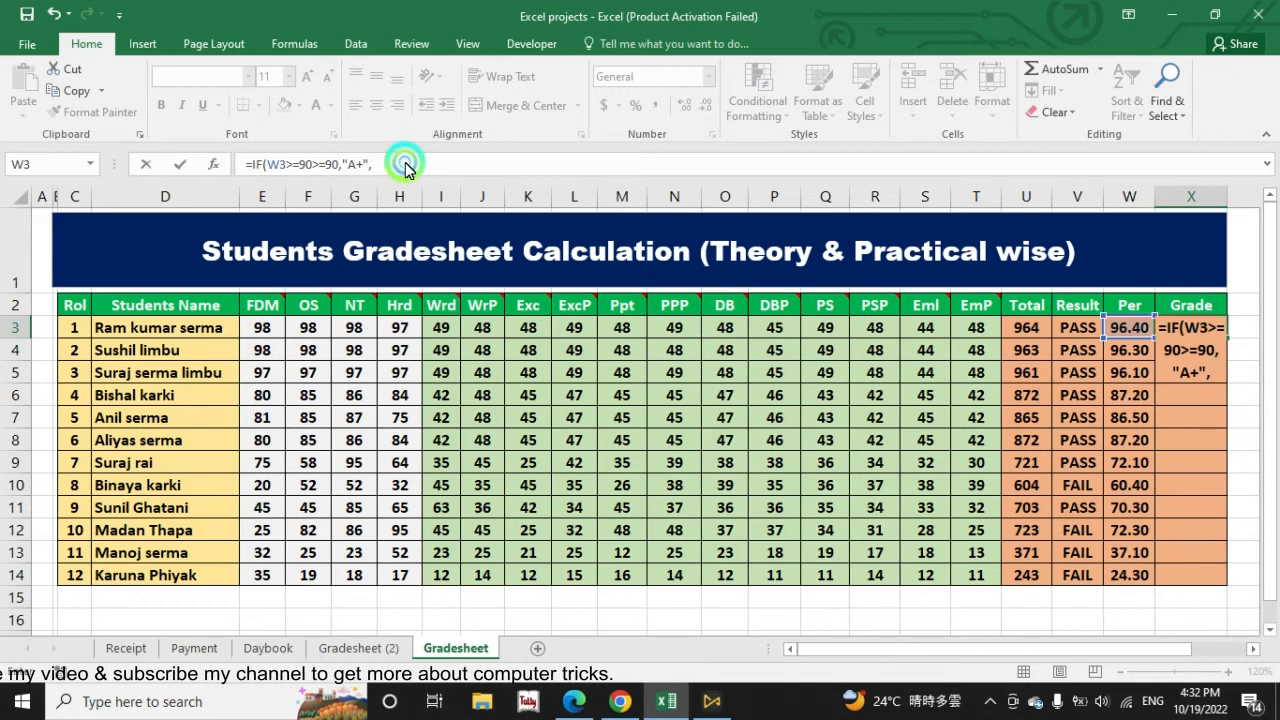
type("if")
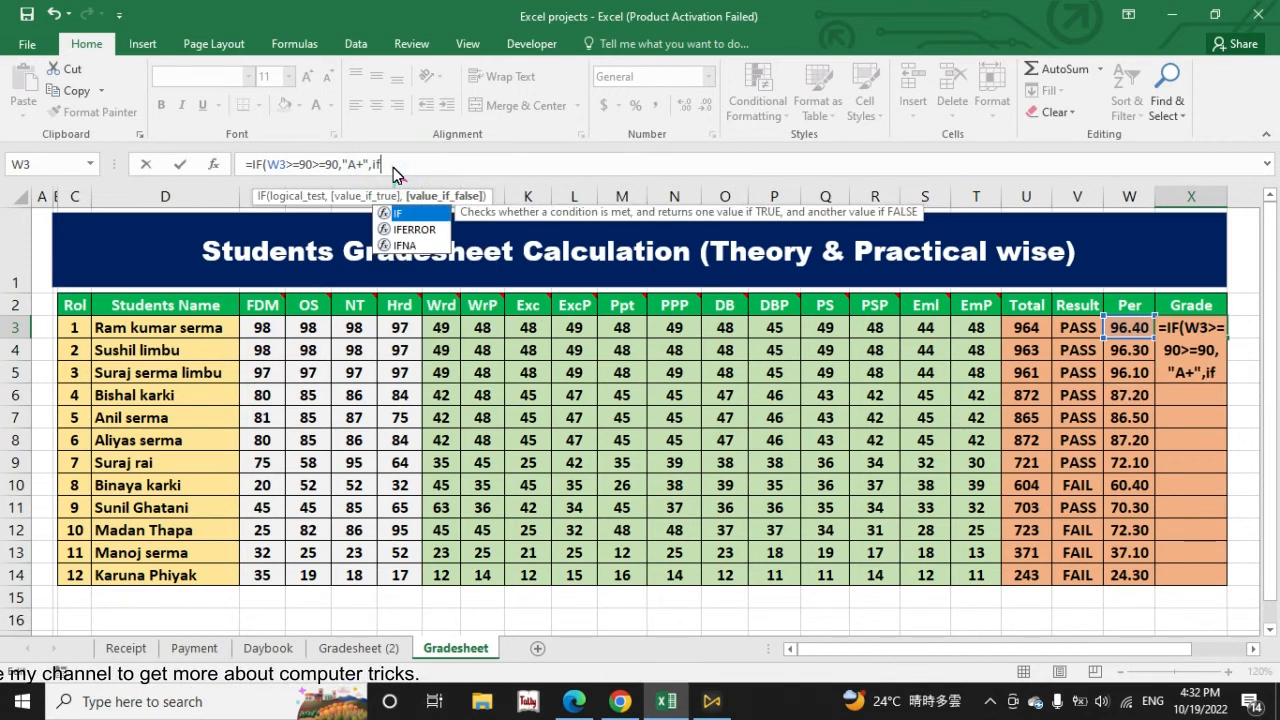
key("Tab")
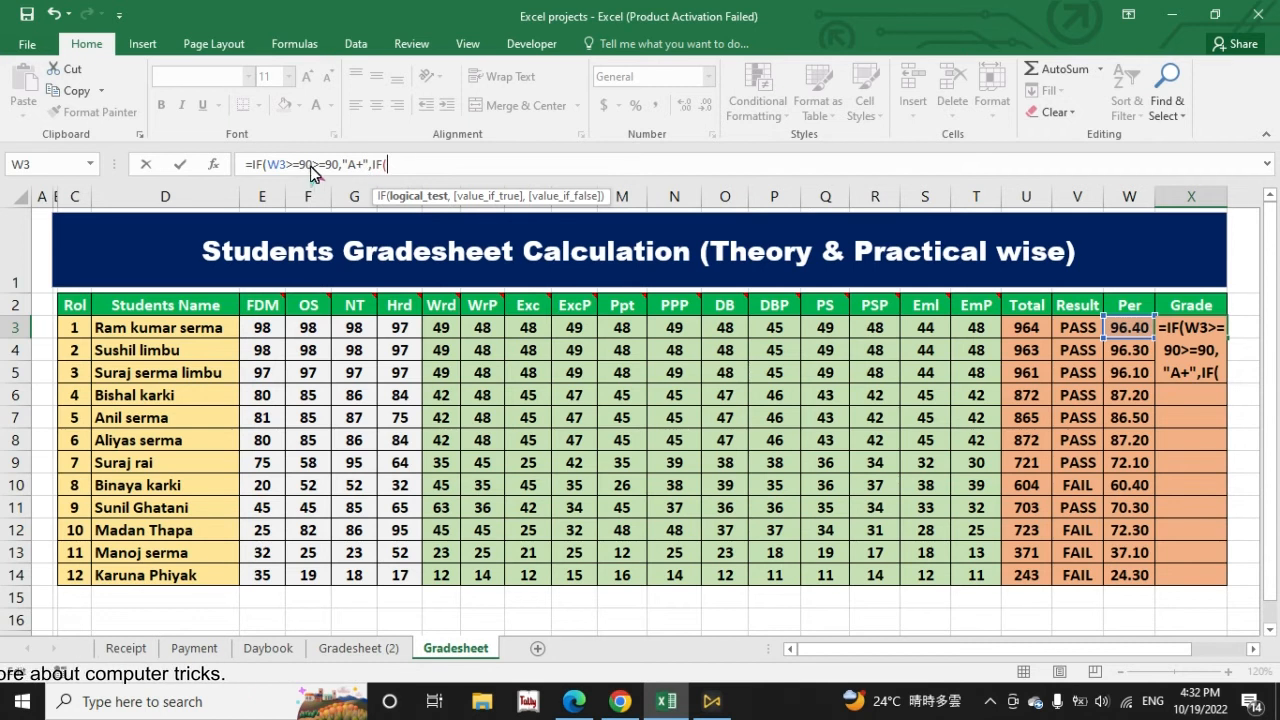
type("w3")
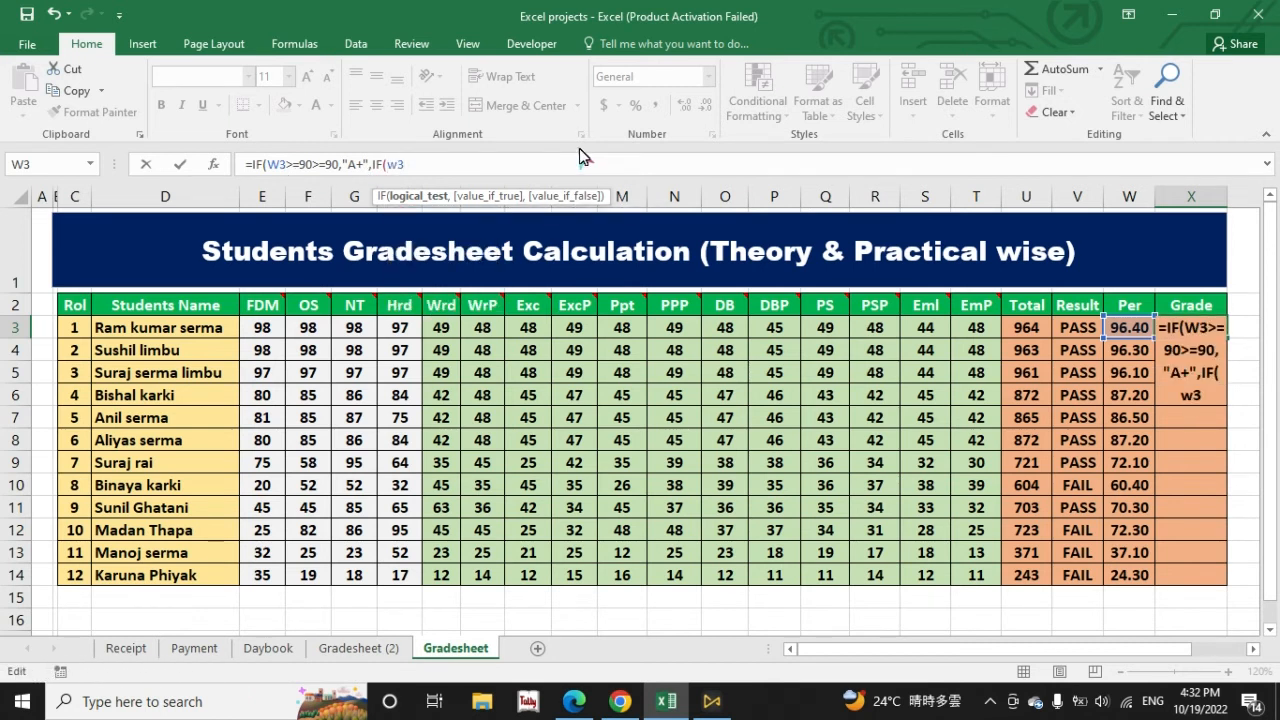
type(">=80")
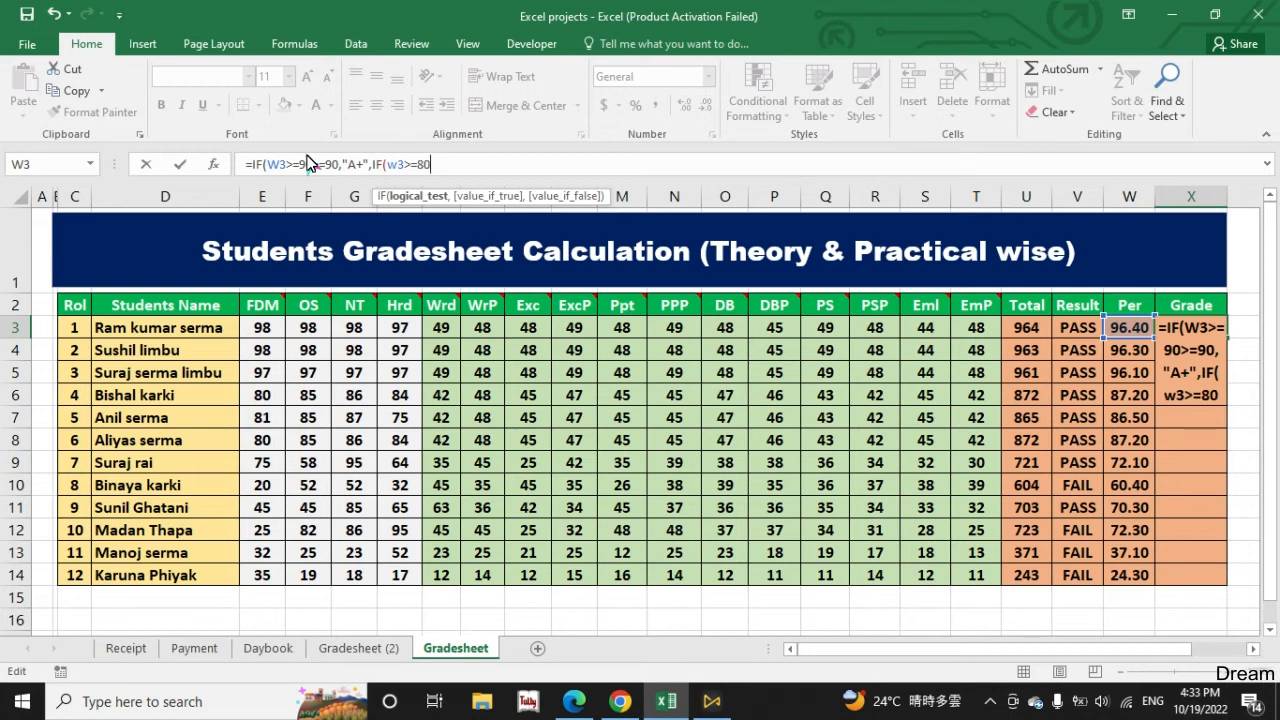
type(",\"A\"")
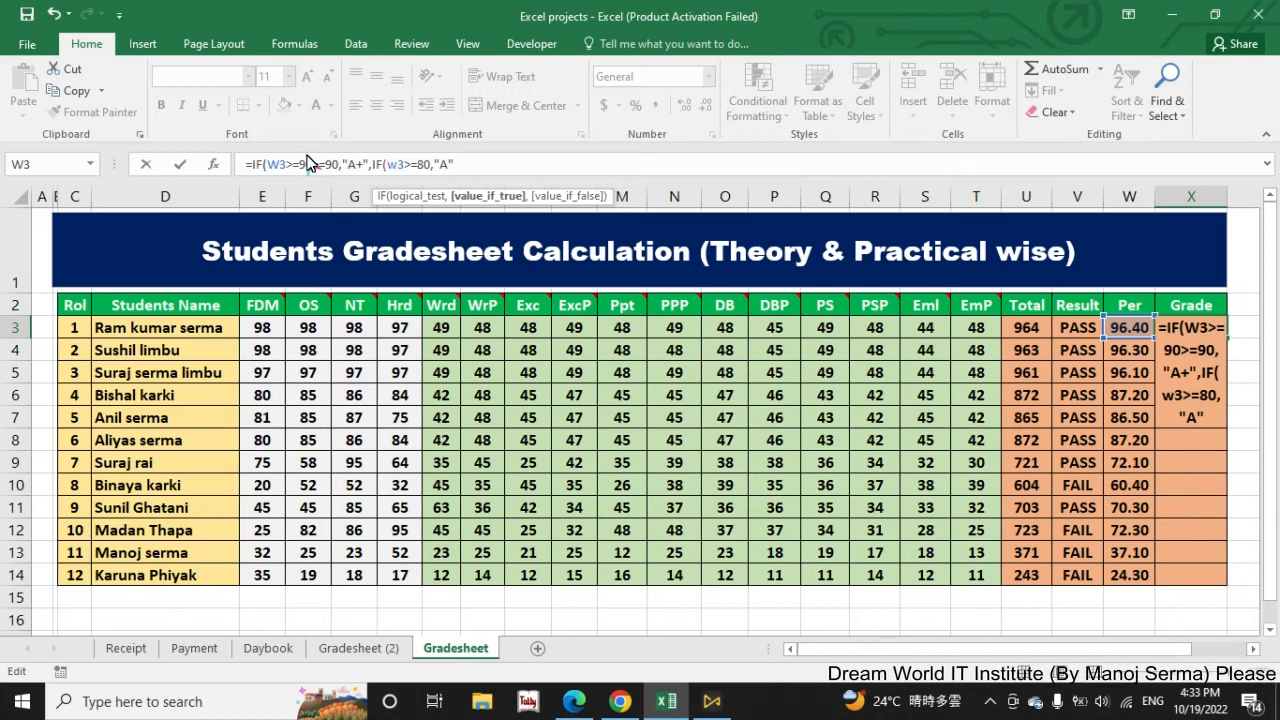
type(",IF(")
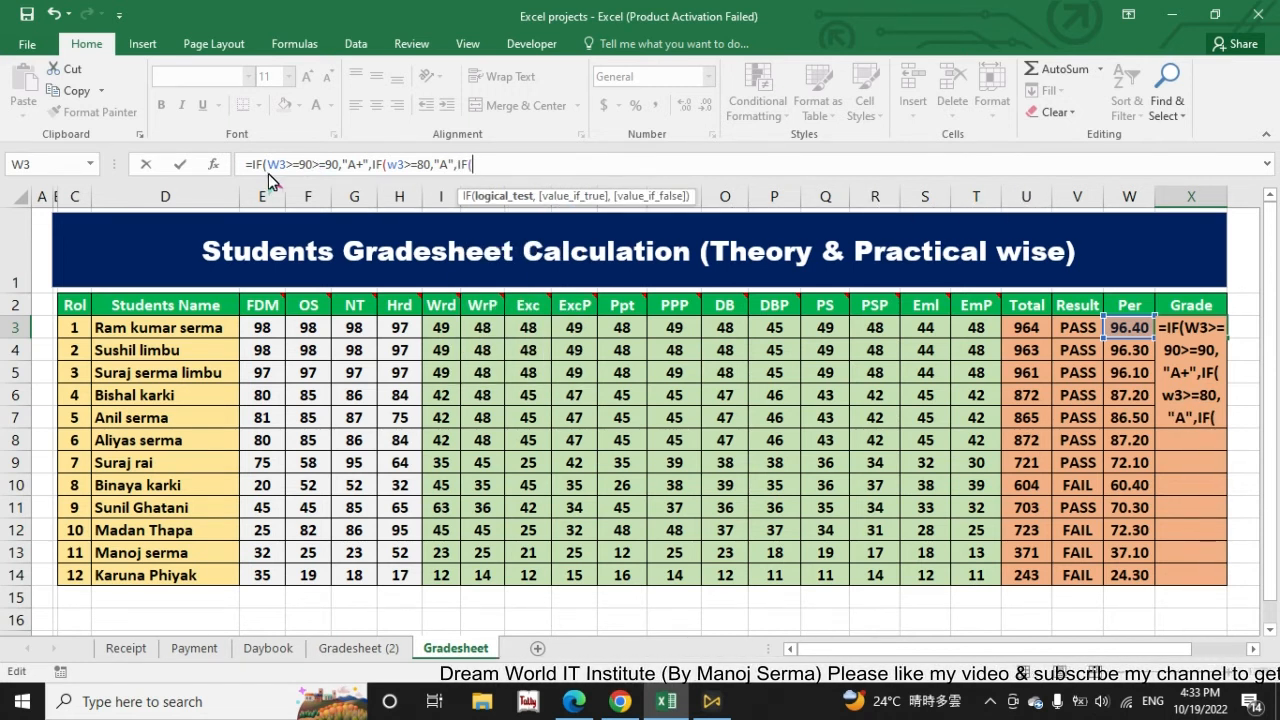
type("w3>=")
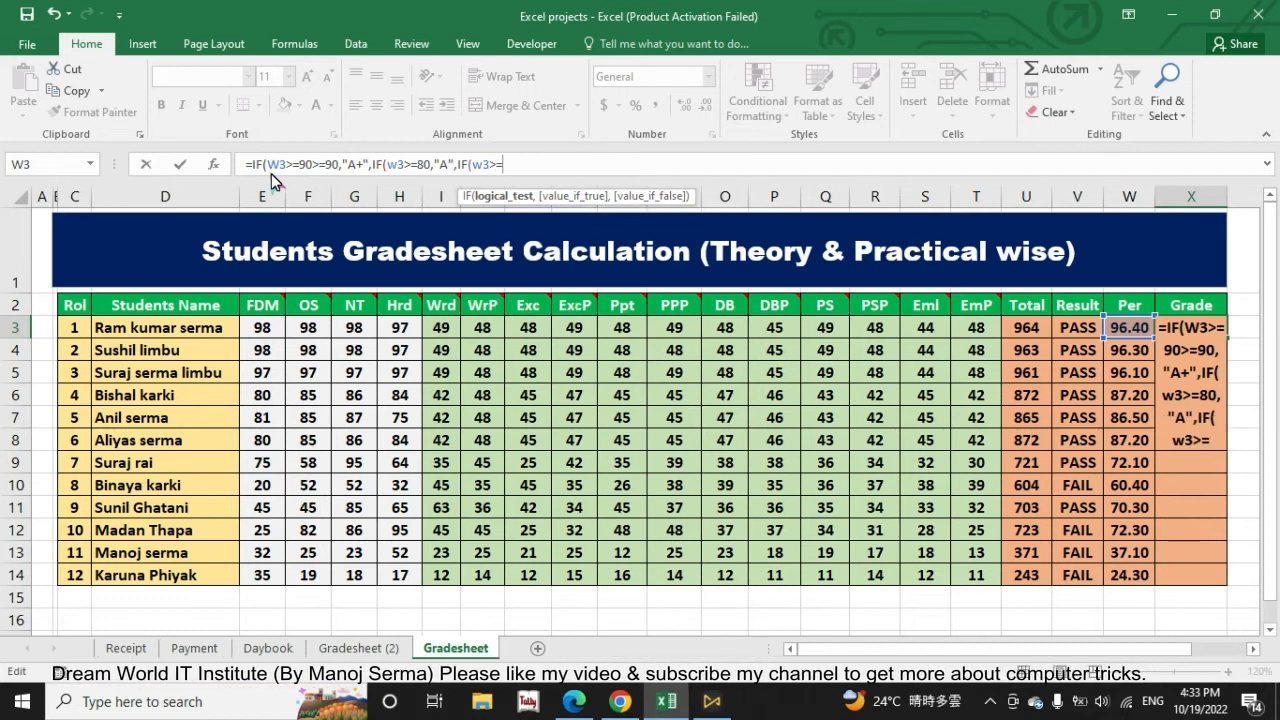
type("70")
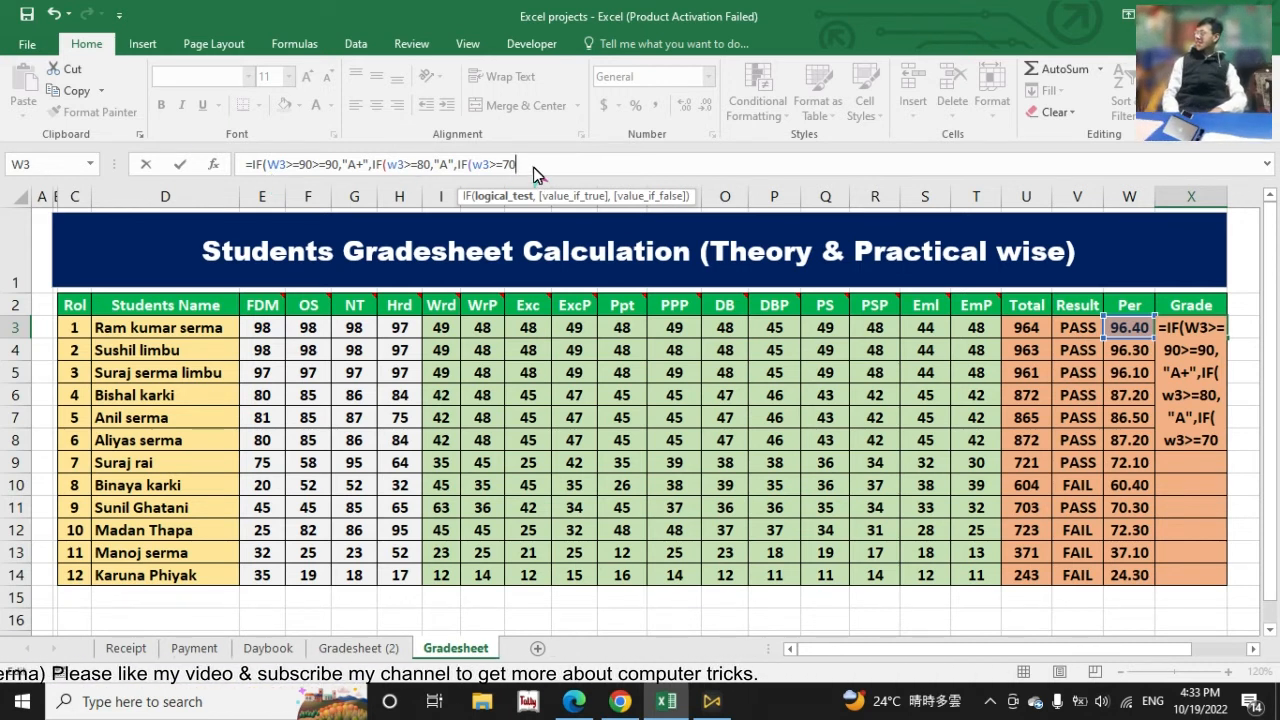
type(",")
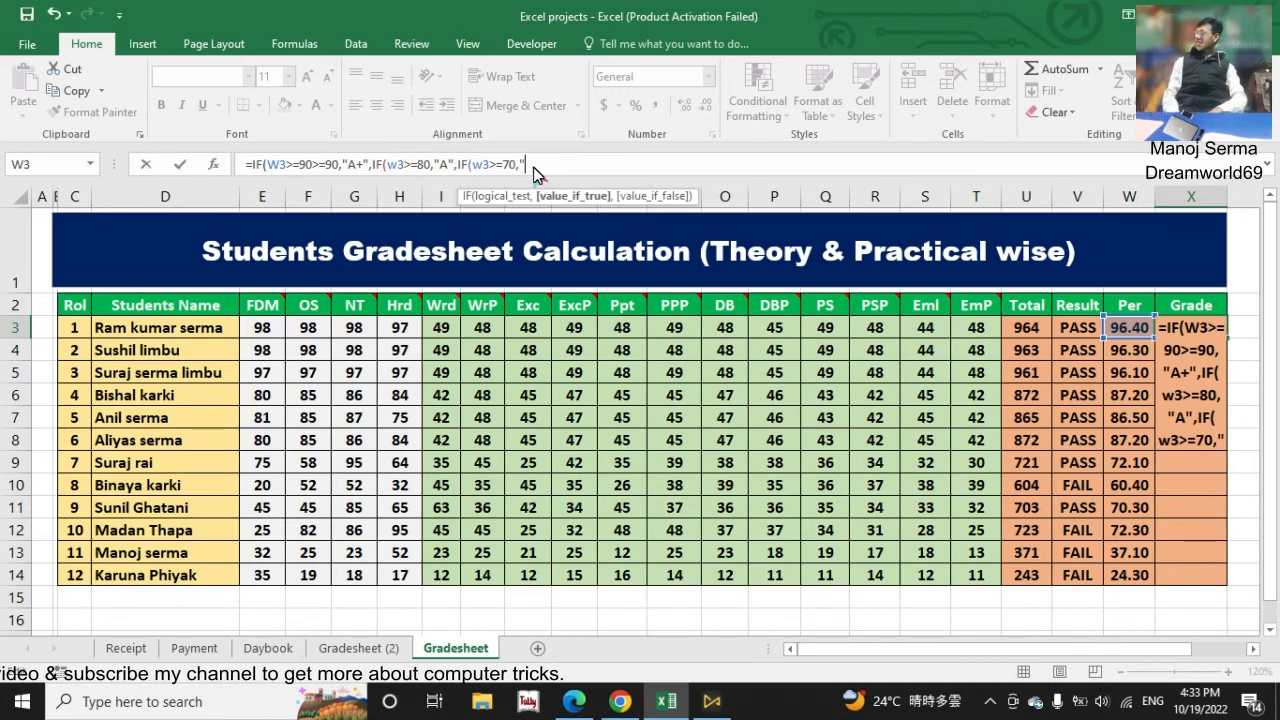
type("\"B+\",IF(")
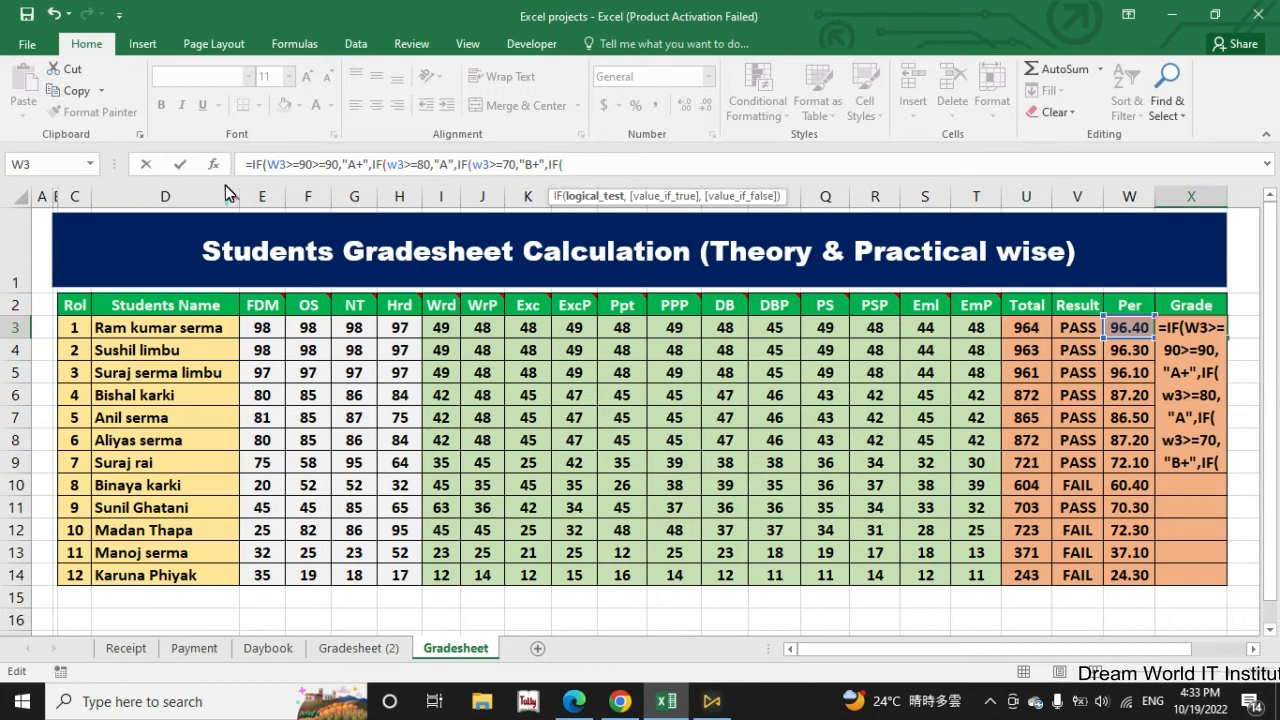
Step: Complete the open nested IF in X3's Grade formula with w3>=60,"B" and open another IF
type("w3")
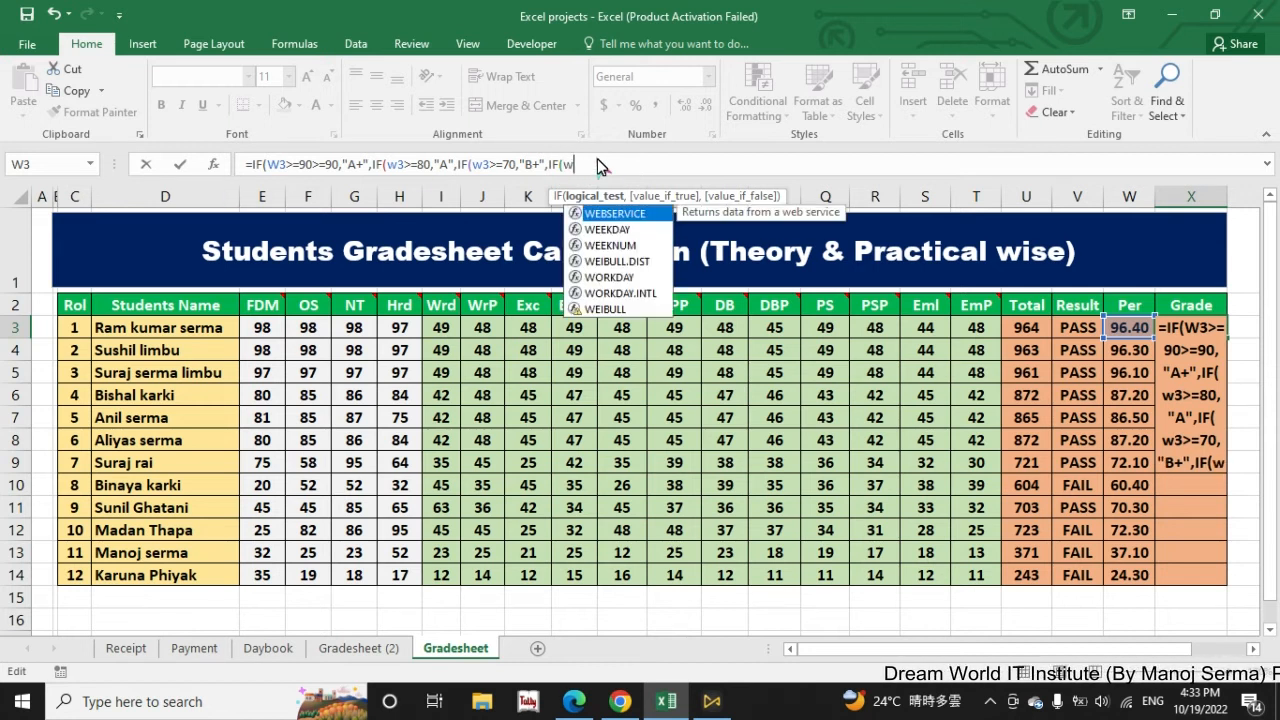
type(">=")
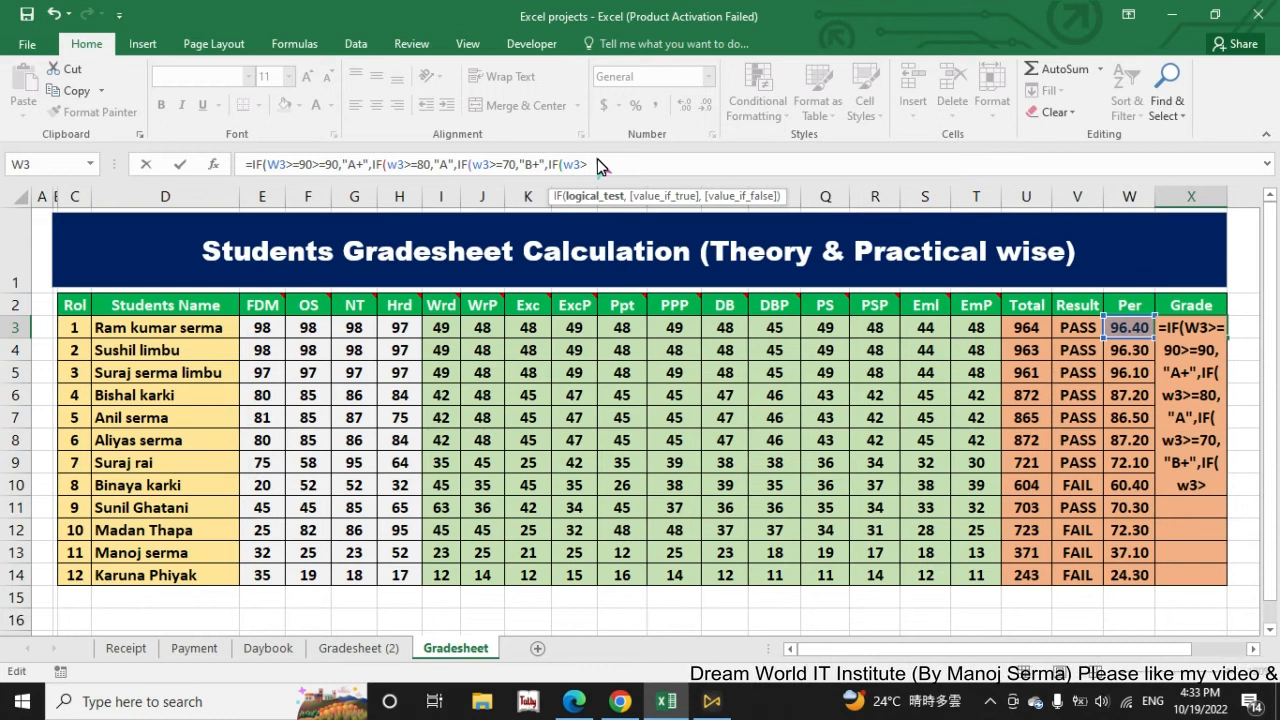
type("60,\"B\"")
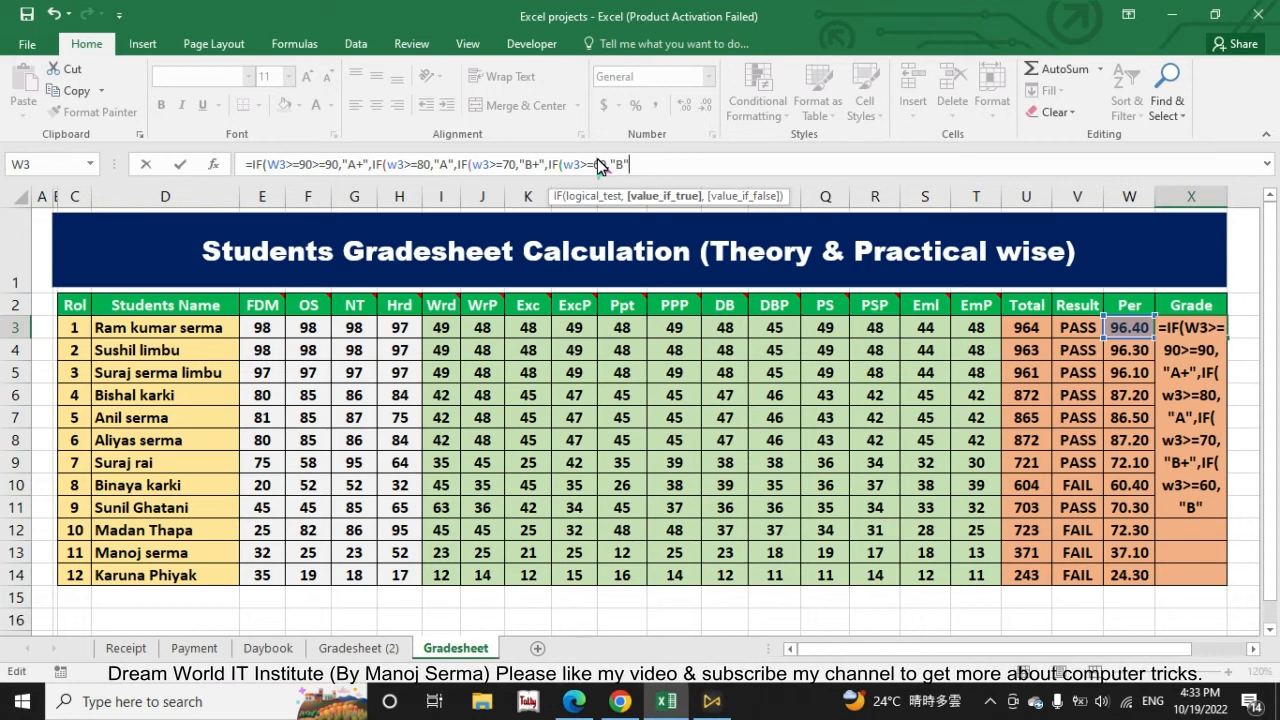
type(",IF(")
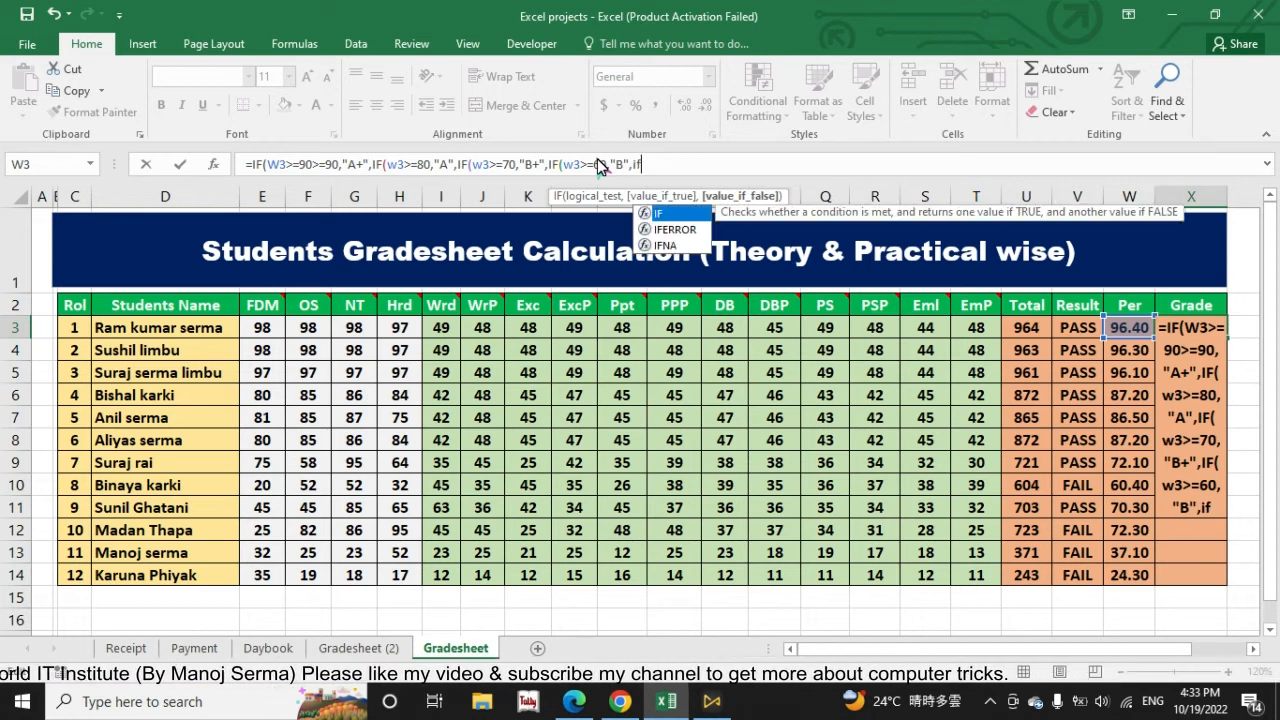
type("w3")
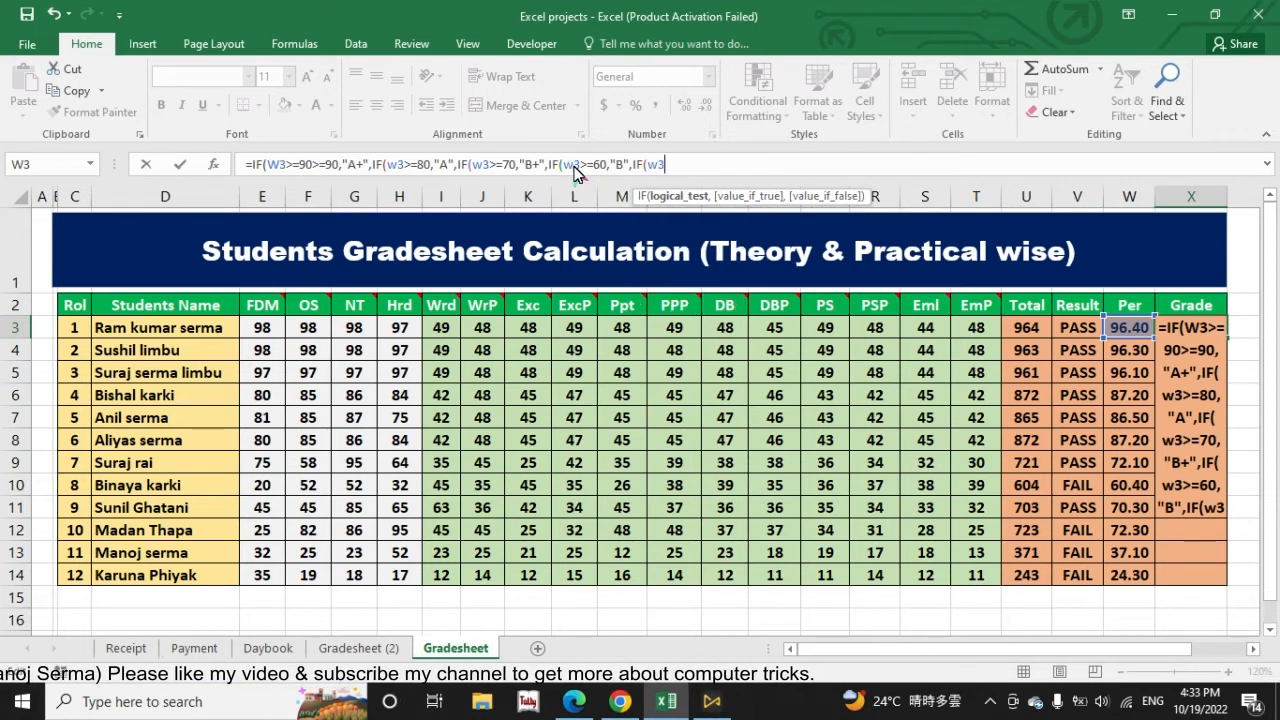
type(">=")
type("50,\"C+\",IF(")
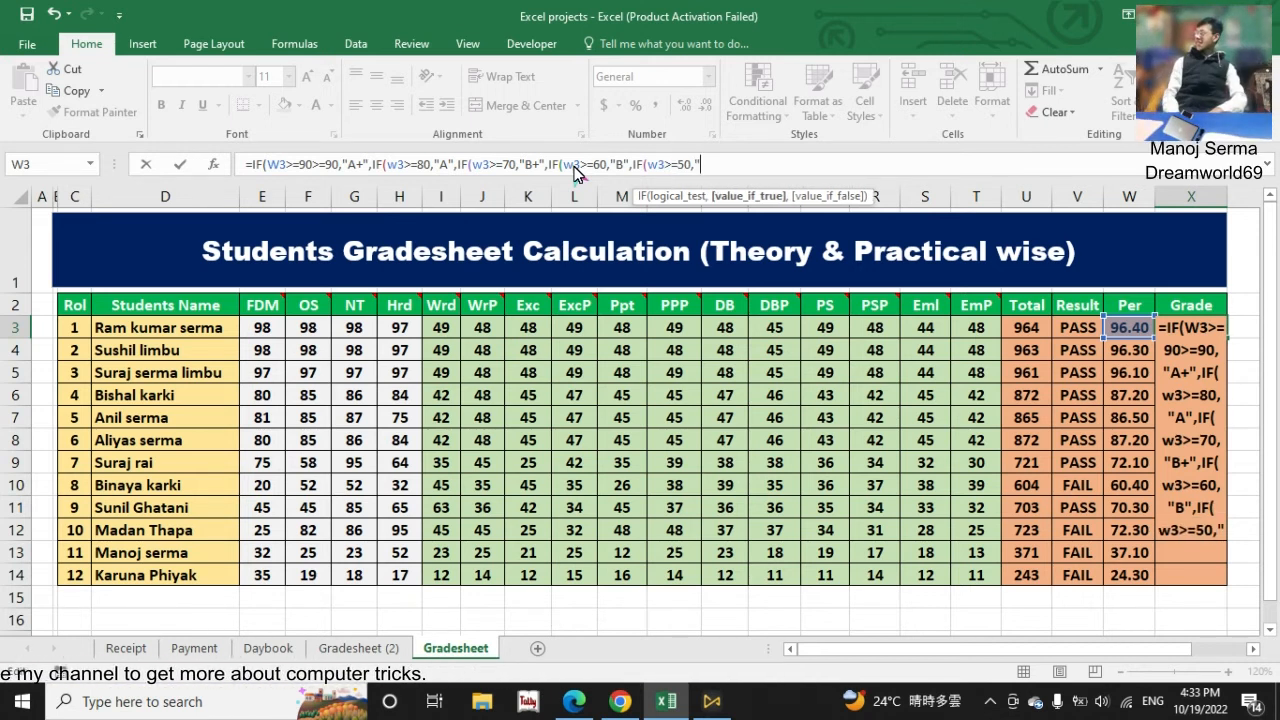
type("w3>=")
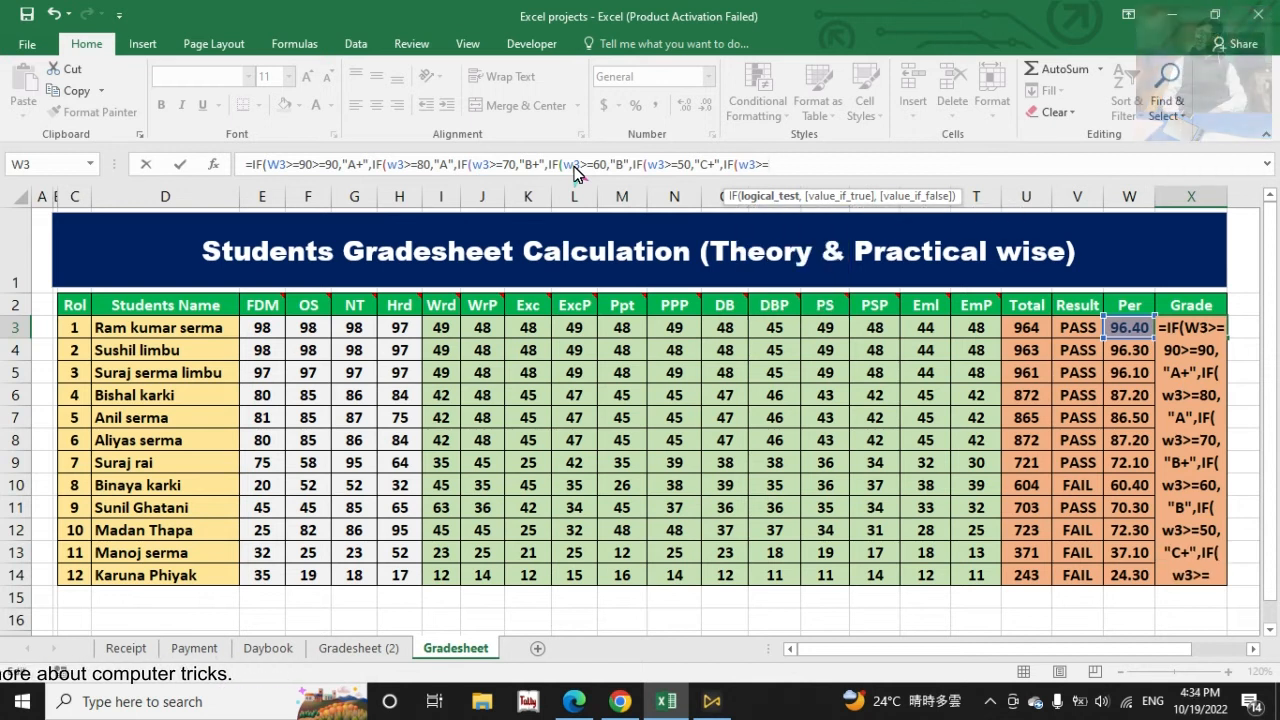
type("40,\"C\",IF(w3>=")
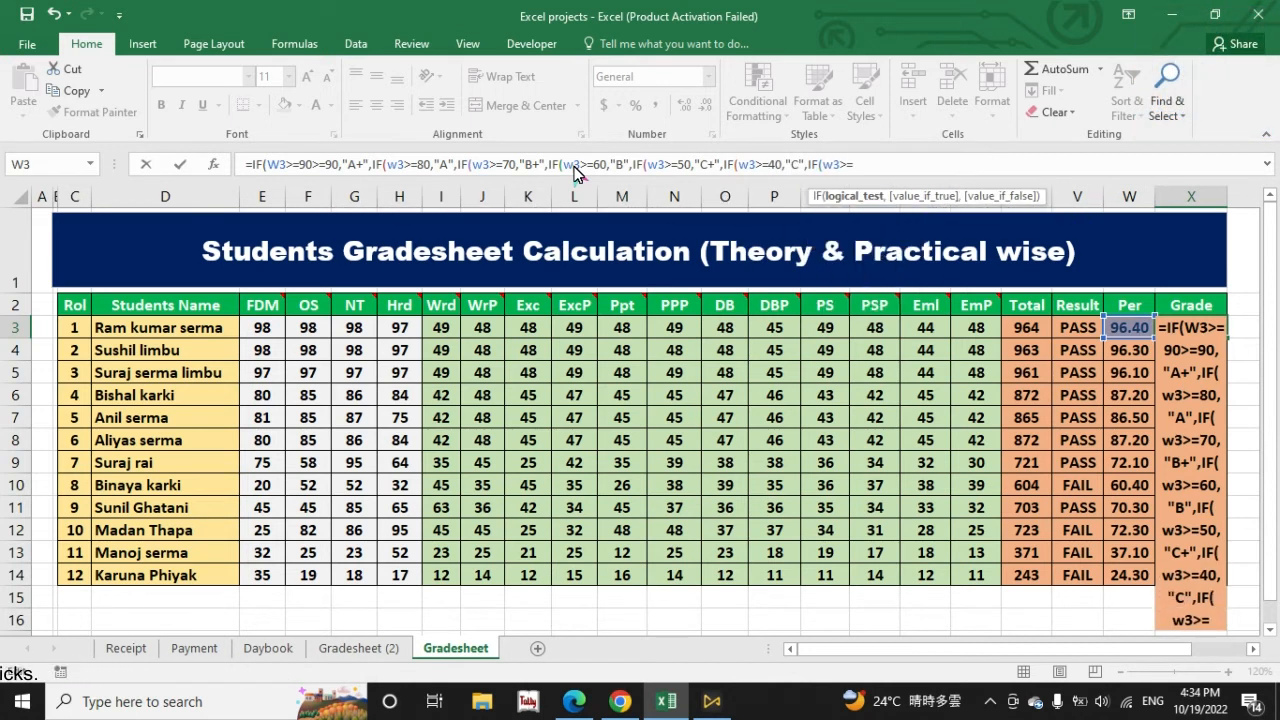
type("30,\"D+\",")
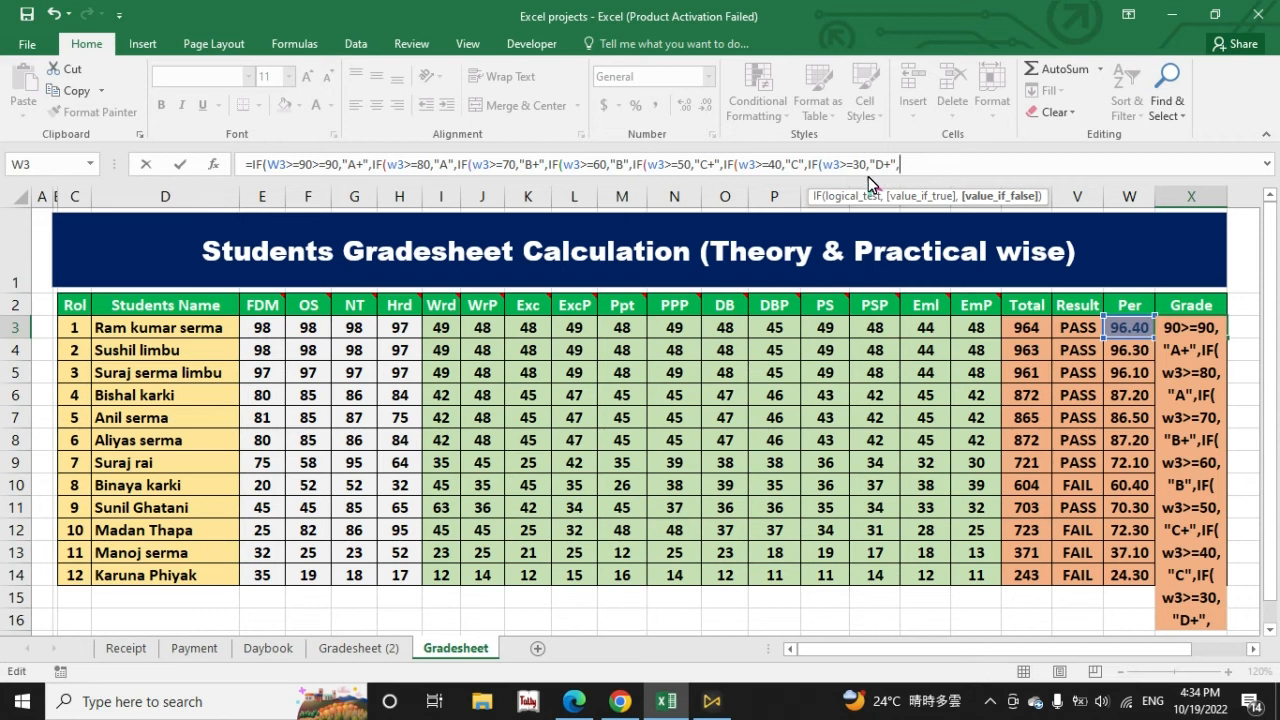
Step: Finish the Grade formula in X3 with 30,"D+","D" and seven closing parentheses, and fill it down to X14
type("\"D\"")
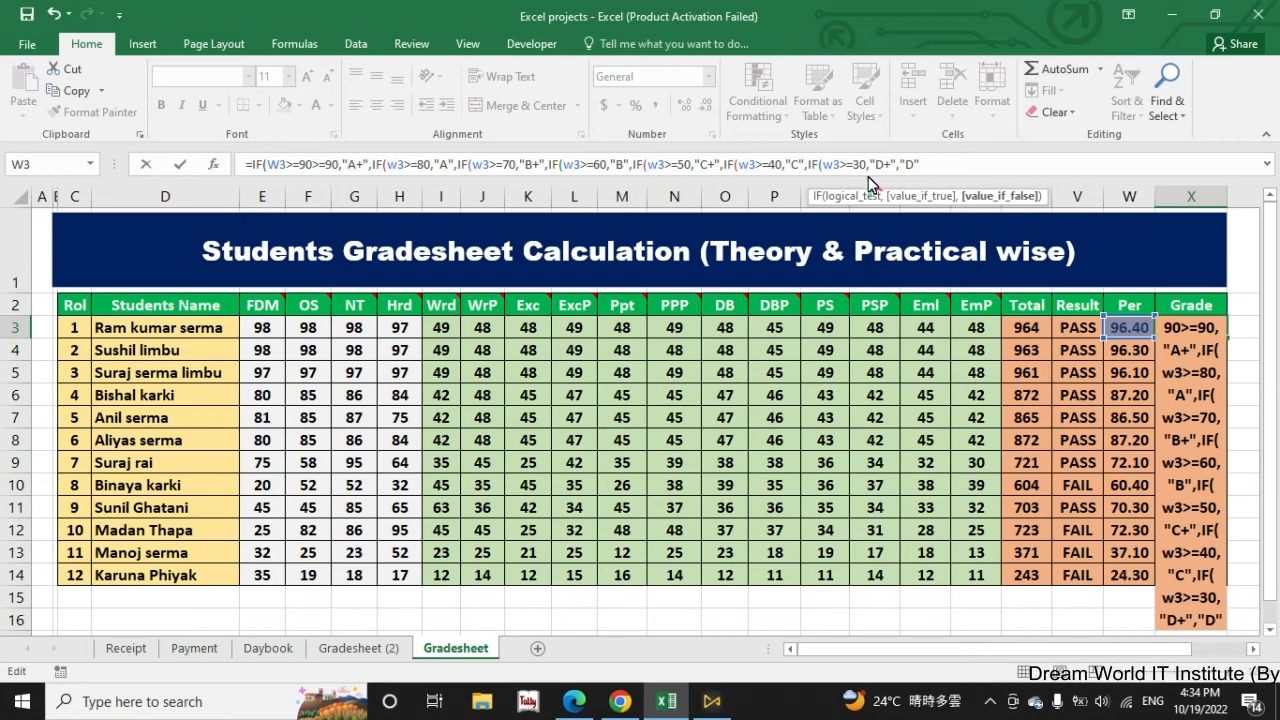
type("))")
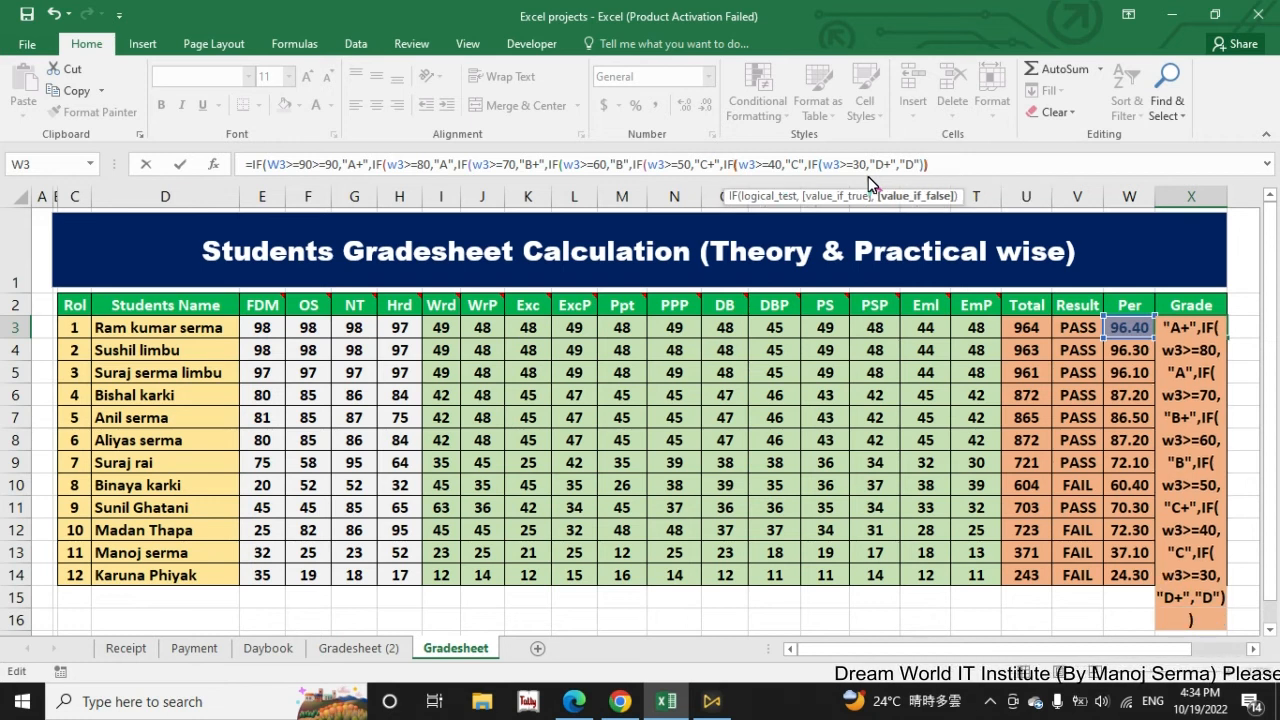
type("))")
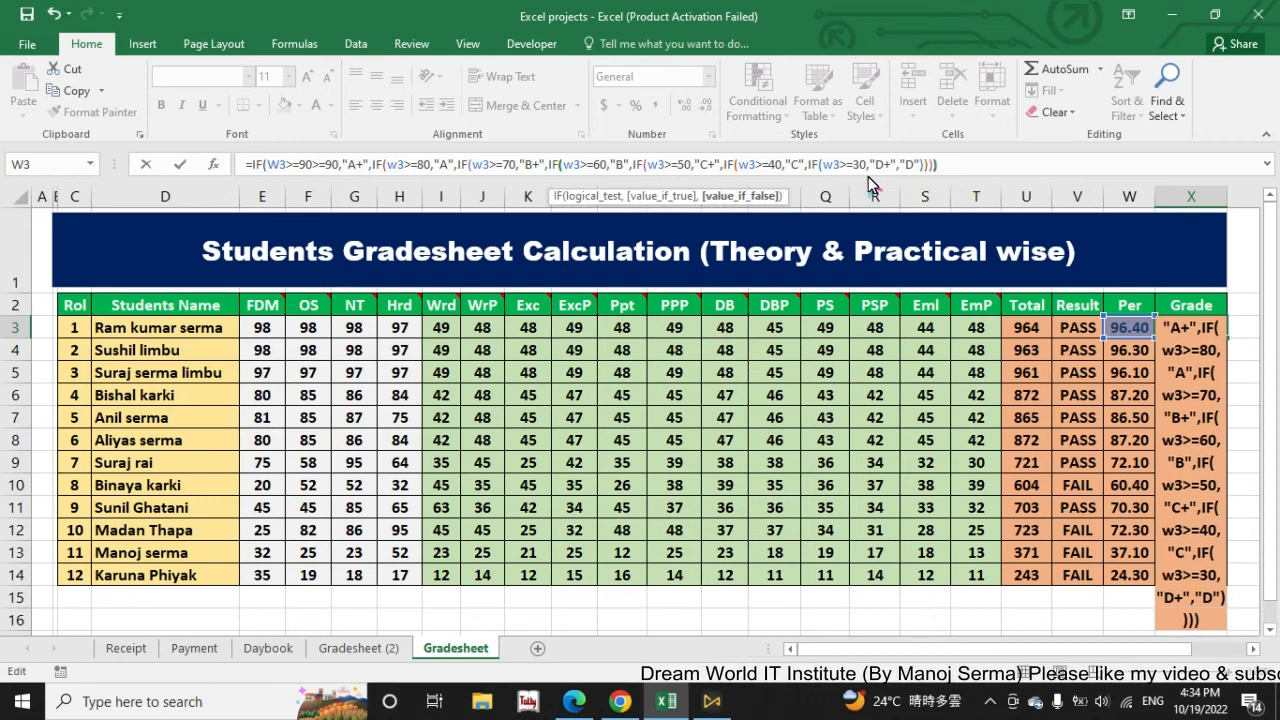
key("BackSpace")
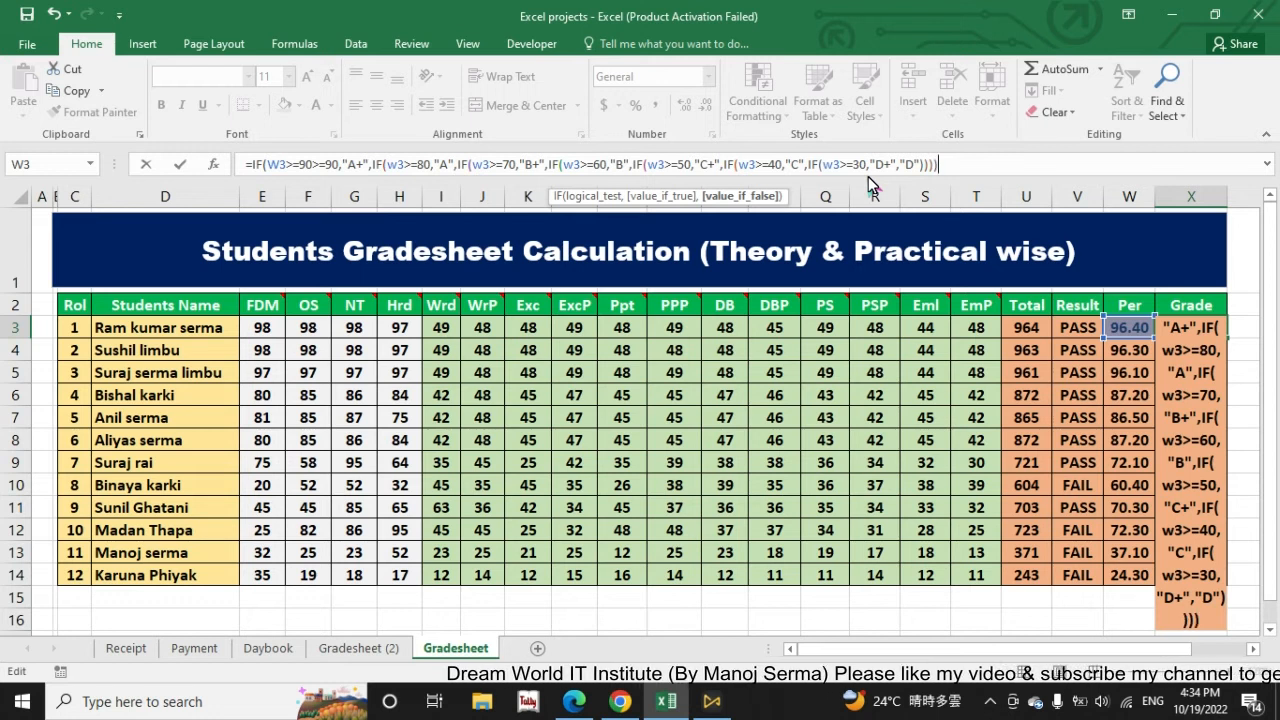
type("))))")
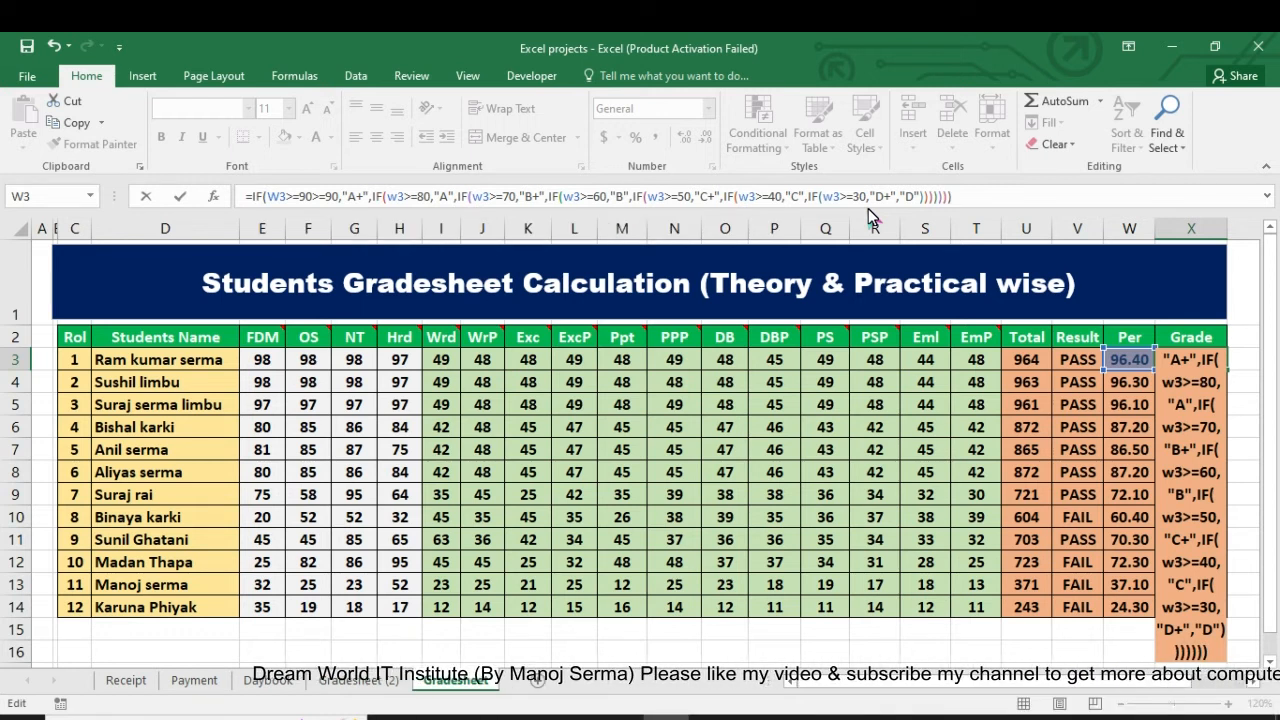
key("Return")
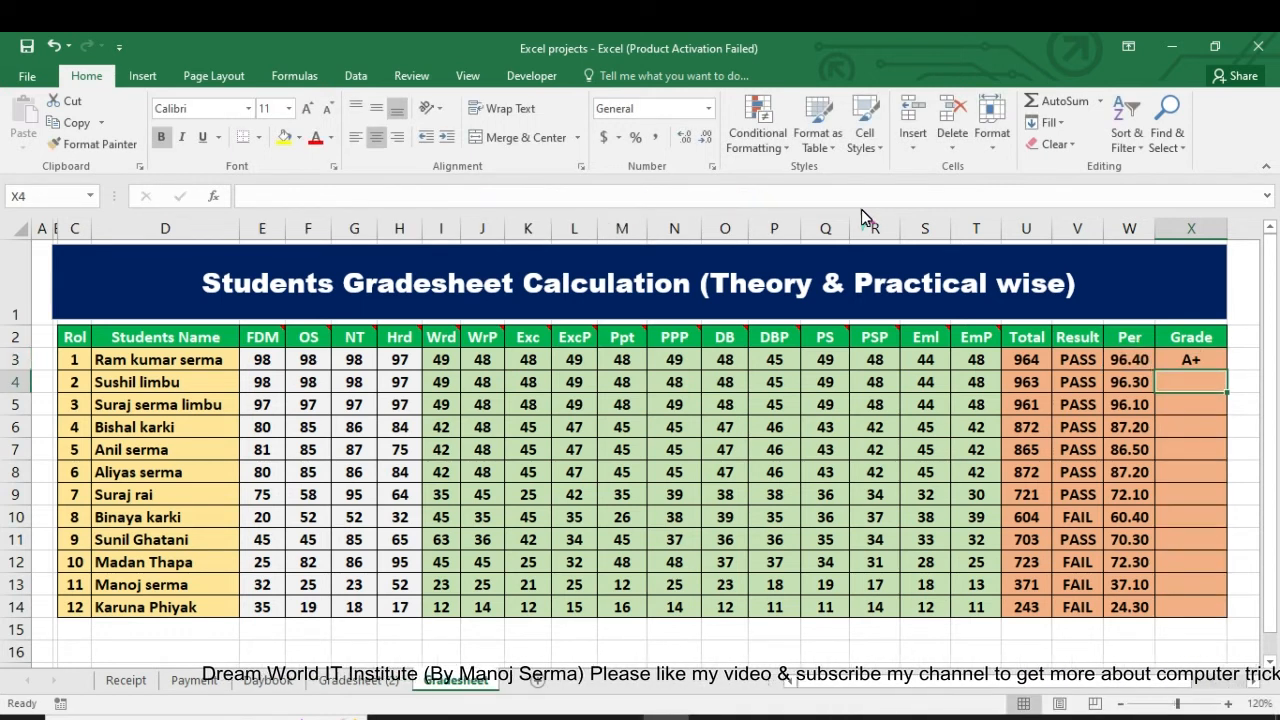
left_click(1215, 362)
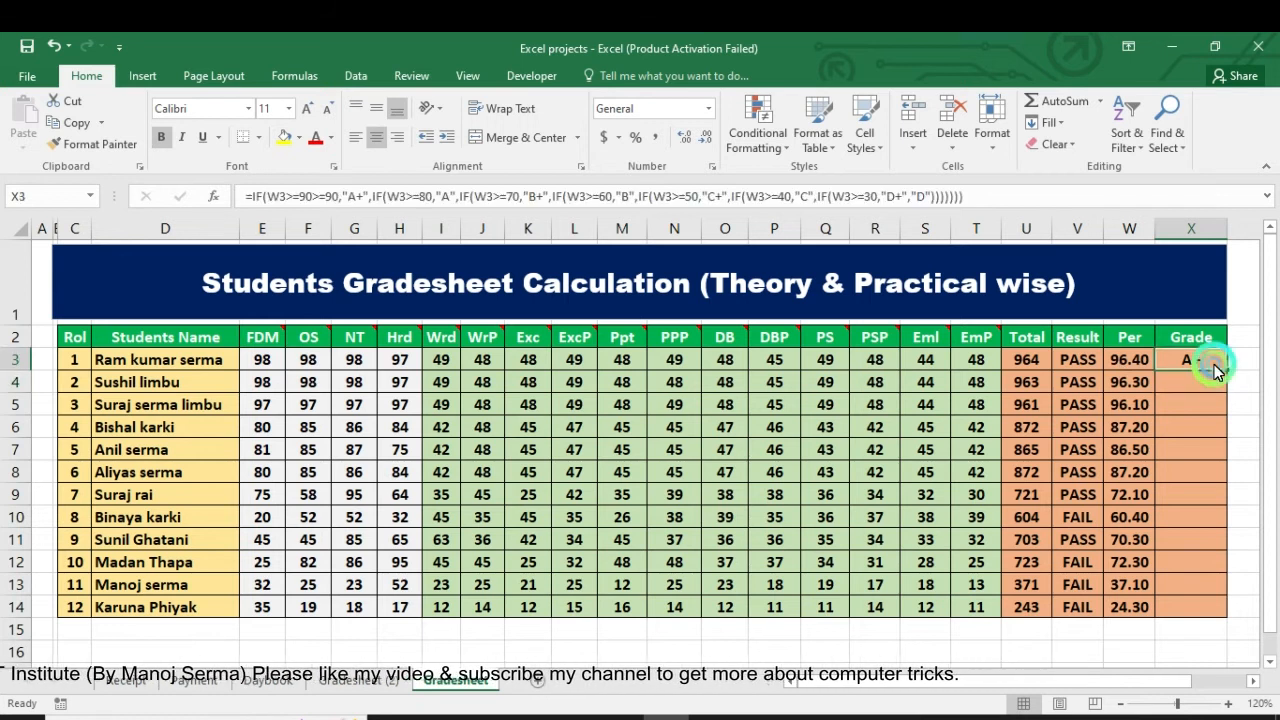
double_click(1227, 370)
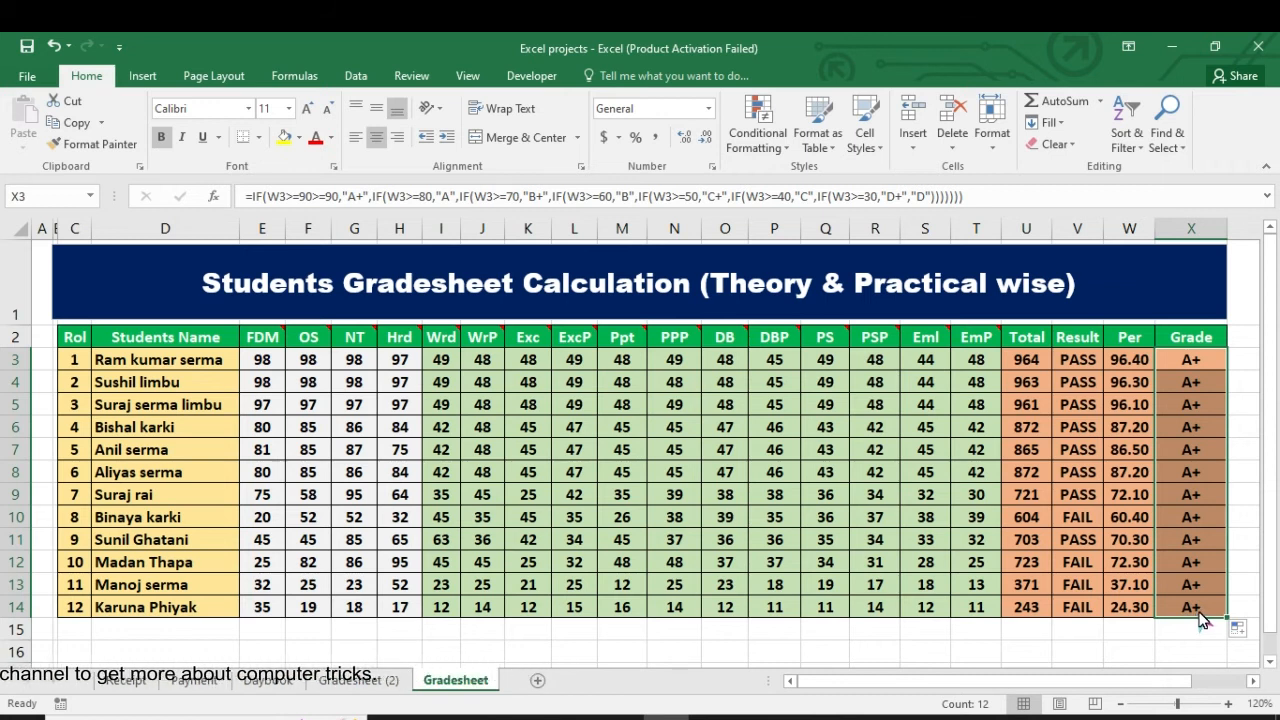
Step: Remove the duplicate >=90 from the first condition in X3 so it reads IF(W3>=90,"A+"
left_click(1192, 360)
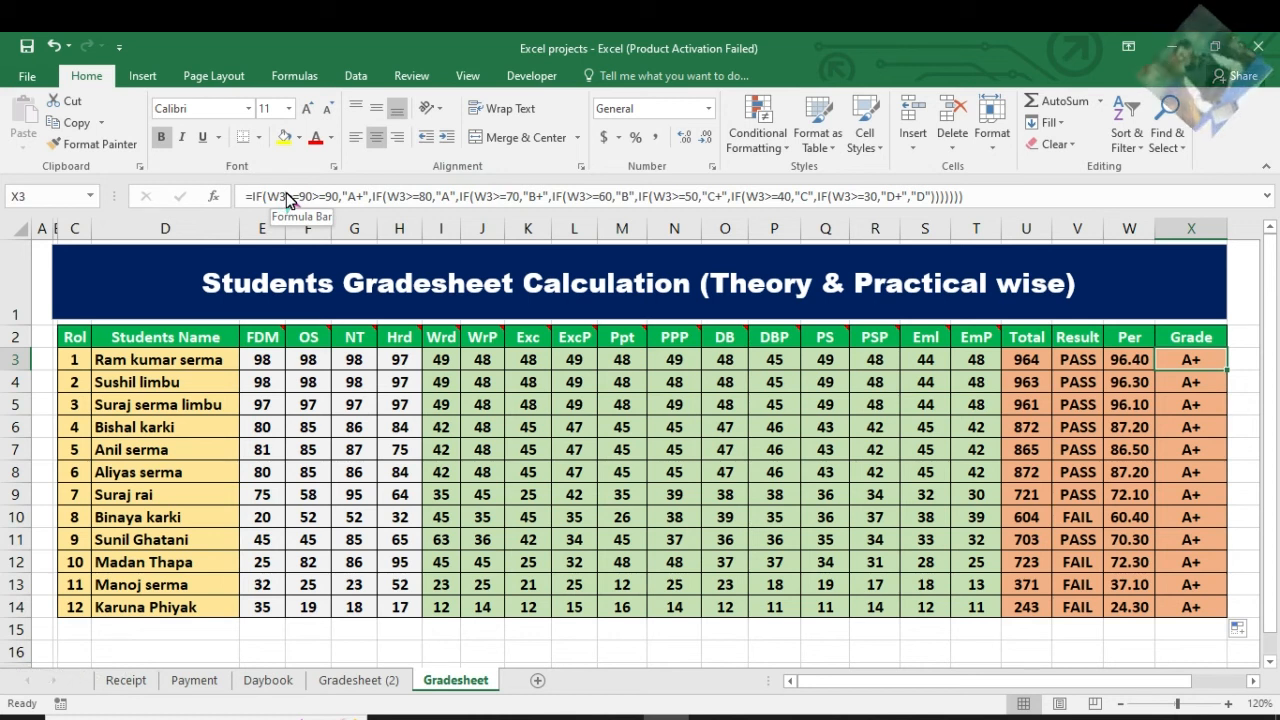
left_click(340, 194)
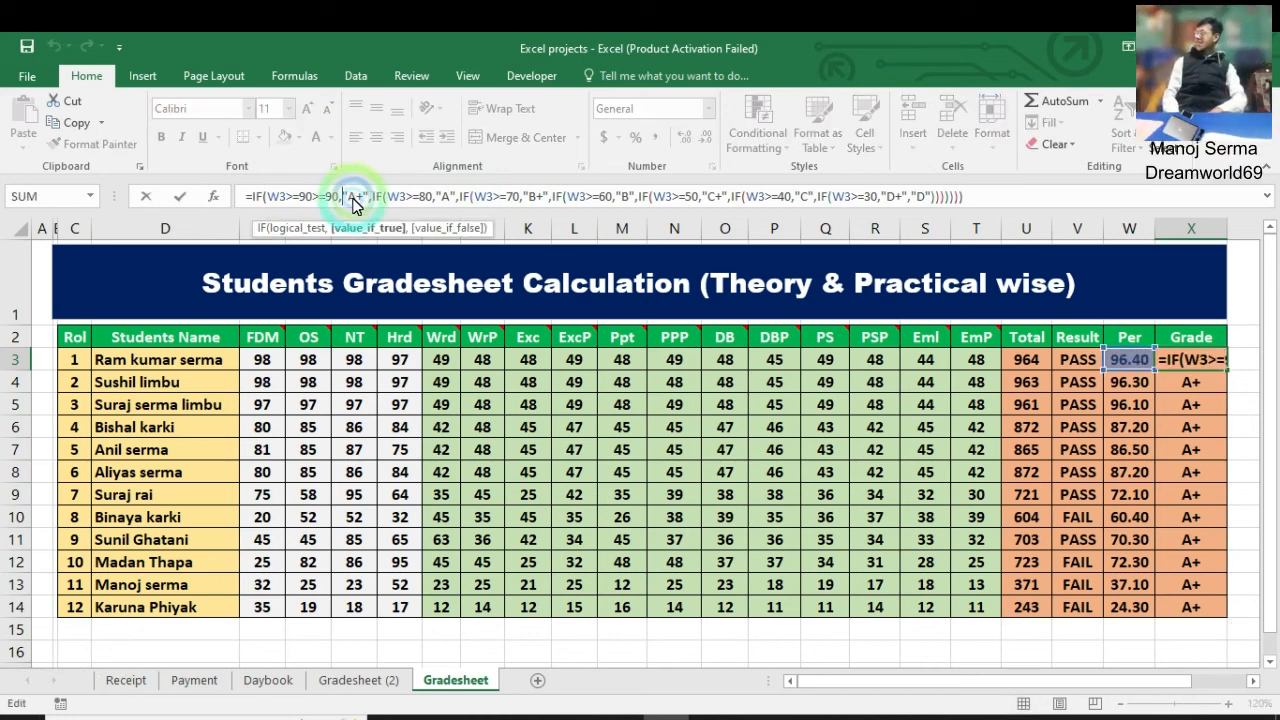
key("BackSpace")
key("BackSpace")
key("BackSpace")
key("BackSpace")
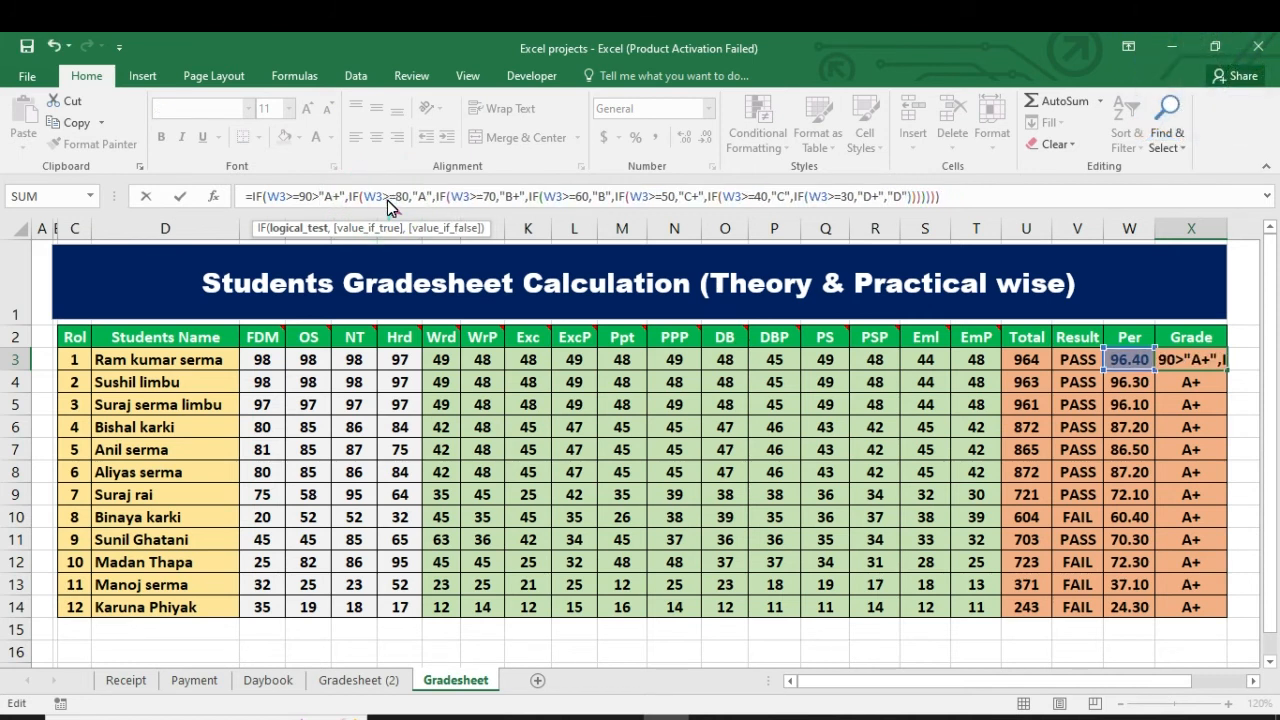
key("BackSpace")
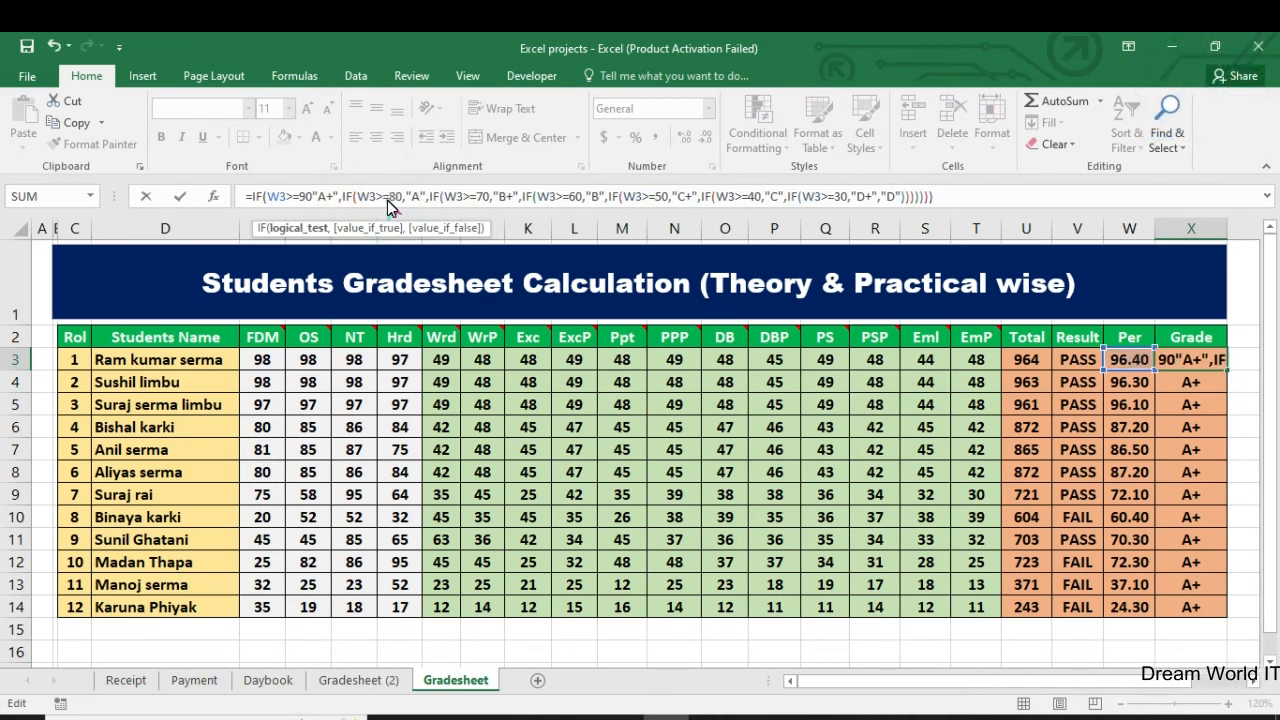
type(",")
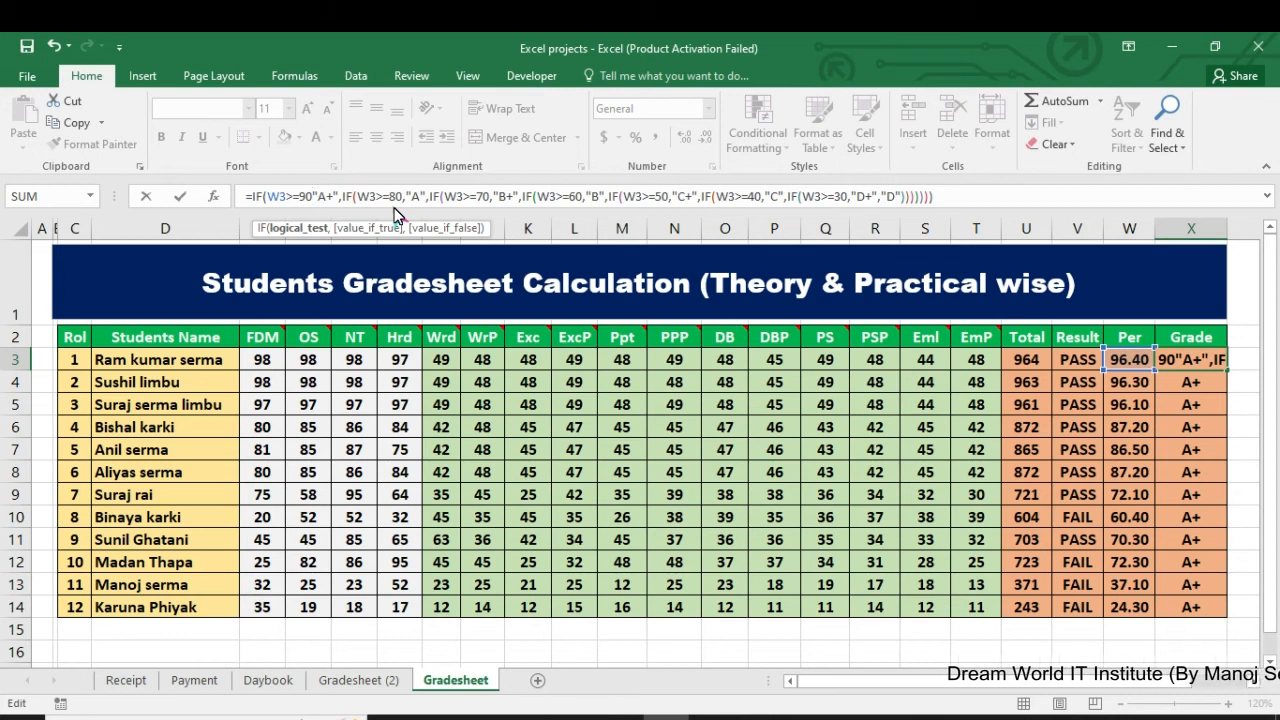
key("Return")
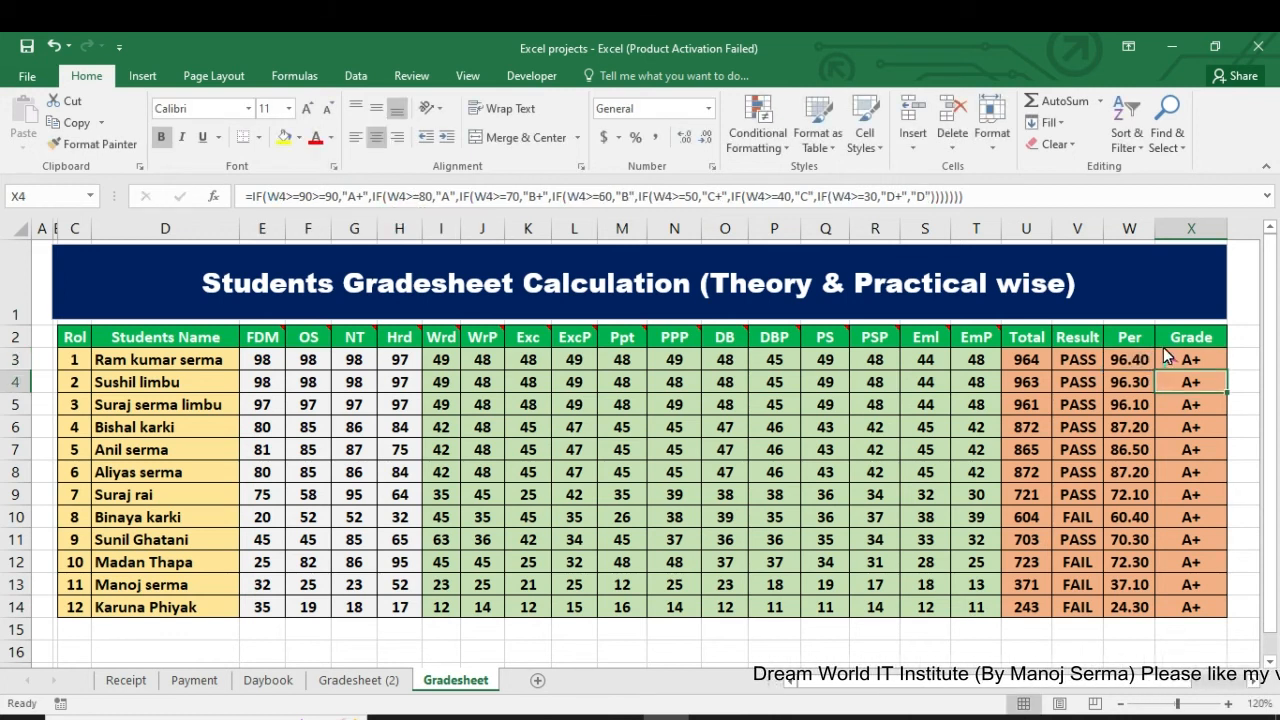
Step: Fill the corrected Grade formula from X3 down to X14 and select the last student's grade
left_click(1207, 364)
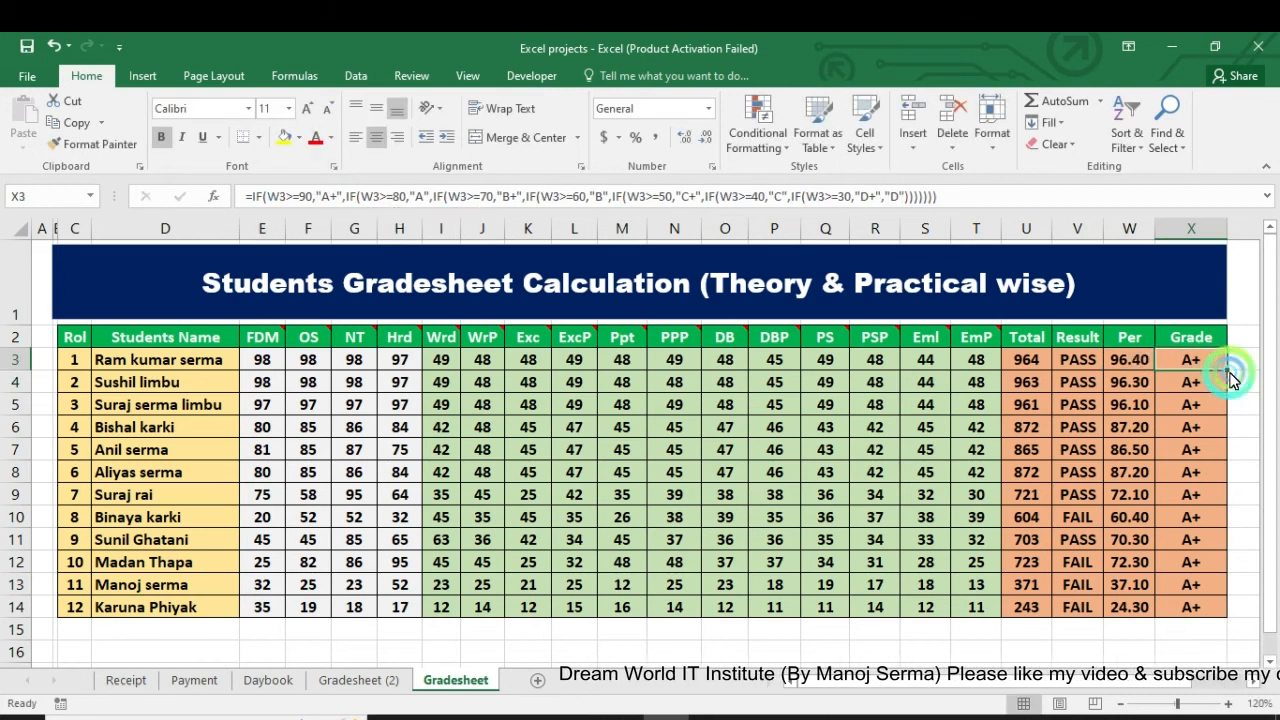
double_click(1228, 373)
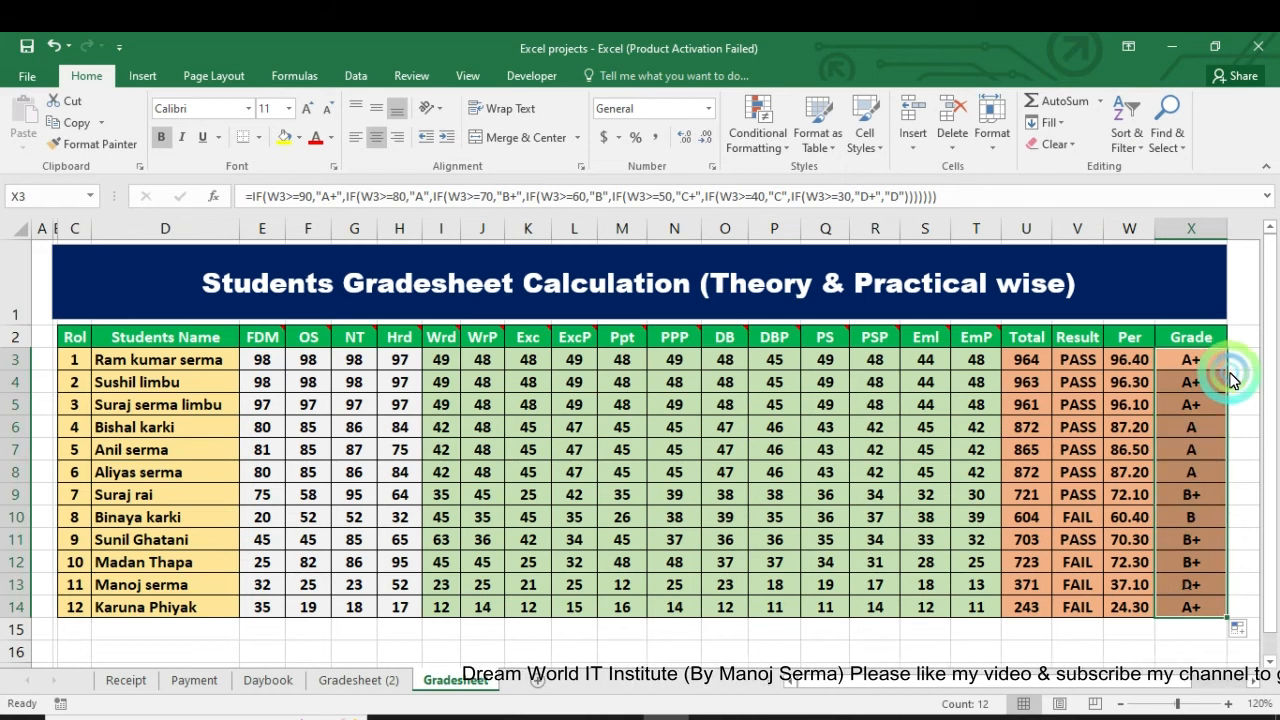
left_click(1191, 609)
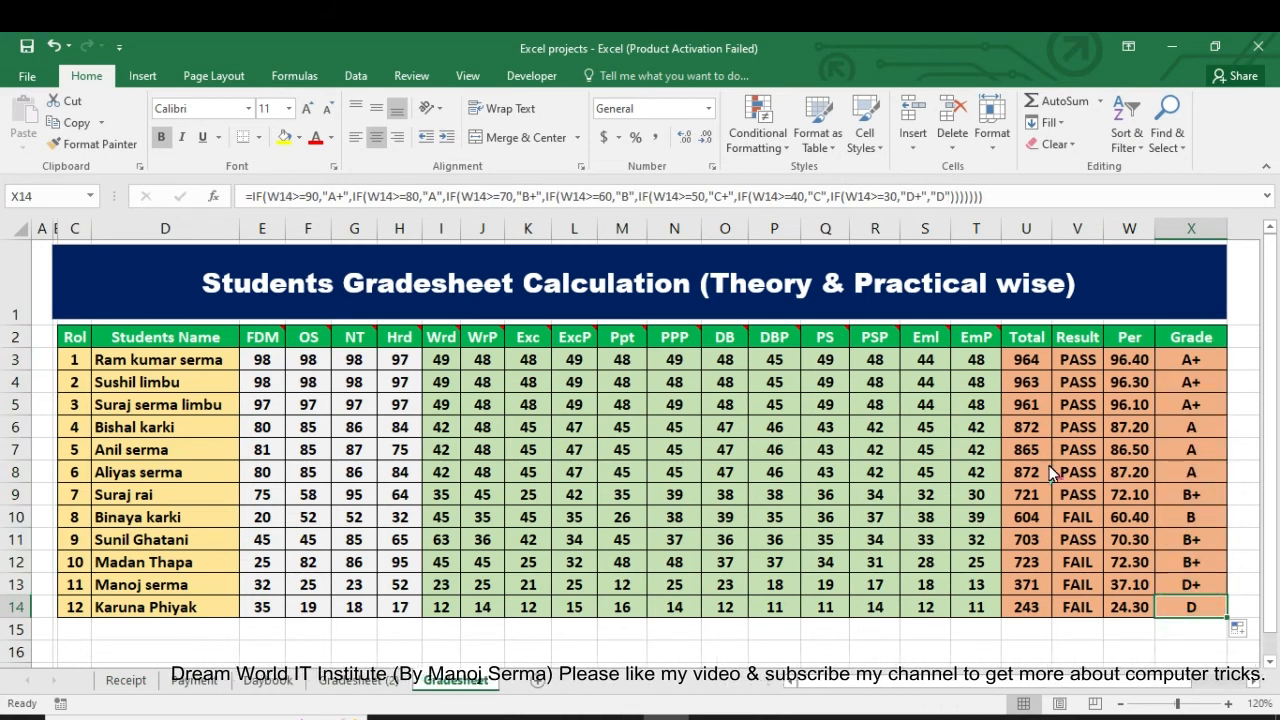